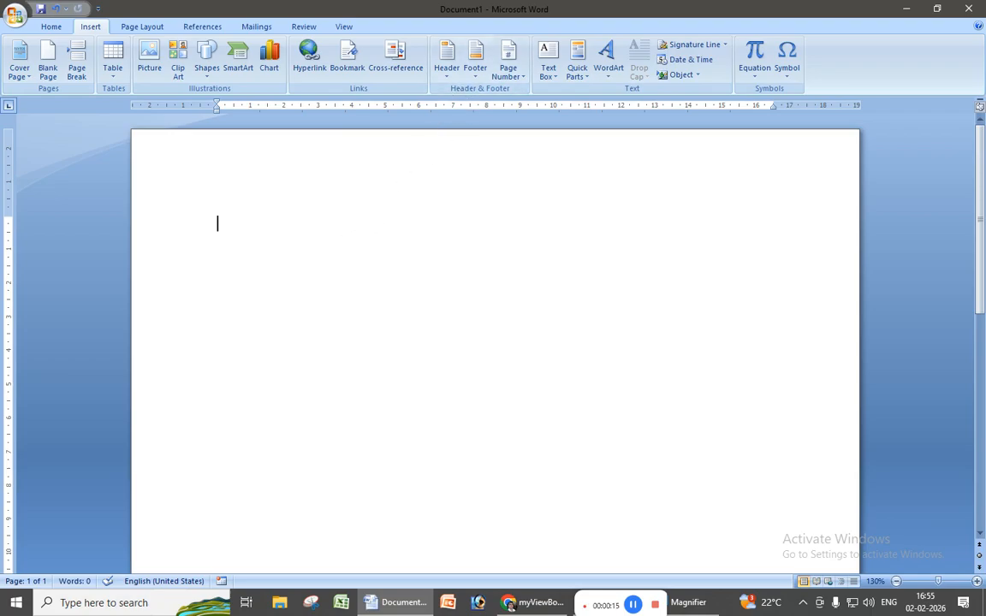
Fill the blank document with sample text generated by =rand(130)
text(=ra)
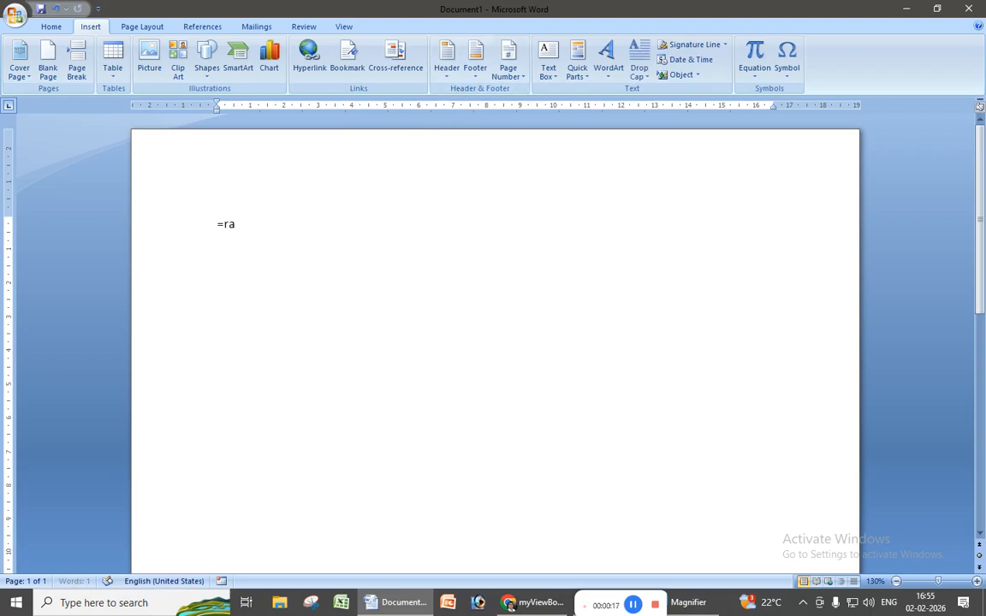
text(nd(130))
key(ctrl+Return)
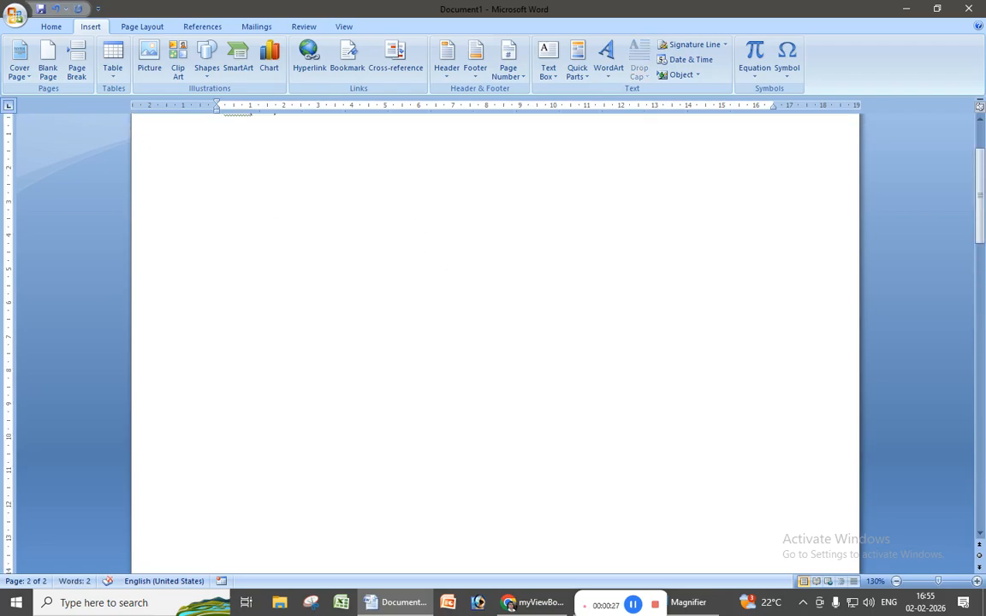
text(=rand(130))
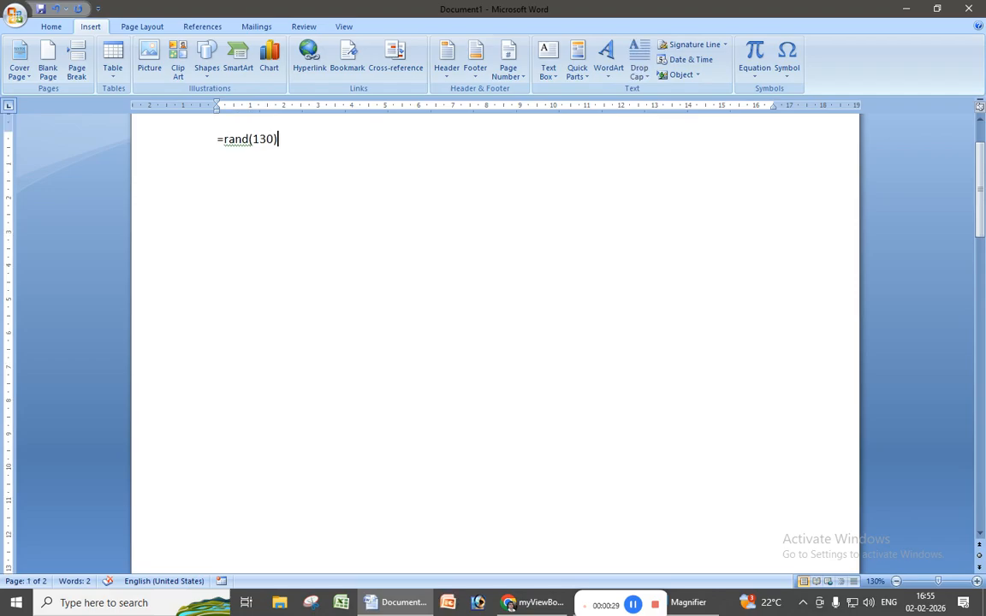
key(Return)
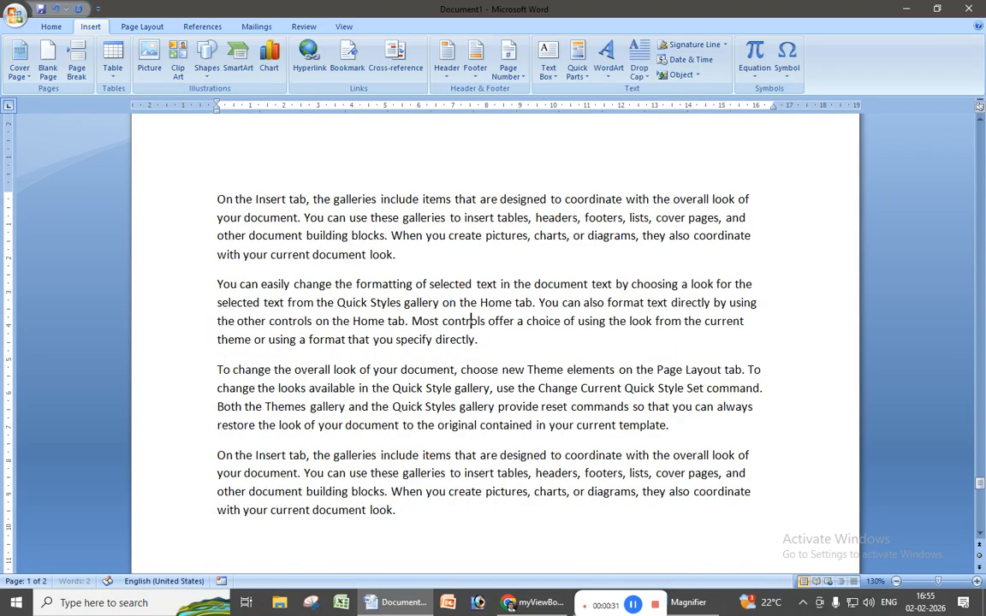
Justify all of the document's text, from the first page to the last
scroll(634, 359, up, 7)
drag(980, 480, 981, 115)
click(398, 279)
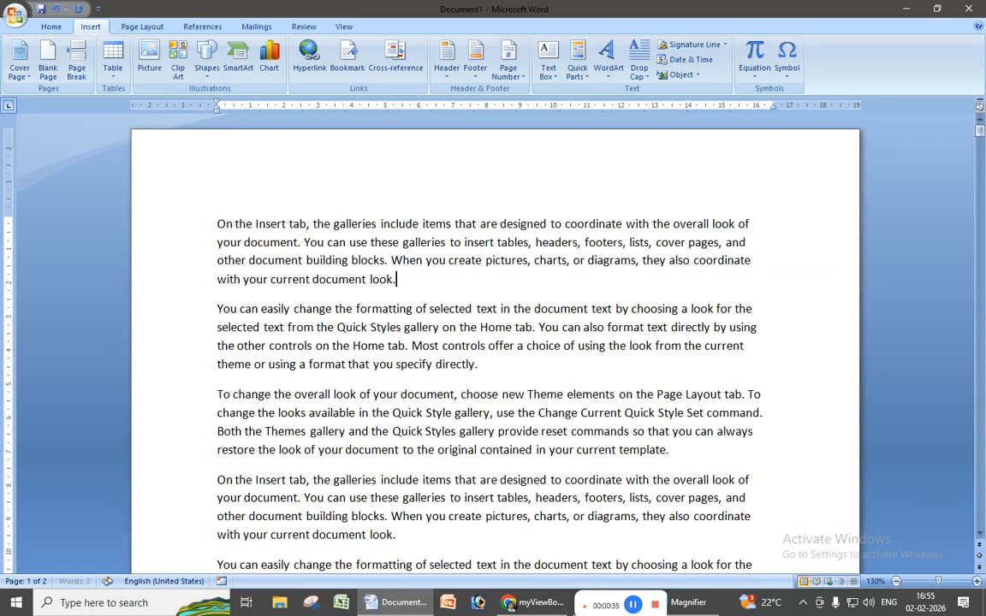
key(ctrl+a)
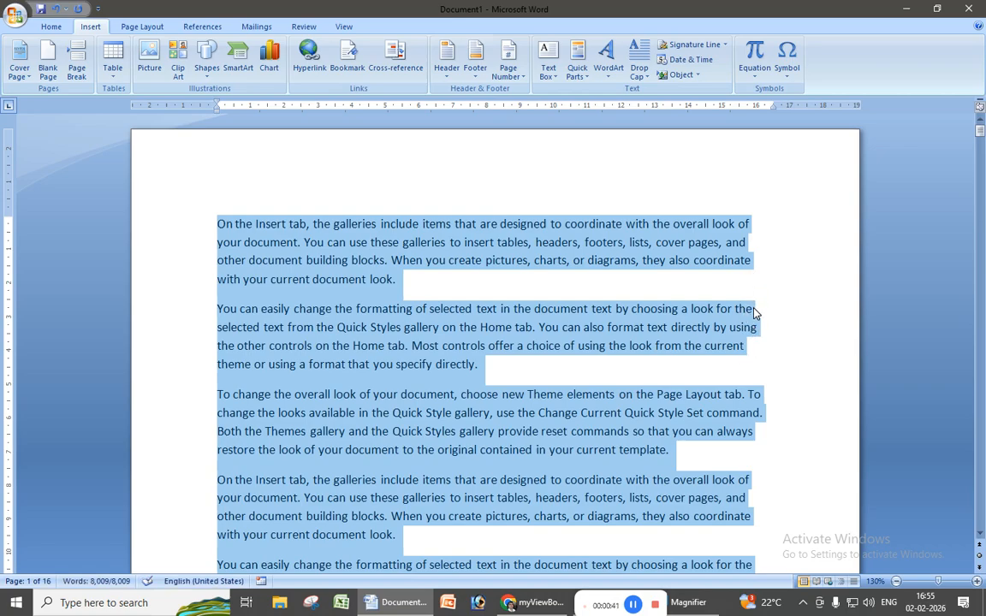
key(ctrl+j)
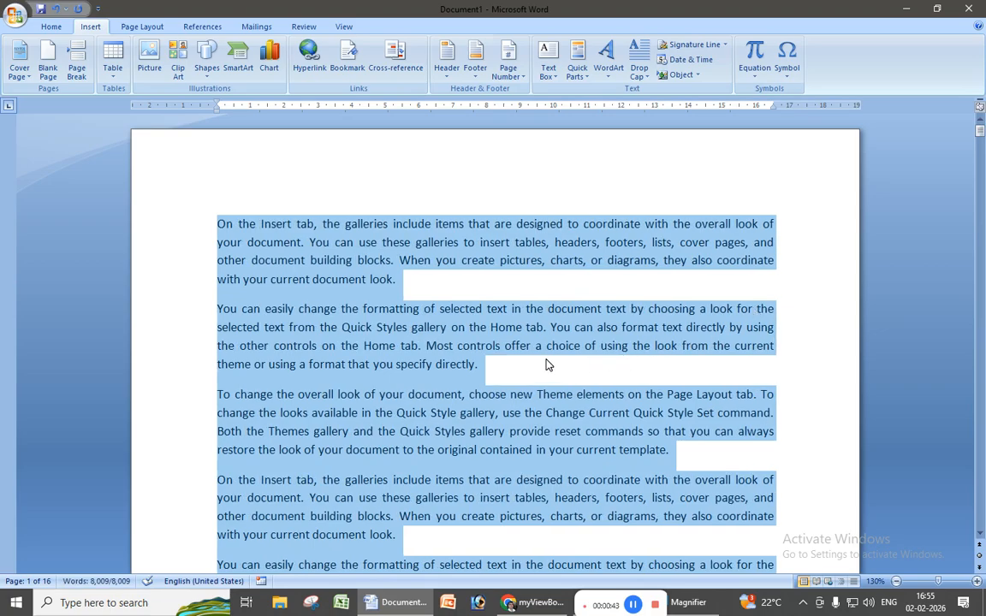
click(540, 369)
Insert the built-in Alphabet header into the document
scroll(540, 369, down, 2)
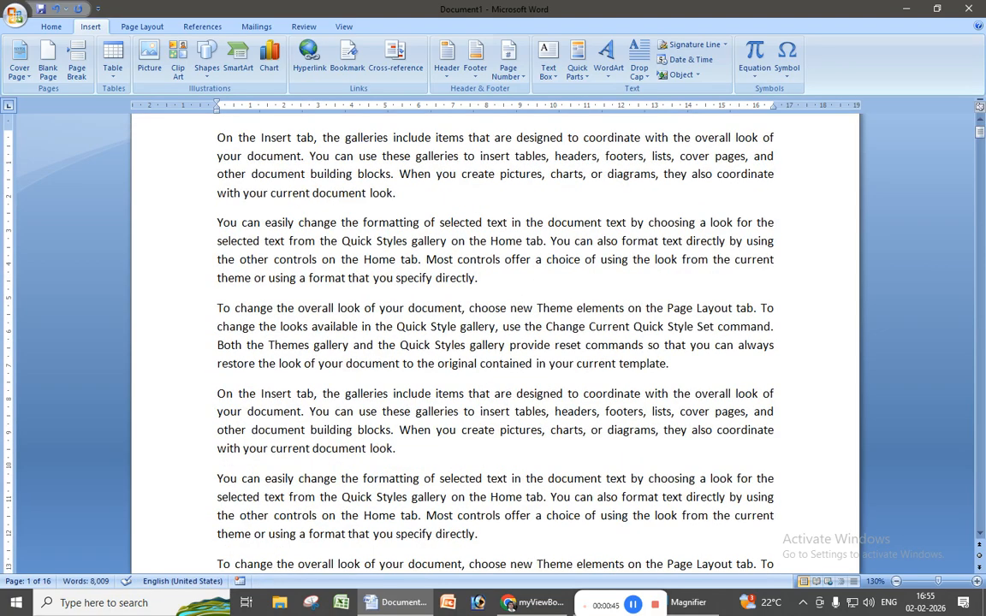
scroll(495, 343, up, 2)
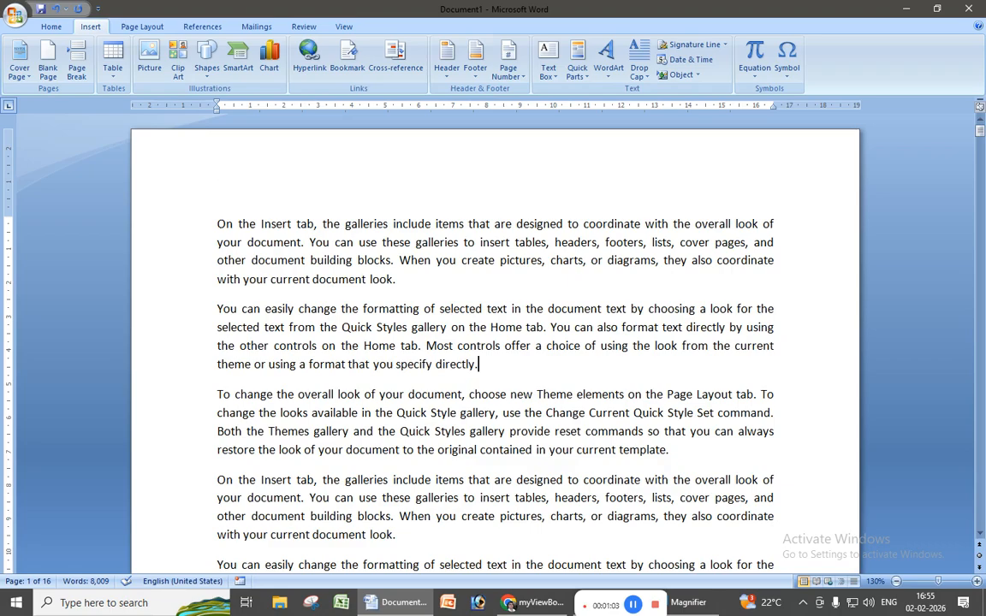
scroll(256, 378, down, 10)
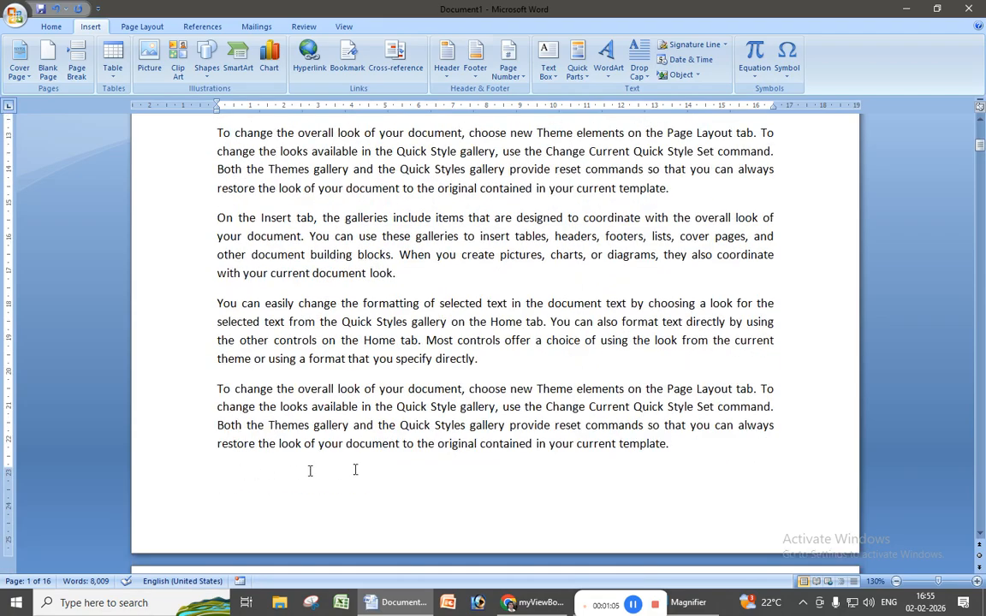
scroll(406, 463, up, 10)
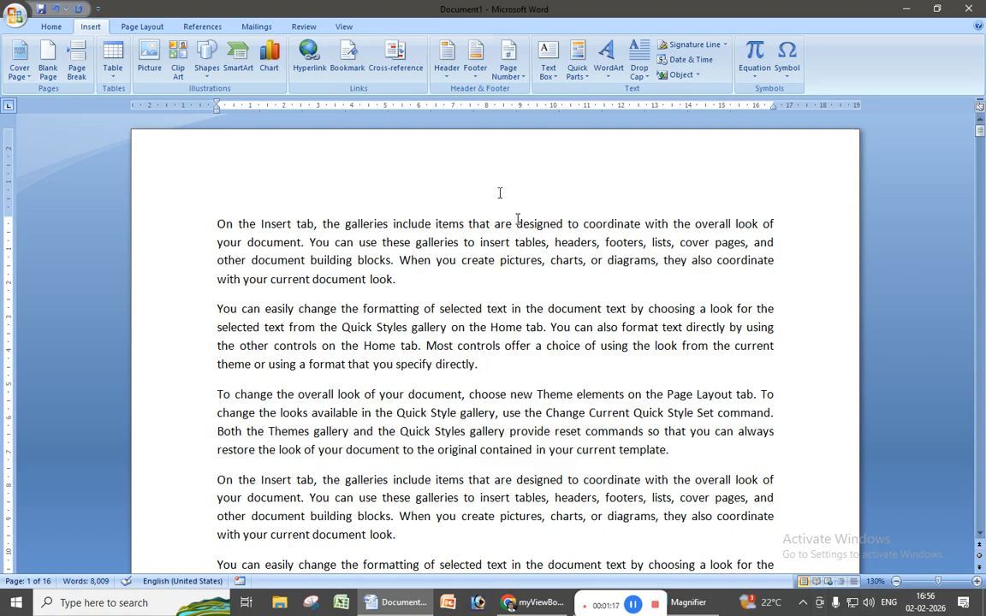
click(447, 76)
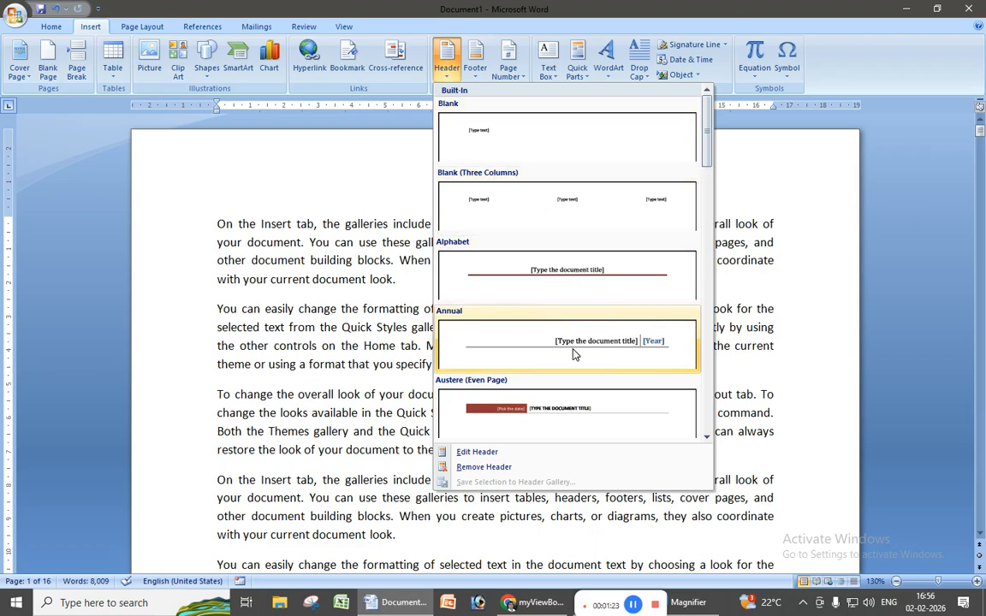
scroll(573, 351, down, 1)
scroll(572, 364, down, 1)
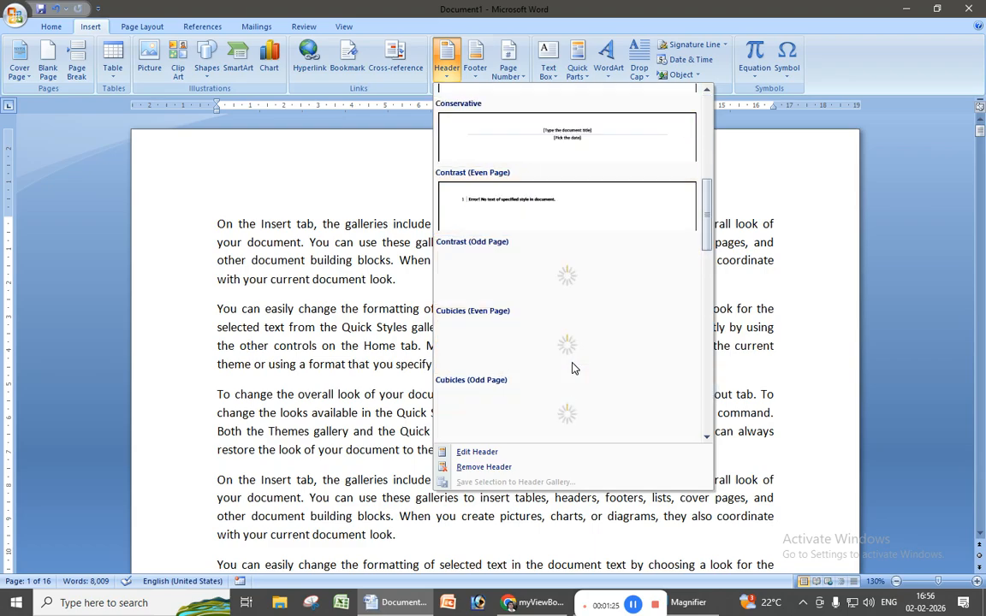
scroll(574, 377, up, 1)
scroll(575, 385, up, 1)
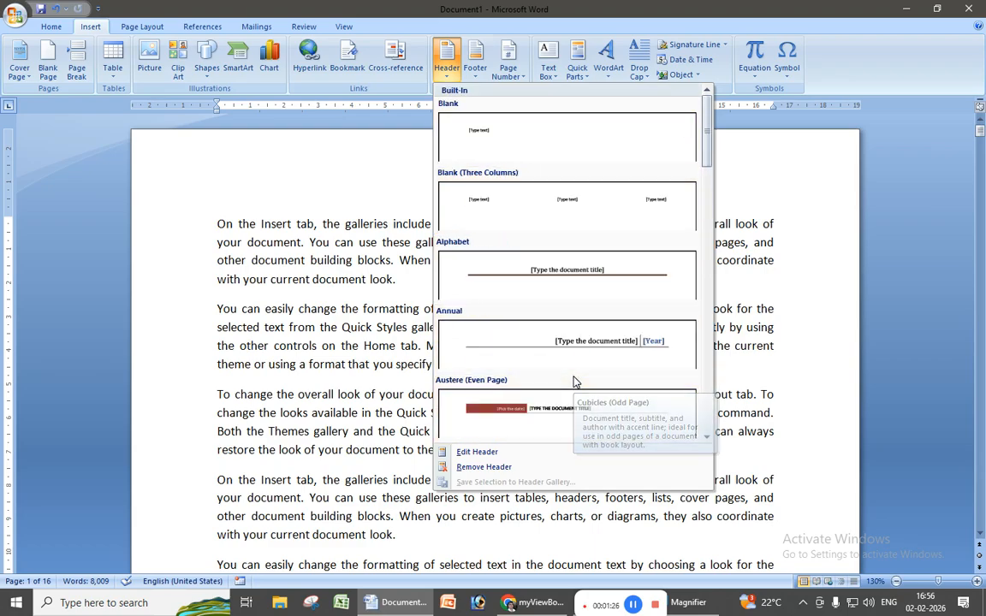
click(557, 272)
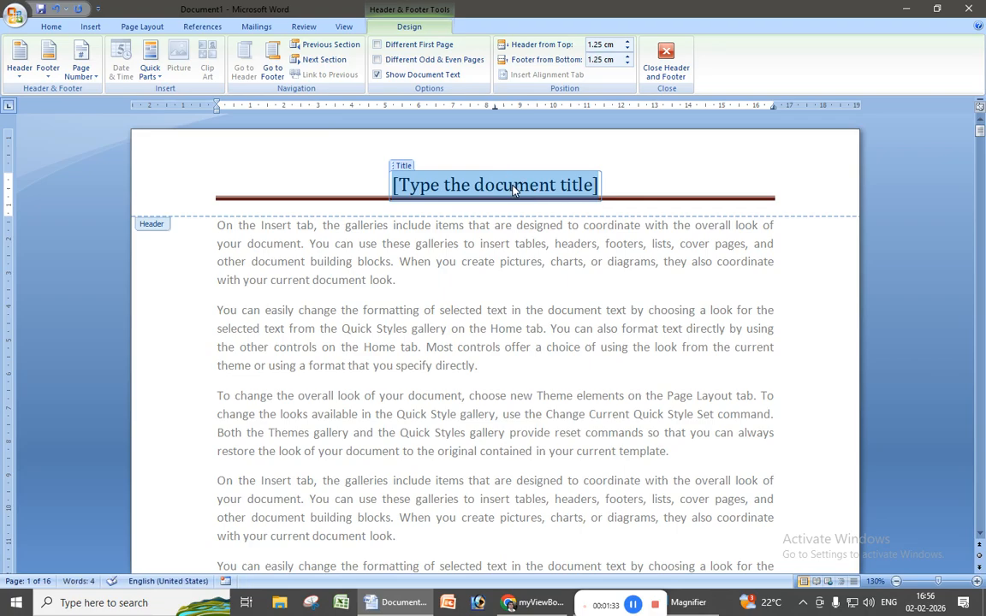
Enter "Computer Fundamental" as the document title in the header and finish editing the header
text(Com)
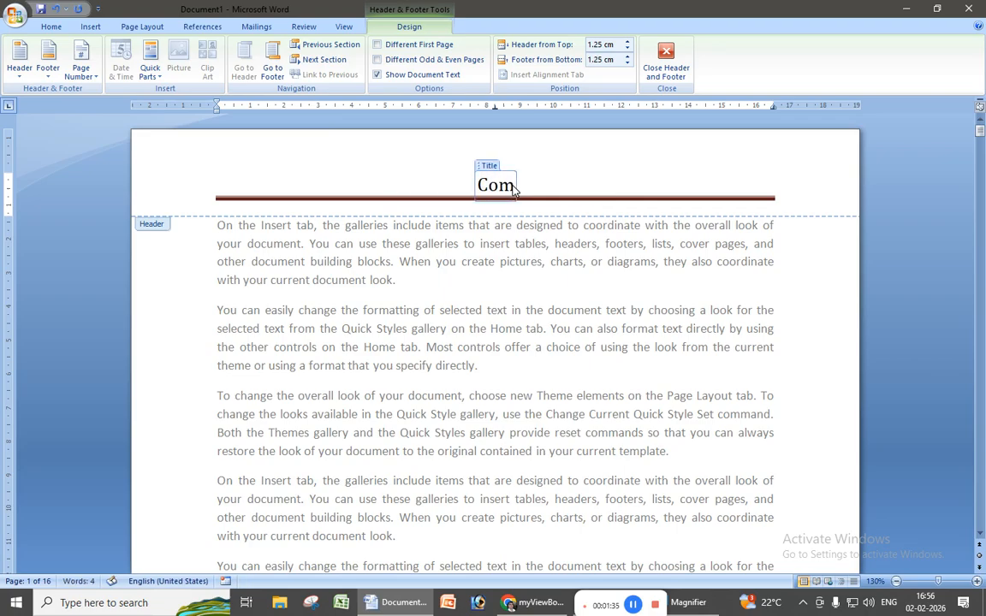
text(puter F)
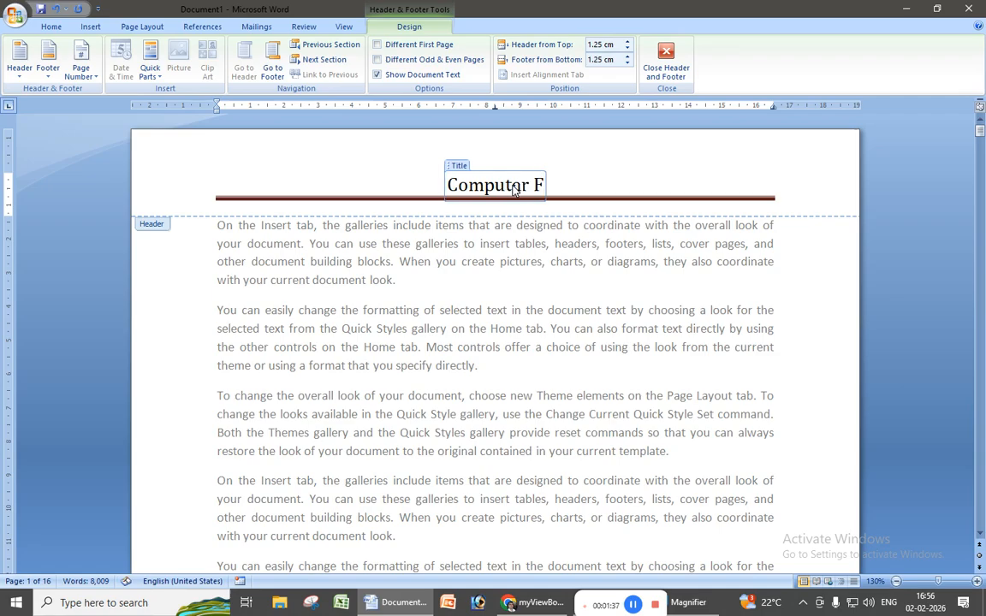
text(undamental)
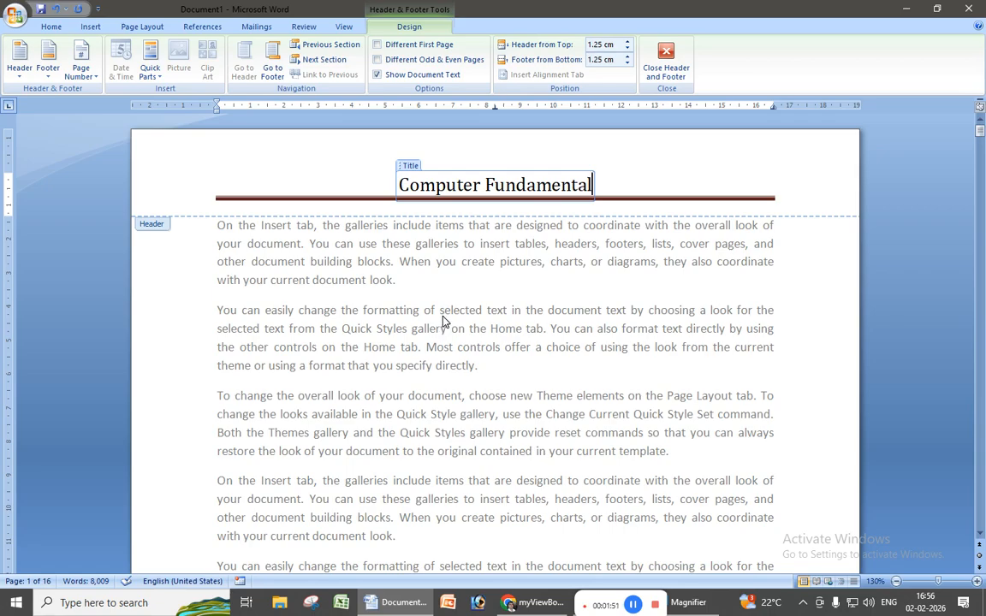
click(666, 62)
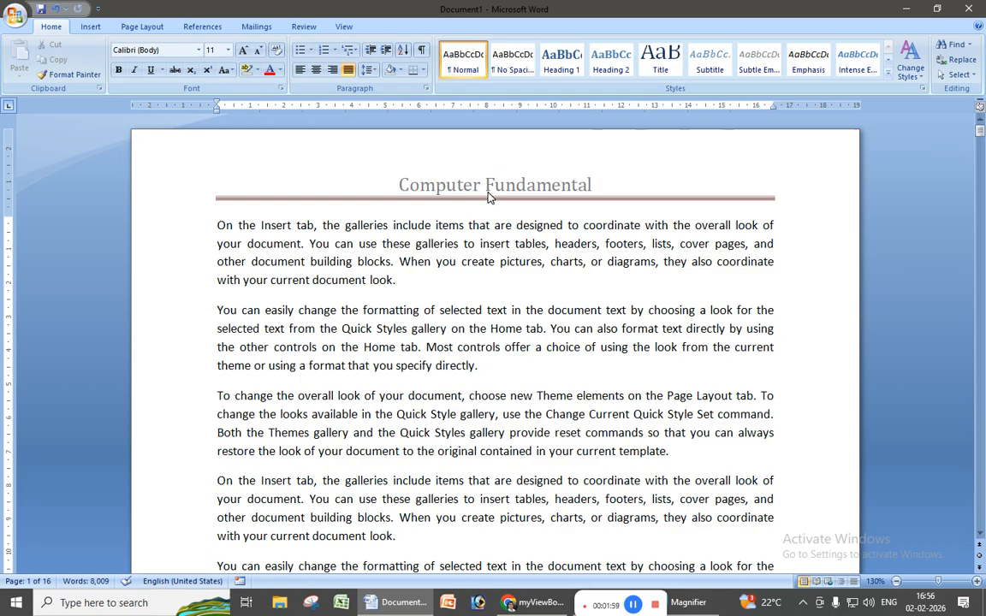
Look through the following pages to check the header at the start of each page
scroll(473, 306, down, 2)
scroll(473, 305, down, 8)
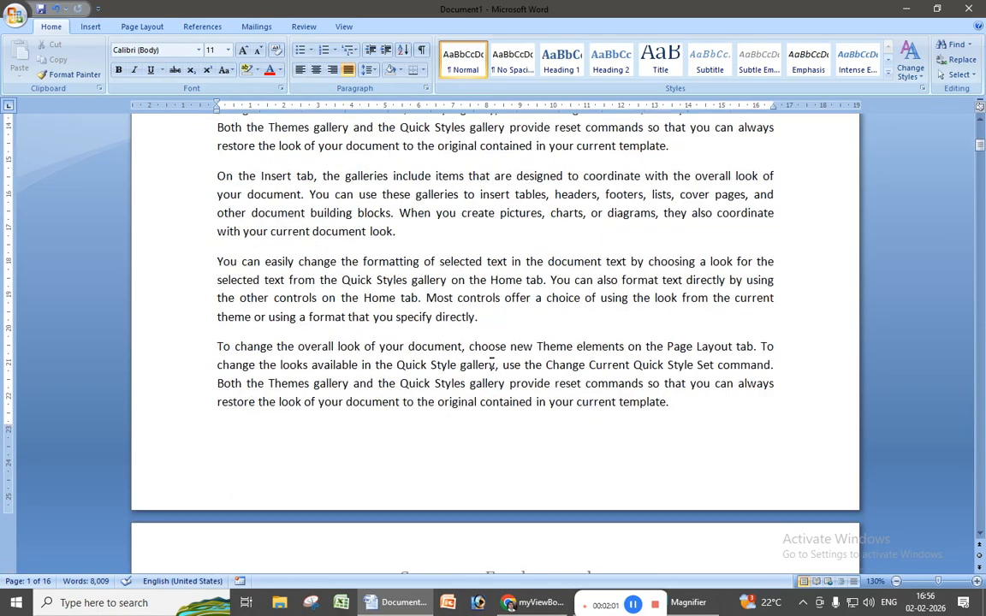
scroll(487, 390, down, 12)
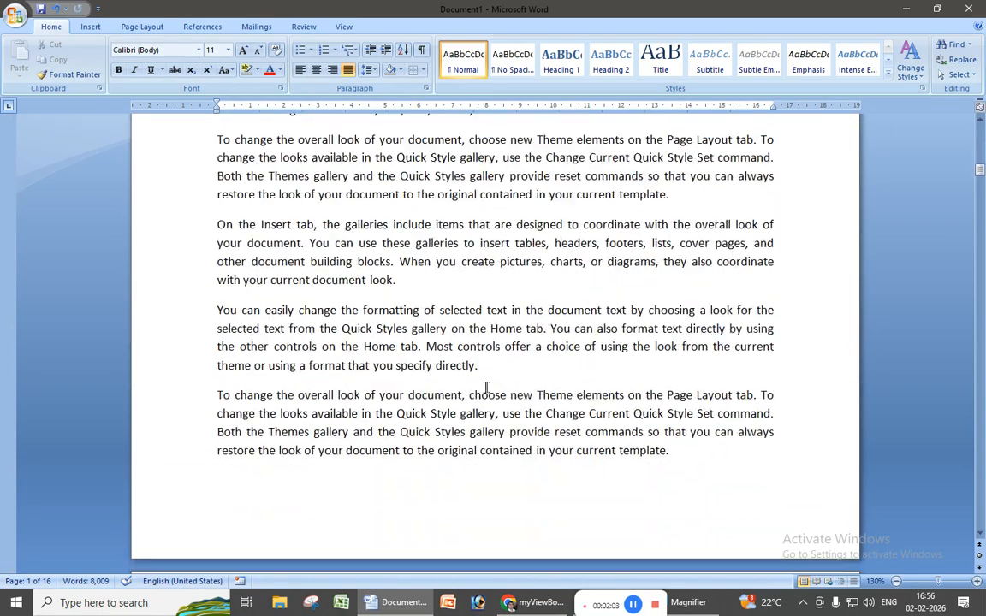
scroll(476, 392, down, 3)
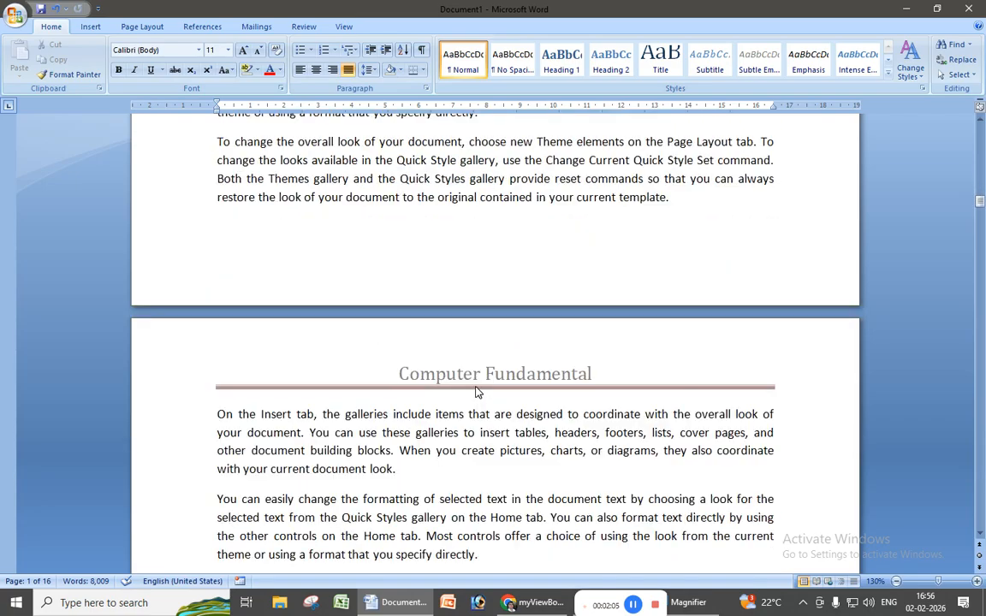
scroll(473, 381, down, 3)
click(15, 16)
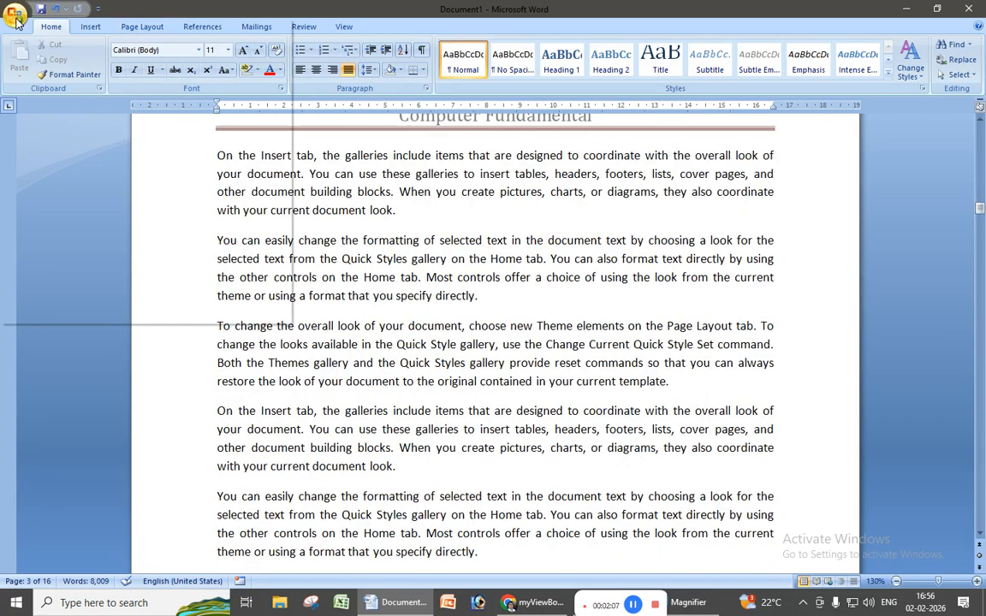
click(548, 238)
scroll(548, 257, up, 1)
scroll(503, 214, up, 1)
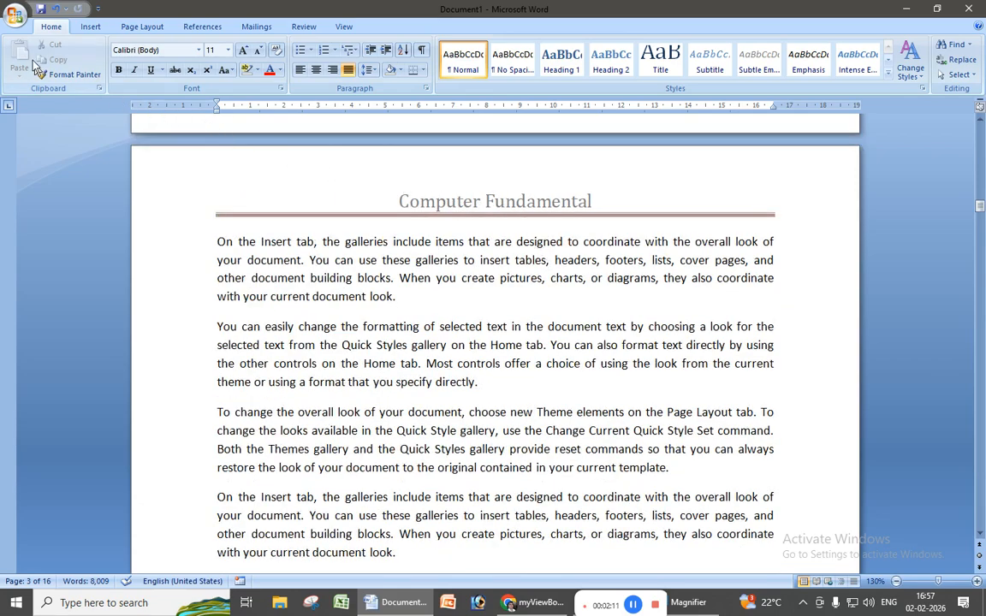
Show the document in print preview and inspect a page with its header at 100% zoom
click(14, 17)
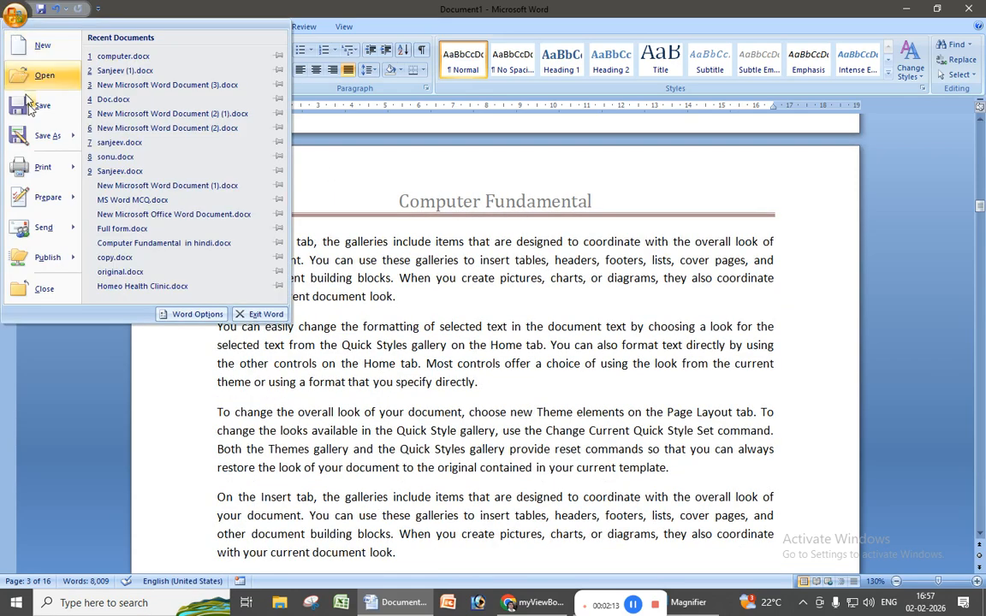
mouse_move(43, 167)
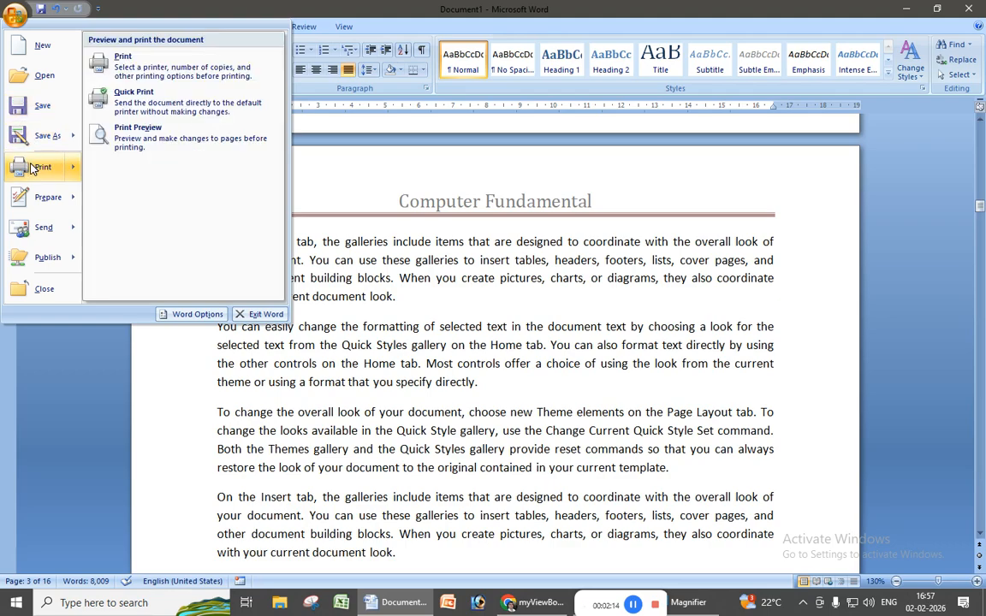
click(140, 140)
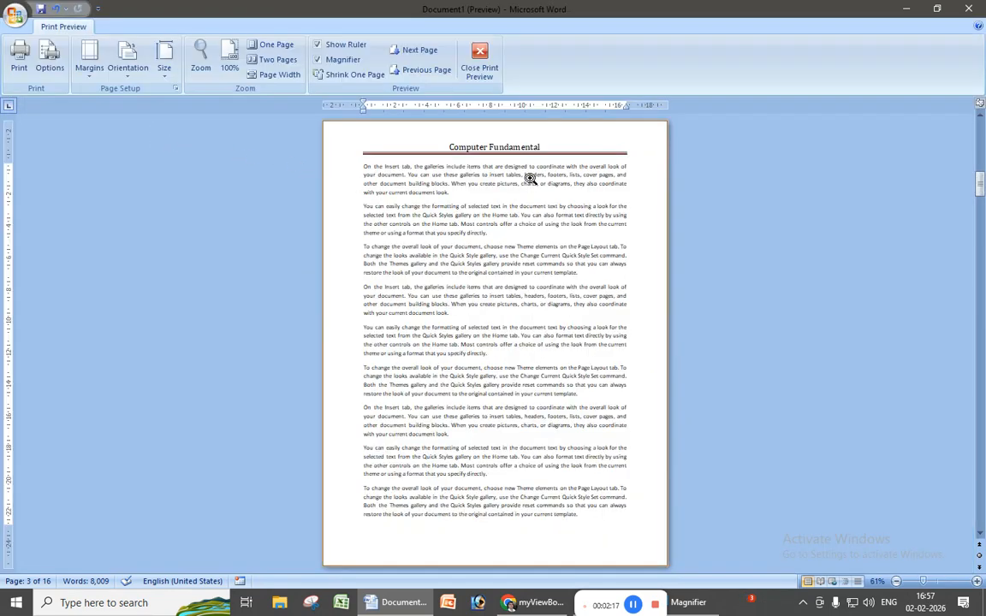
click(530, 182)
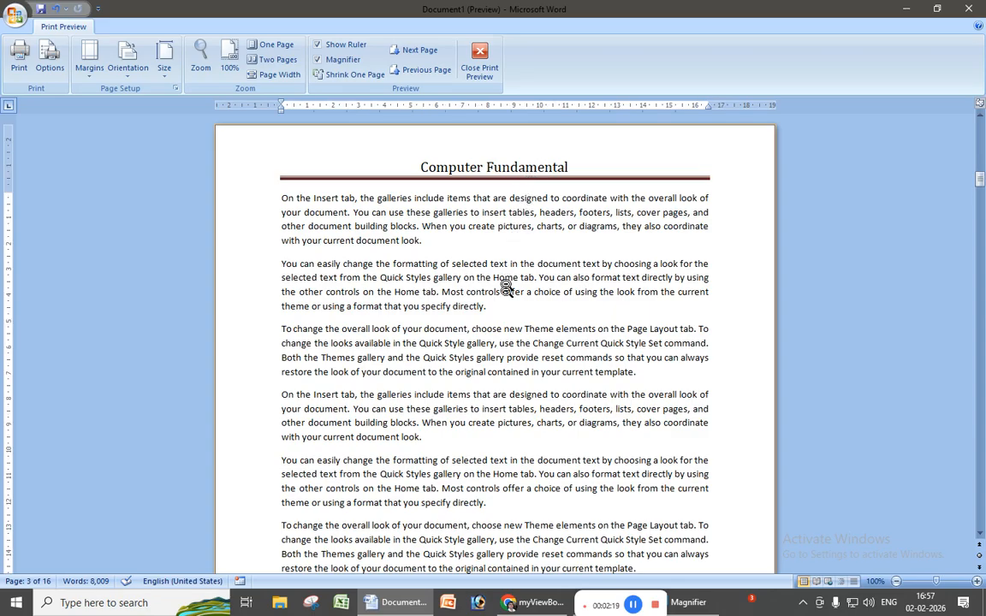
scroll(505, 287, down, 5)
scroll(509, 311, down, 10)
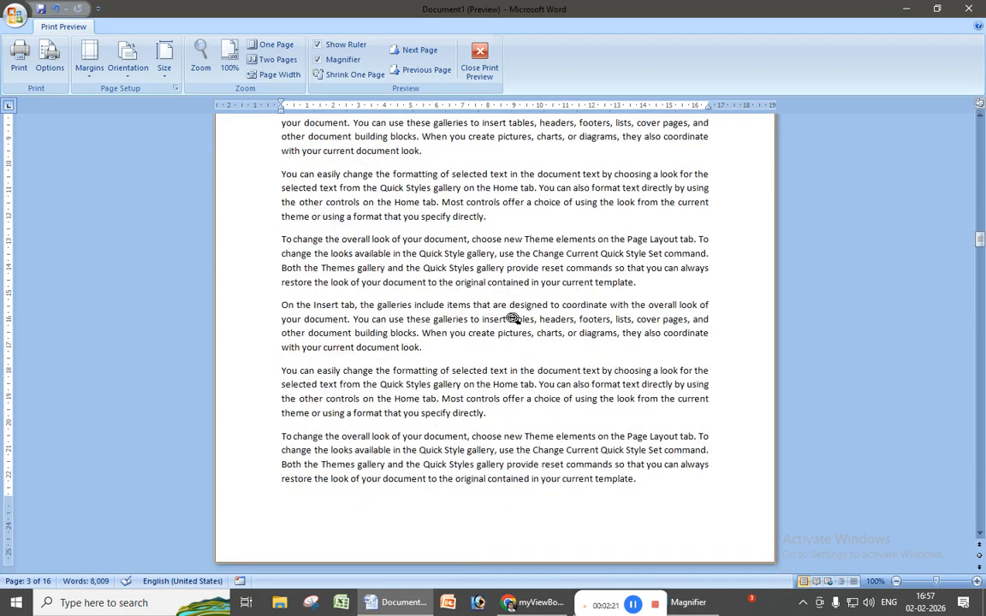
Zoom the preview out to 50%, check the header on all pages up to the last one, and close the preview
click(898, 582)
click(897, 582)
click(897, 582)
click(897, 582)
click(897, 582)
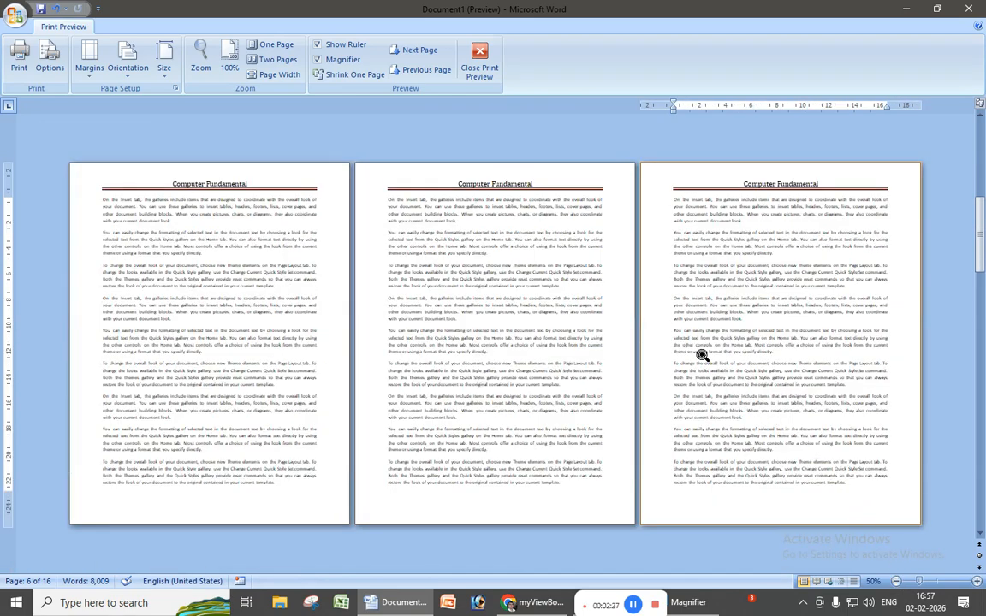
scroll(705, 359, down, 5)
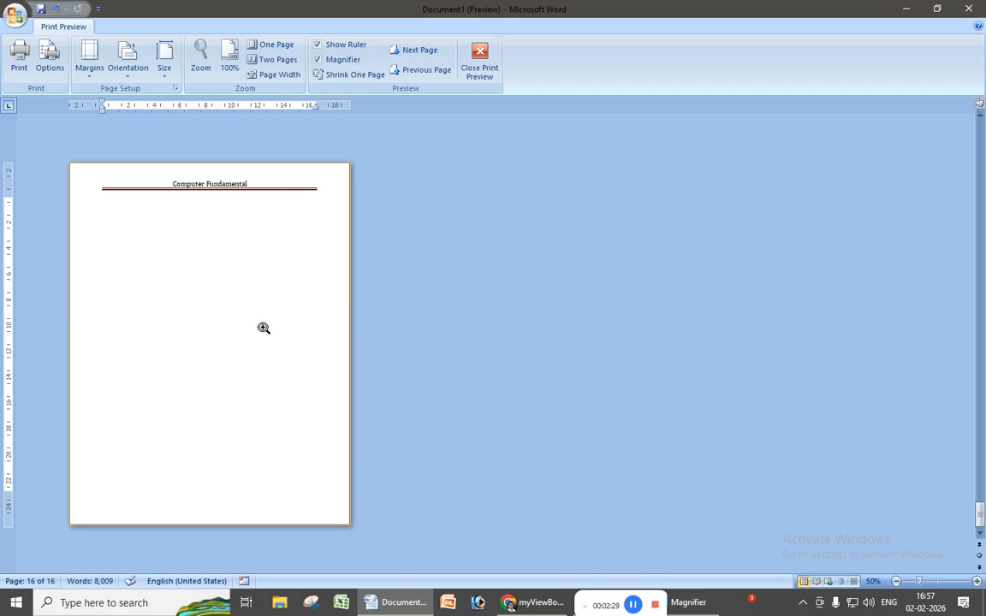
scroll(264, 327, up, 5)
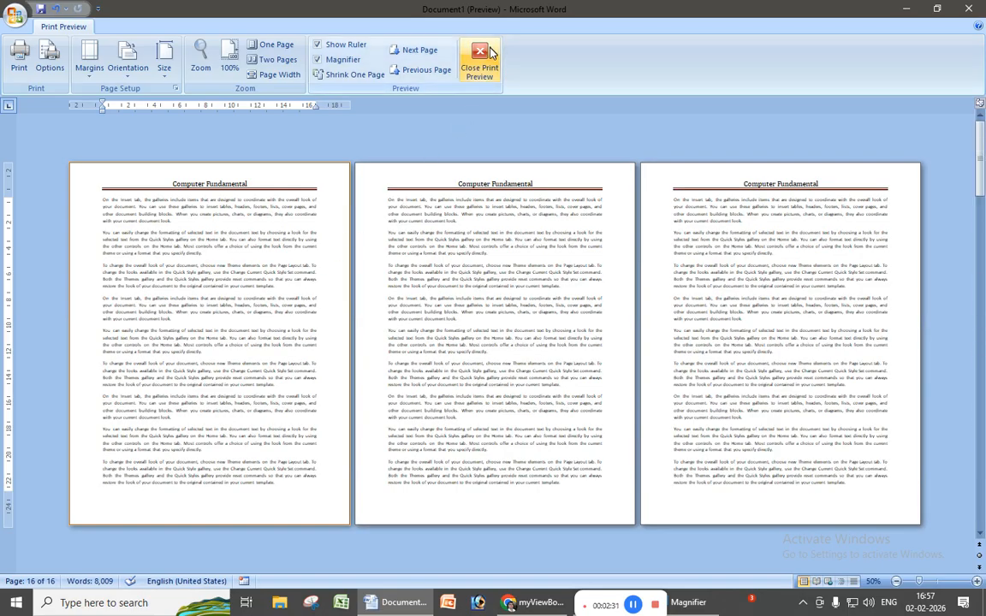
click(484, 77)
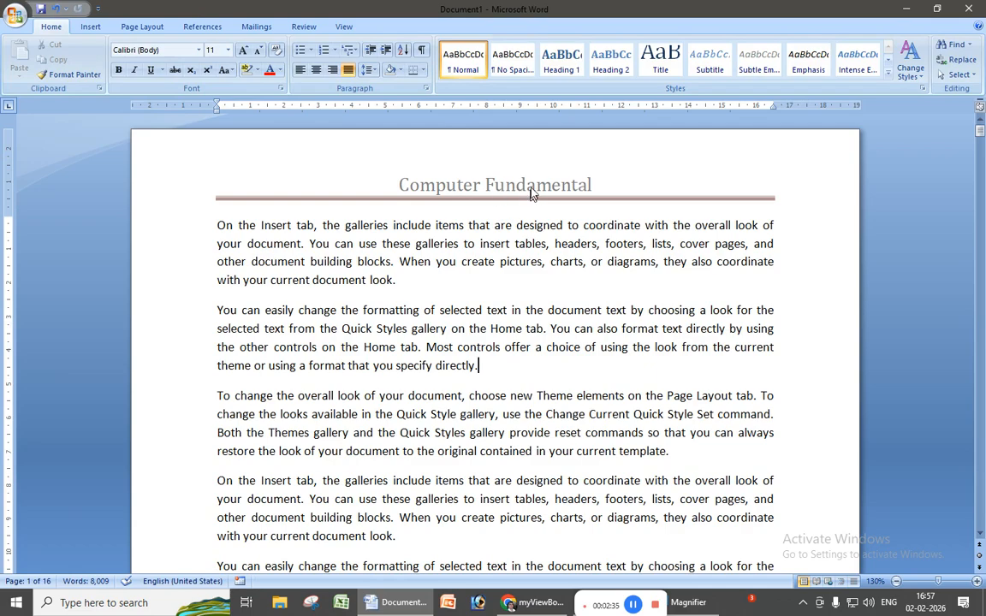
Change the document title in the header to "Computer Application" and finish editing the header
double_click(503, 185)
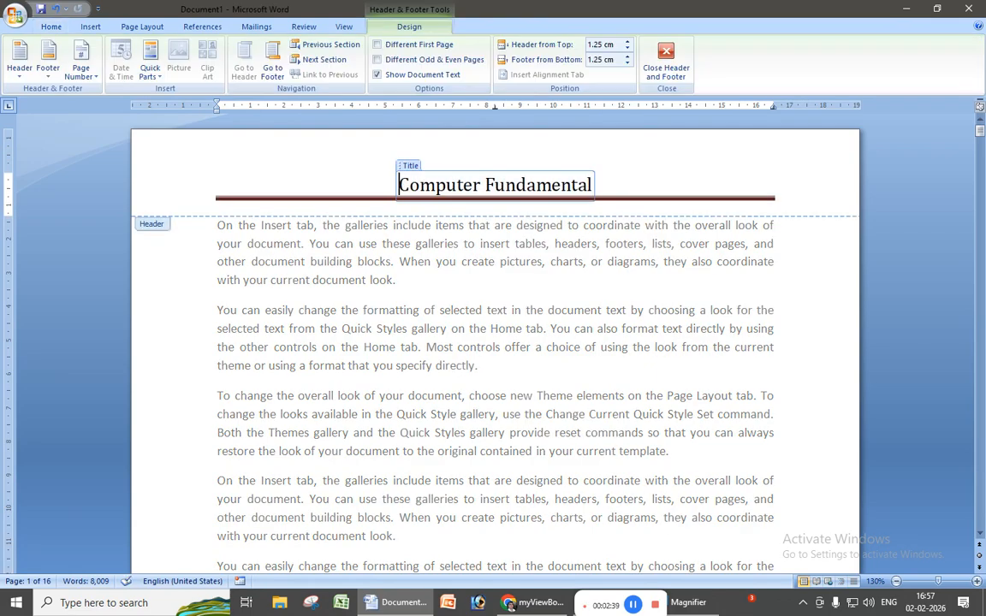
key(End)
key(BackSpace)
key(BackSpace)
key(BackSpace)
key(BackSpace)
key(BackSpace)
key(BackSpace)
key(BackSpace)
key(BackSpace)
key(BackSpace)
key(BackSpace)
key(BackSpace)
key(BackSpace)
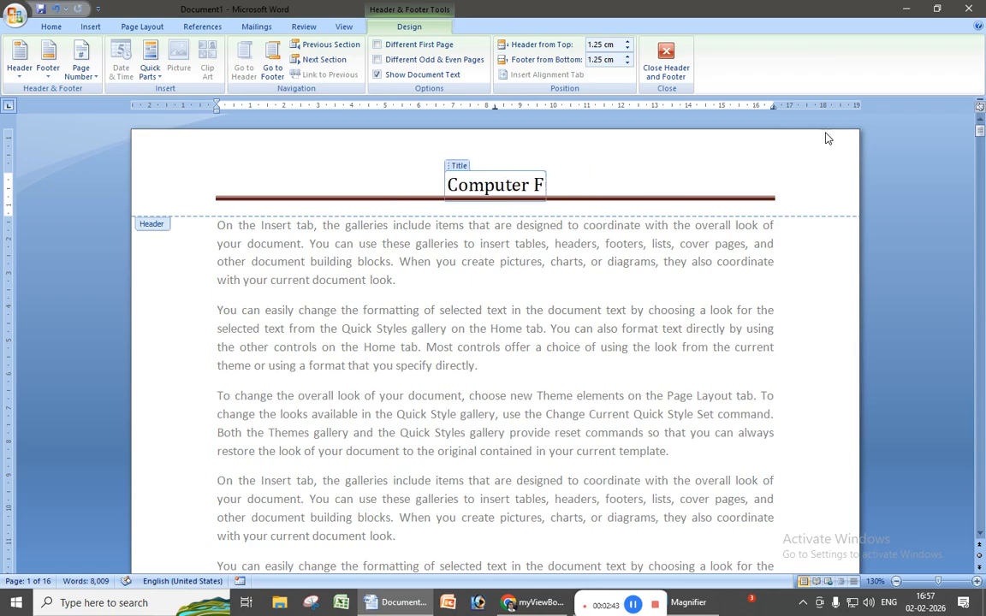
text(Appl)
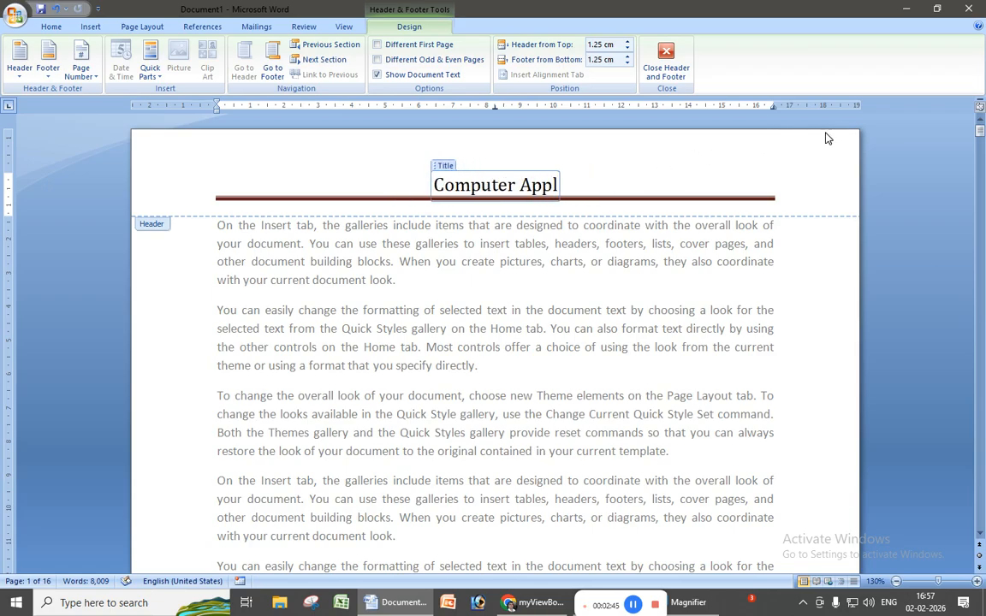
text(ication)
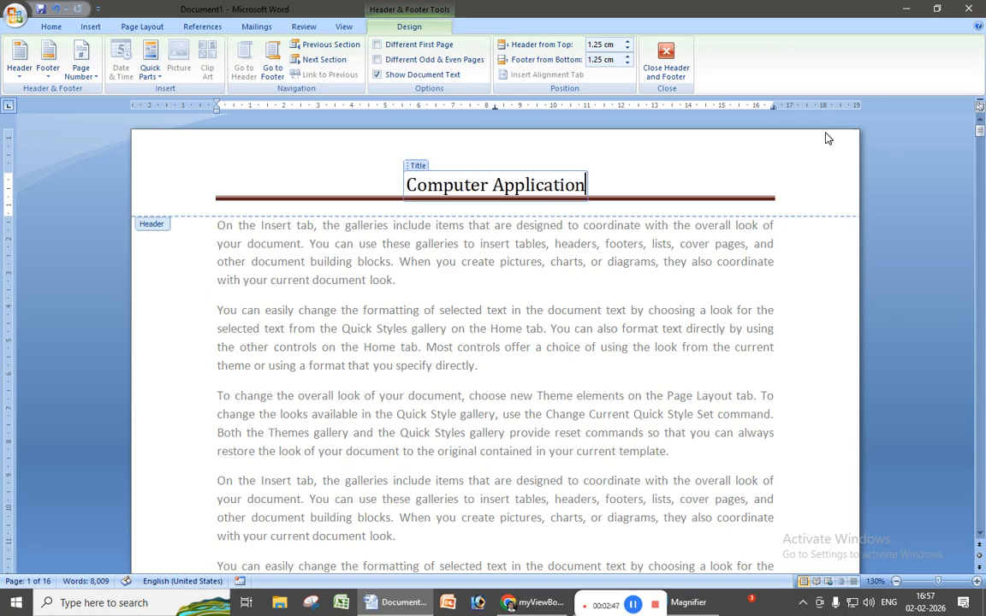
click(668, 64)
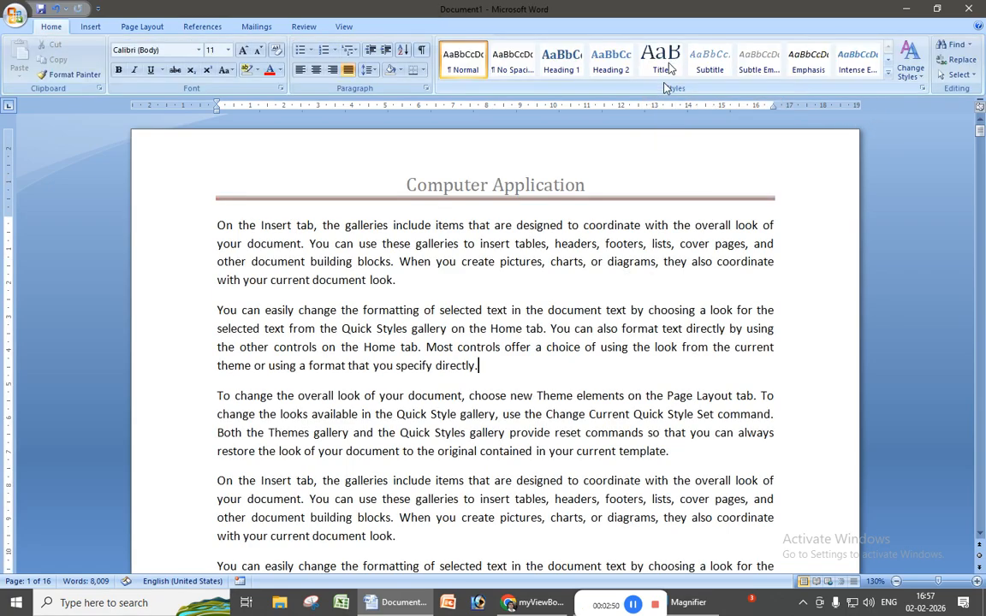
Switch the header to the Annual design with the year 2026, finish editing it, and check it on the following pages
double_click(612, 192)
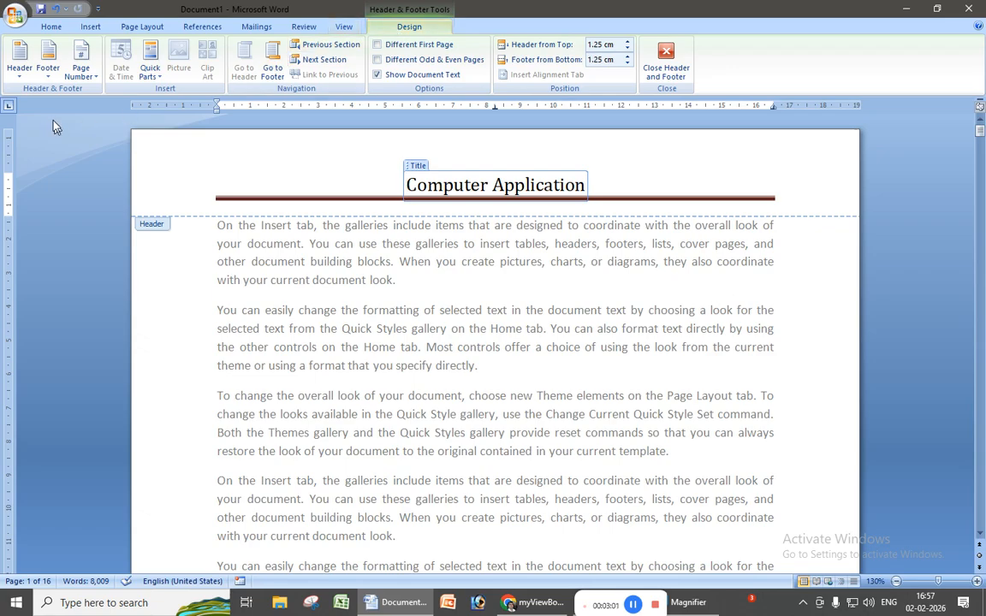
click(19, 62)
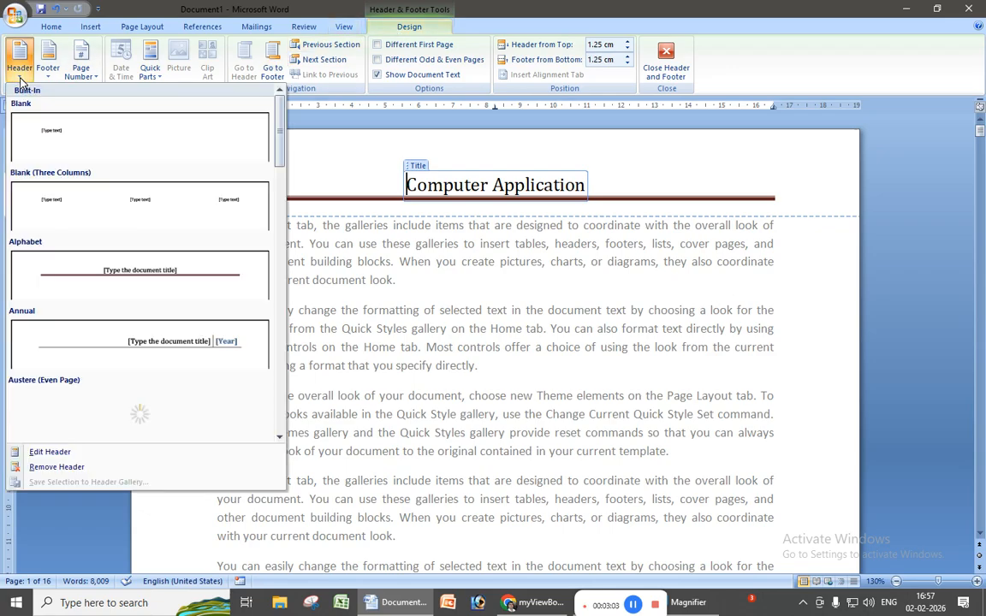
click(111, 345)
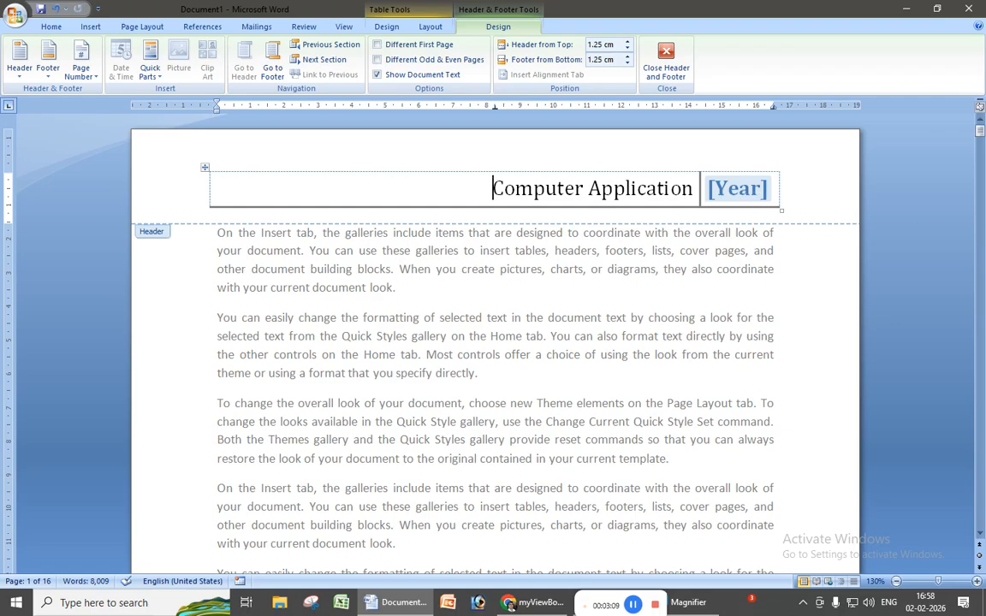
click(738, 190)
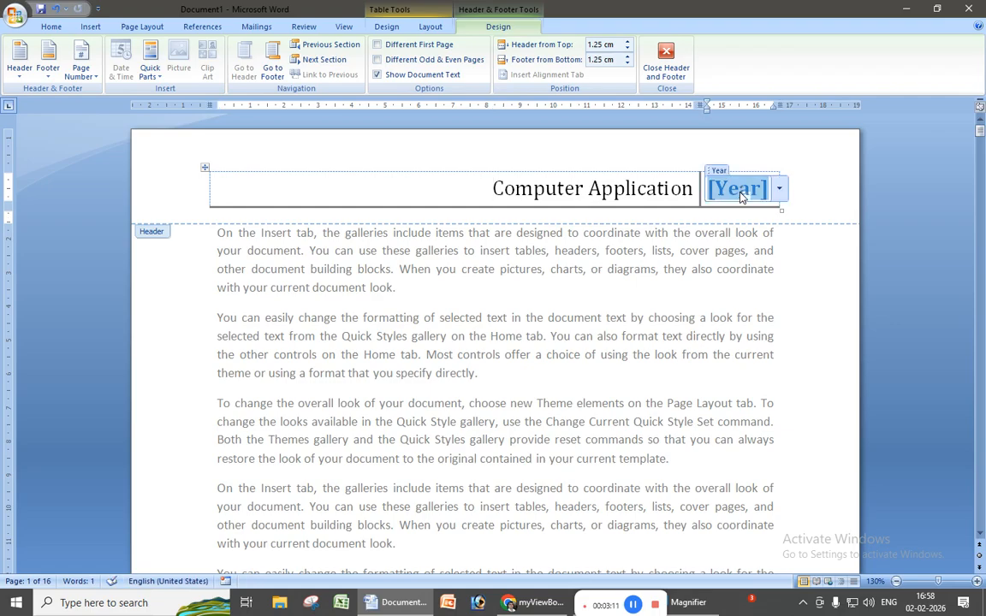
text(2026)
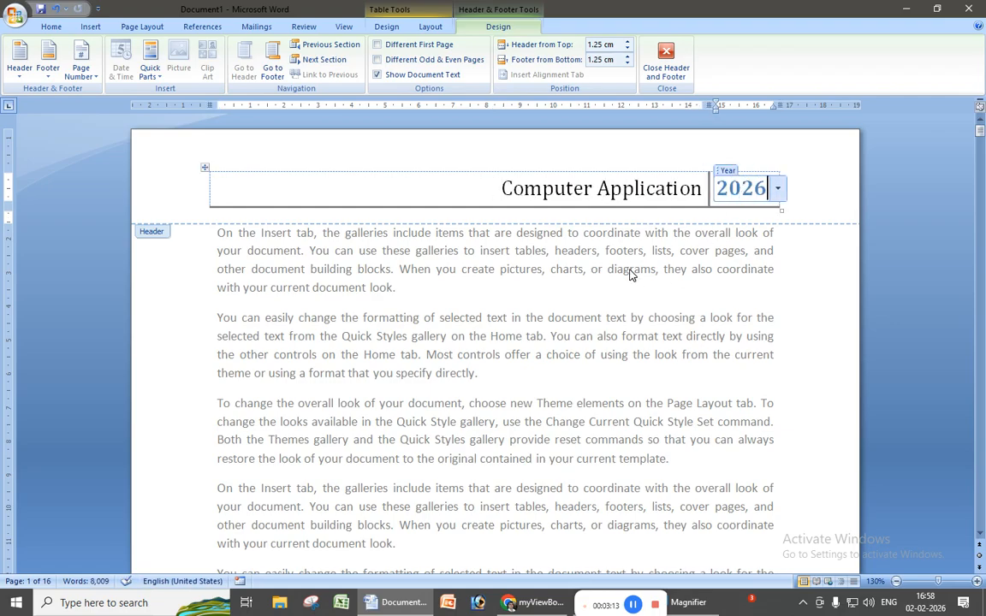
click(676, 62)
scroll(599, 274, down, 15)
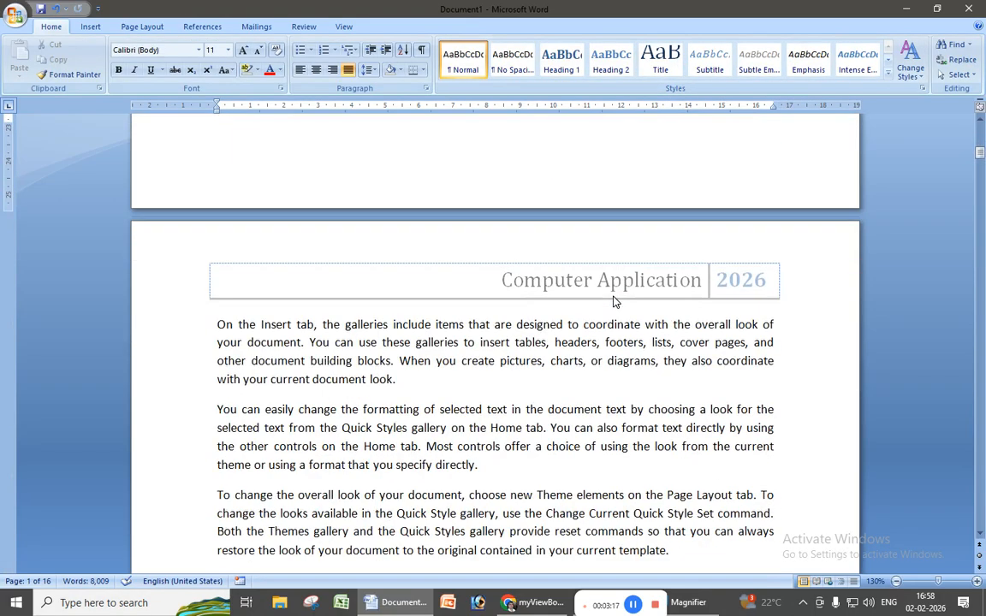
scroll(681, 285, down, 8)
scroll(680, 284, up, 7)
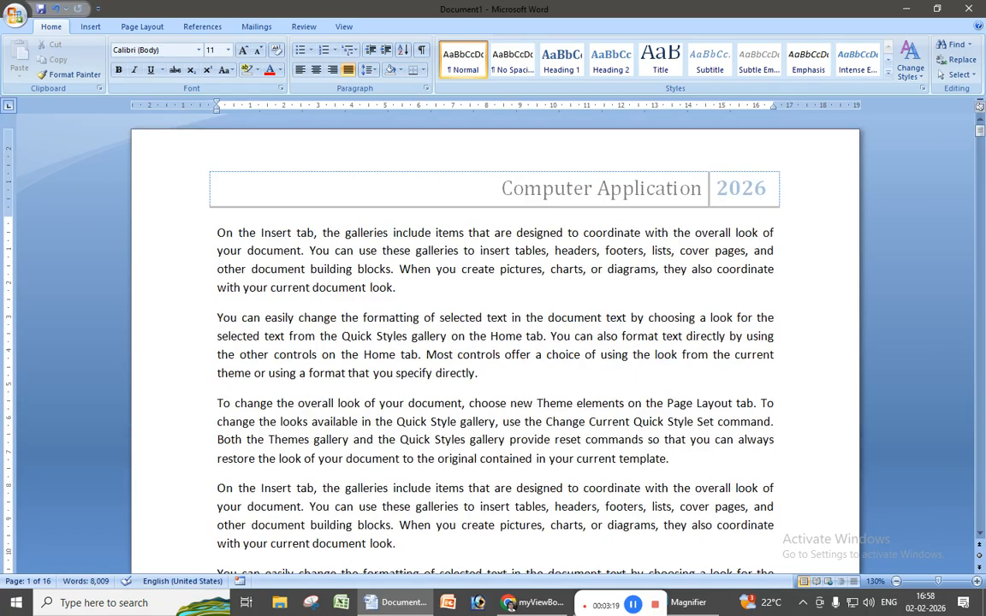
Replace the header with the built-in Puzzle (Even Page) design and finish editing the header
click(620, 201)
double_click(620, 200)
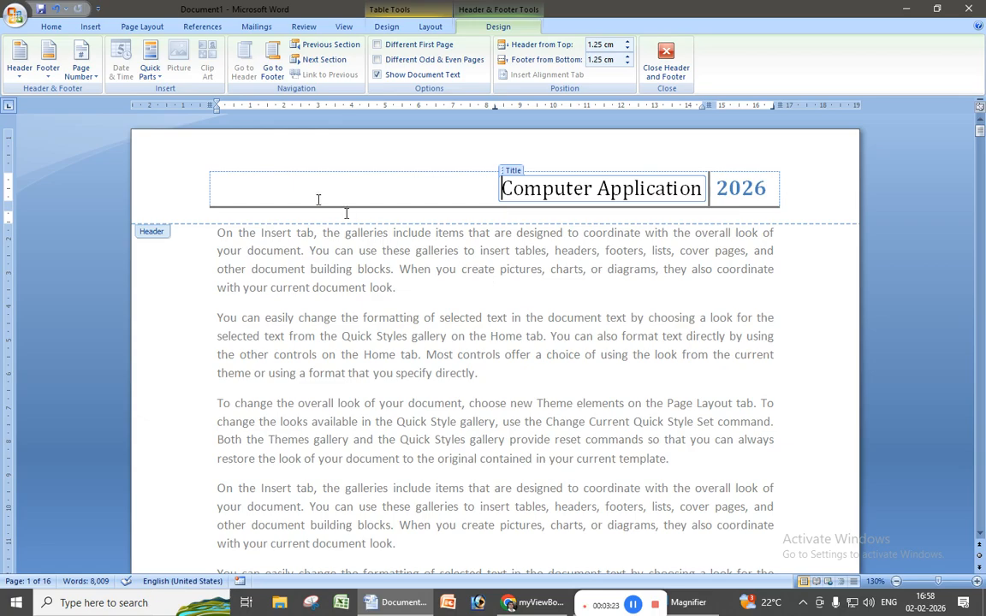
click(19, 64)
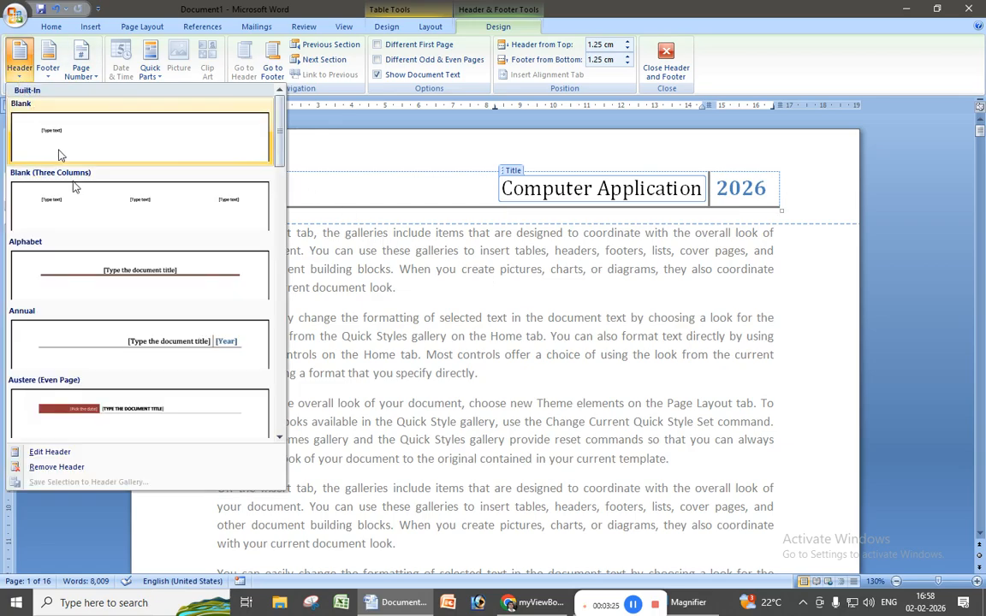
scroll(142, 313, down, 3)
scroll(144, 325, down, 2)
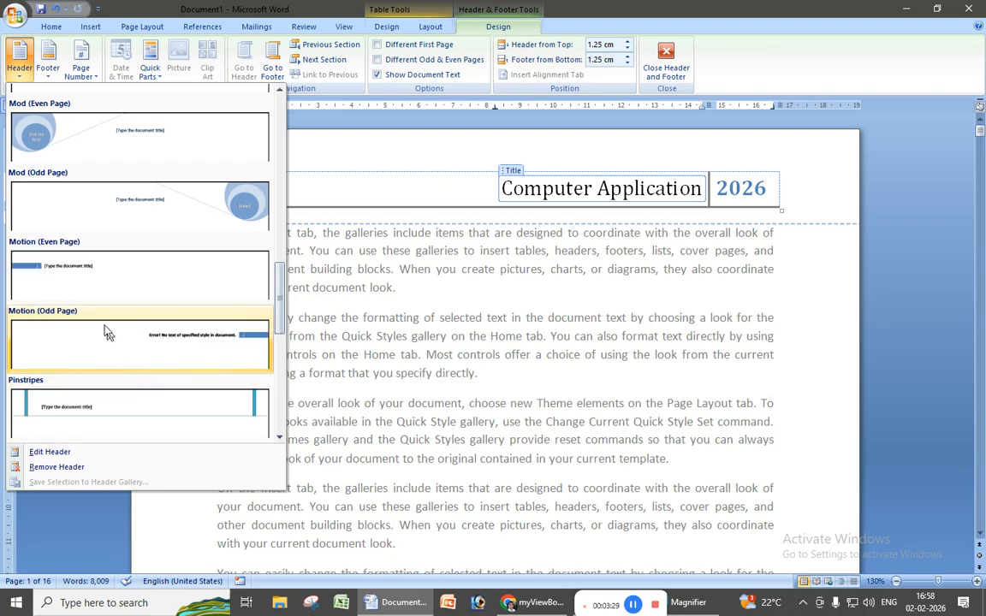
scroll(102, 310, down, 3)
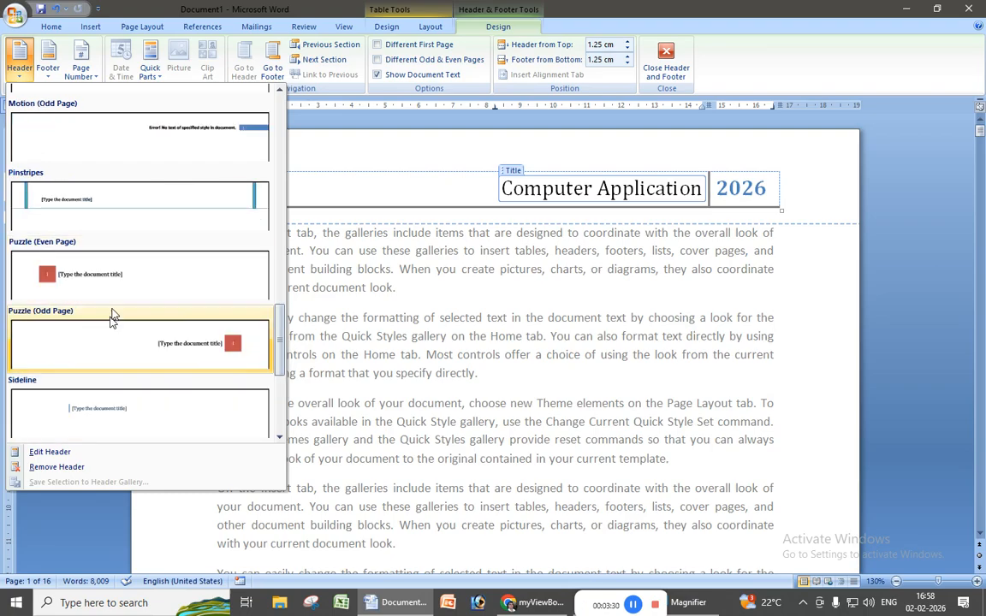
click(157, 282)
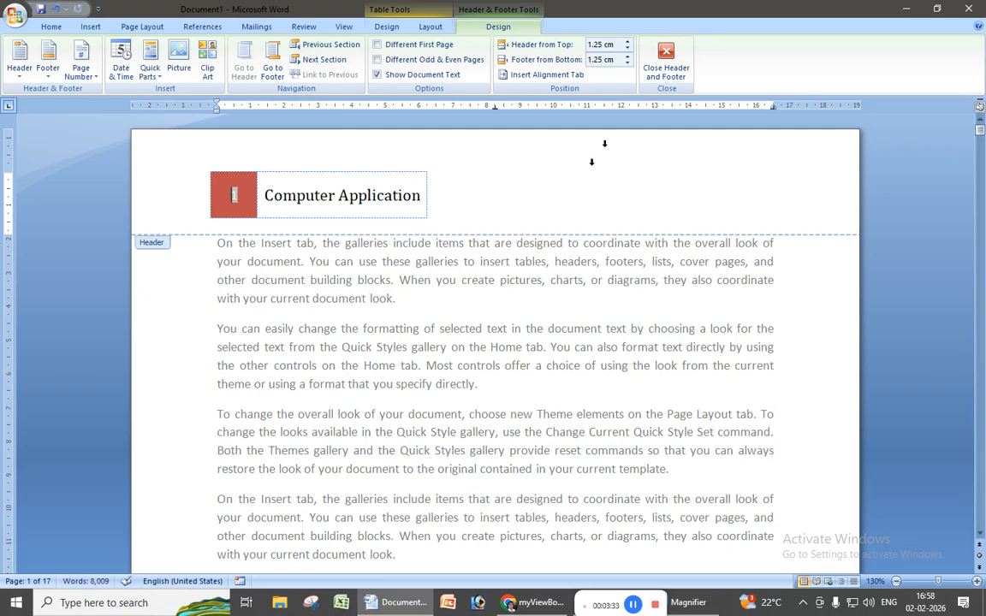
click(668, 69)
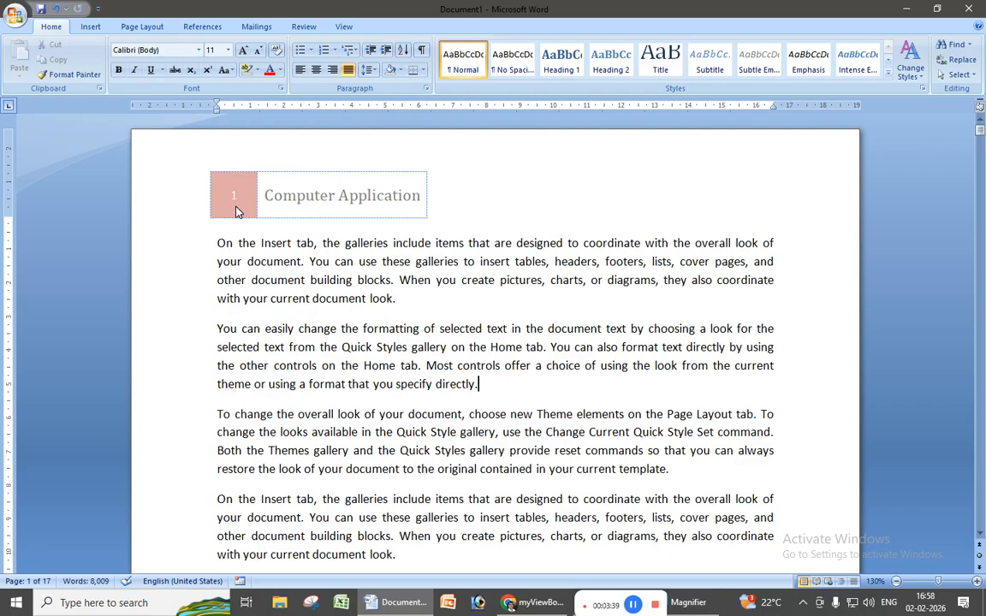
Look through the pages to check the page number and title in each header, and return to the first page
scroll(310, 242, down, 2)
scroll(310, 244, down, 15)
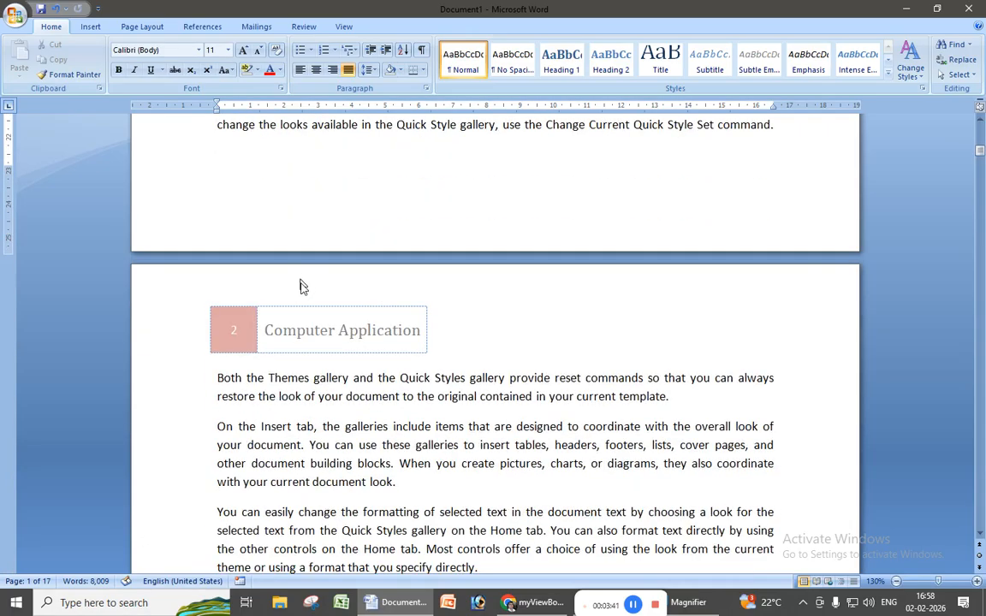
scroll(330, 321, down, 20)
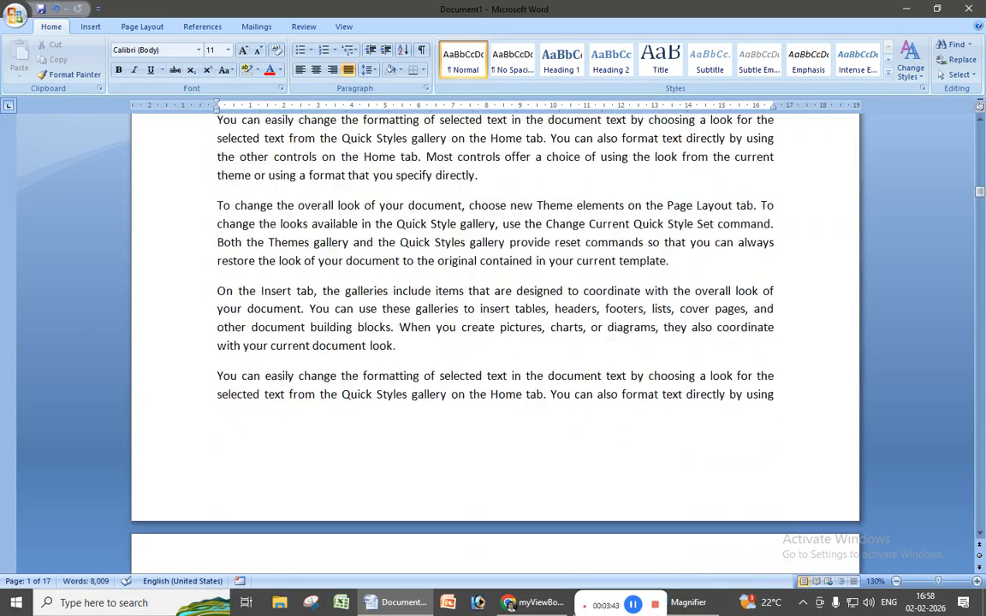
scroll(333, 328, down, 5)
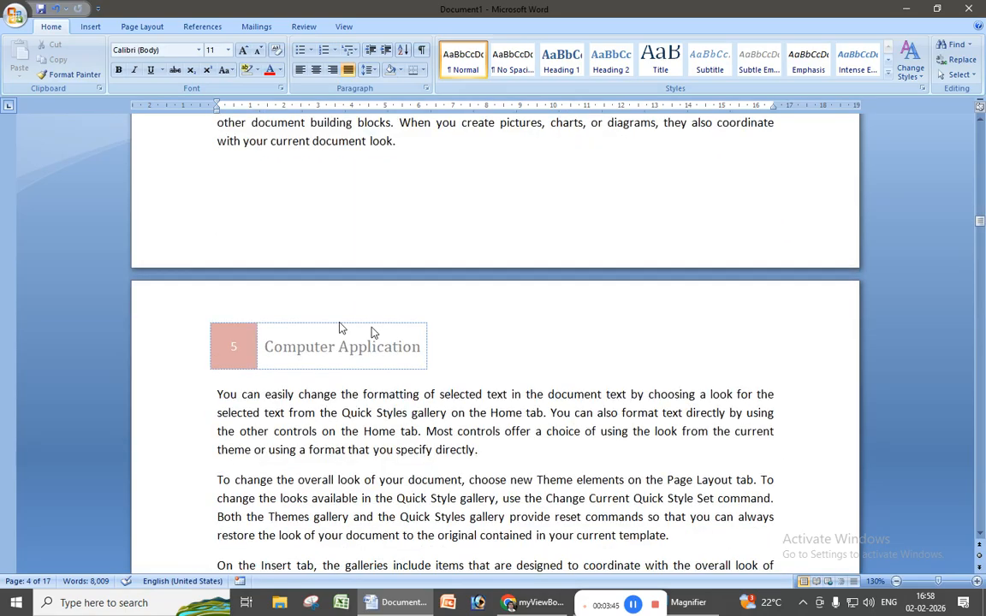
scroll(372, 332, up, 20)
scroll(495, 342, up, 20)
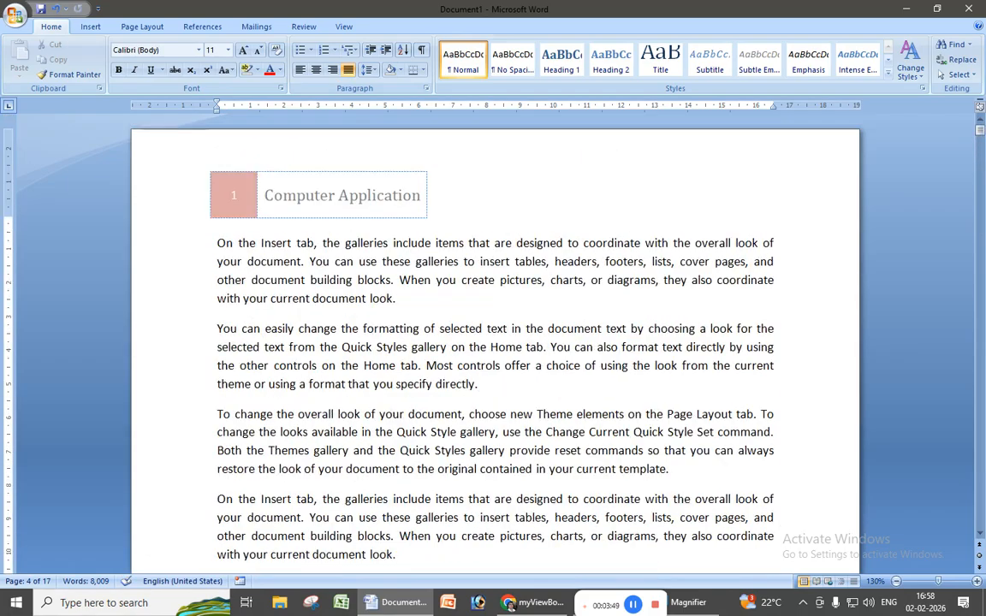
click(567, 379)
click(510, 432)
Replace the header with the built-in Tiles design and finish editing the header
double_click(466, 206)
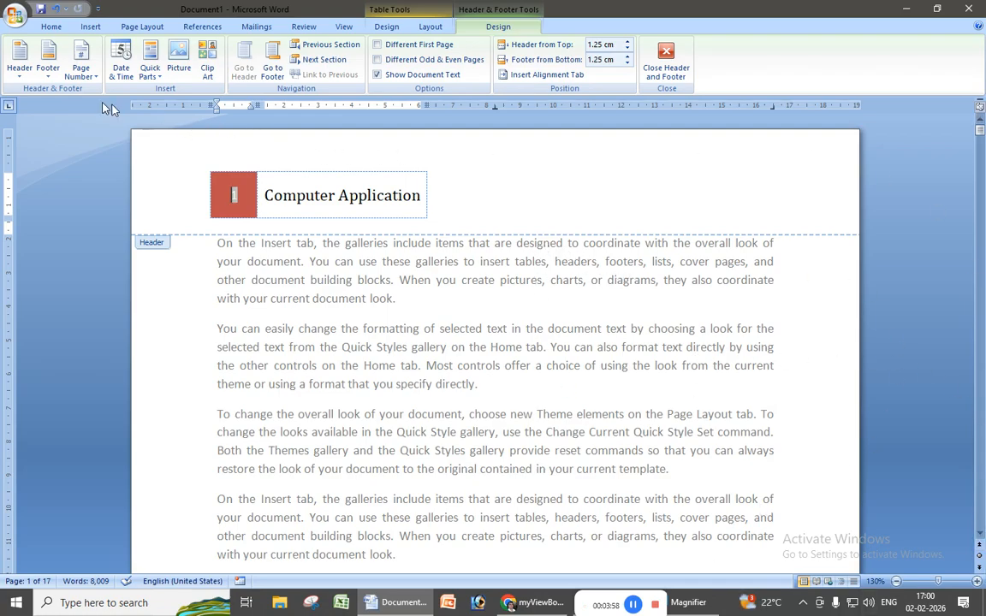
click(19, 75)
scroll(84, 313, down, 10)
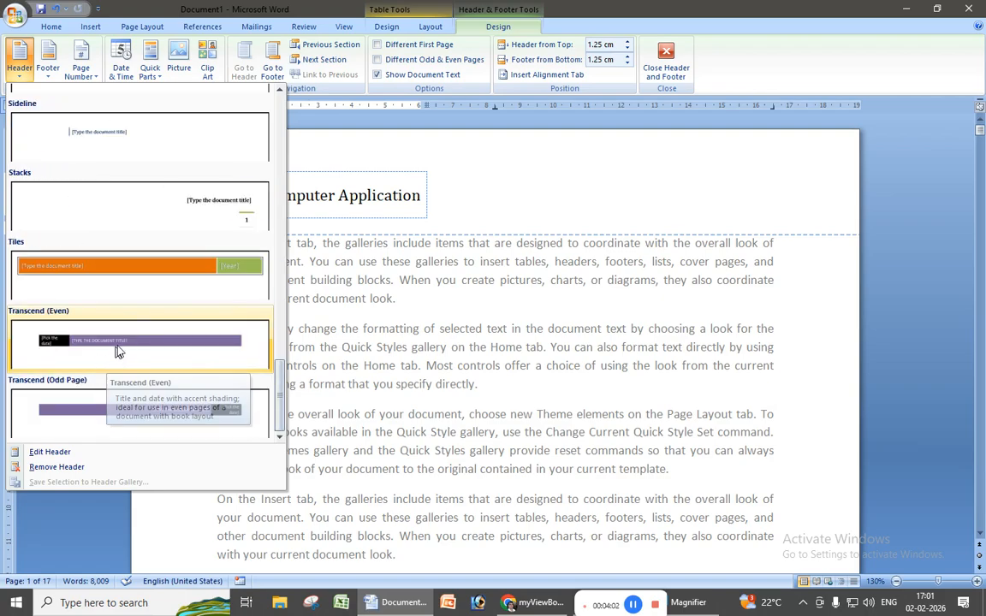
click(142, 273)
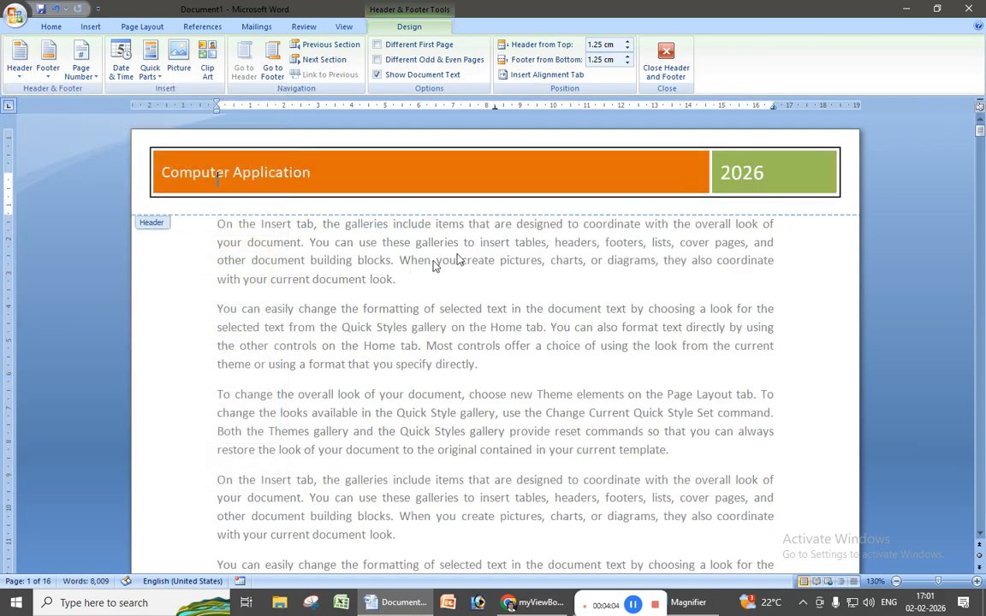
click(666, 59)
scroll(506, 335, down, 3)
scroll(470, 285, up, 3)
Show the document in print preview to check the new header across its pages, and close the preview
click(16, 15)
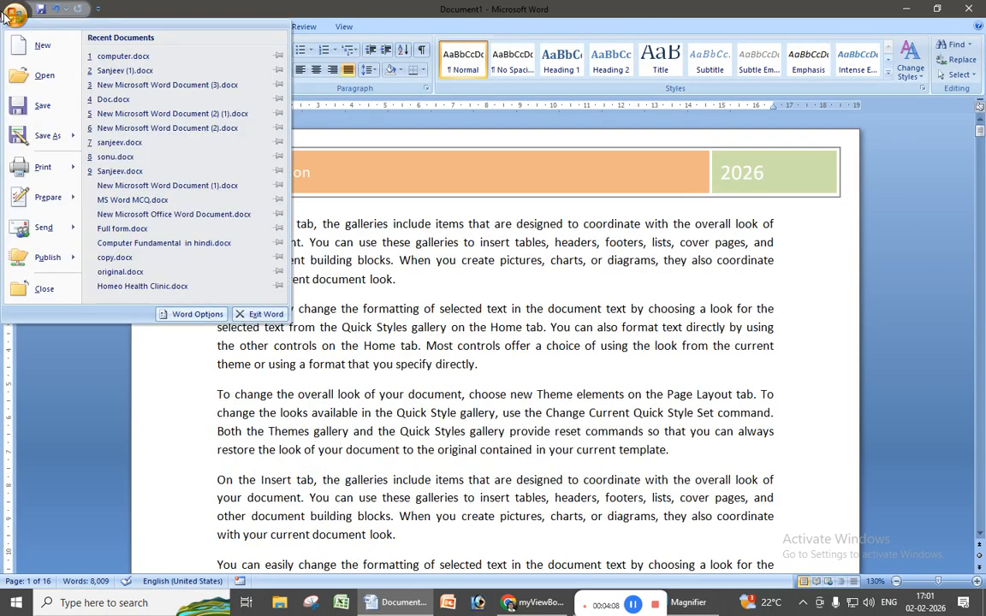
mouse_move(53, 167)
click(132, 134)
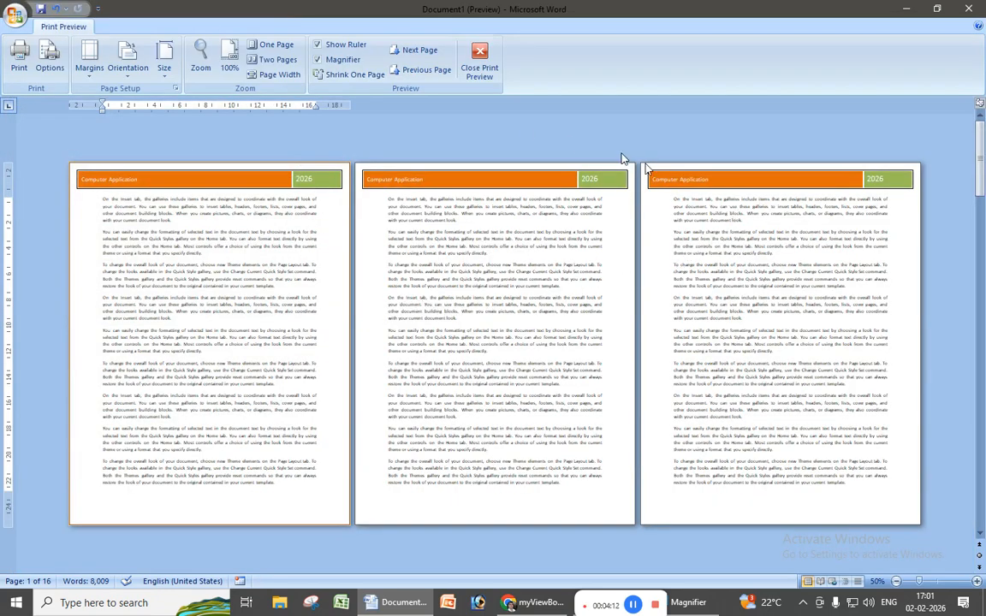
click(480, 58)
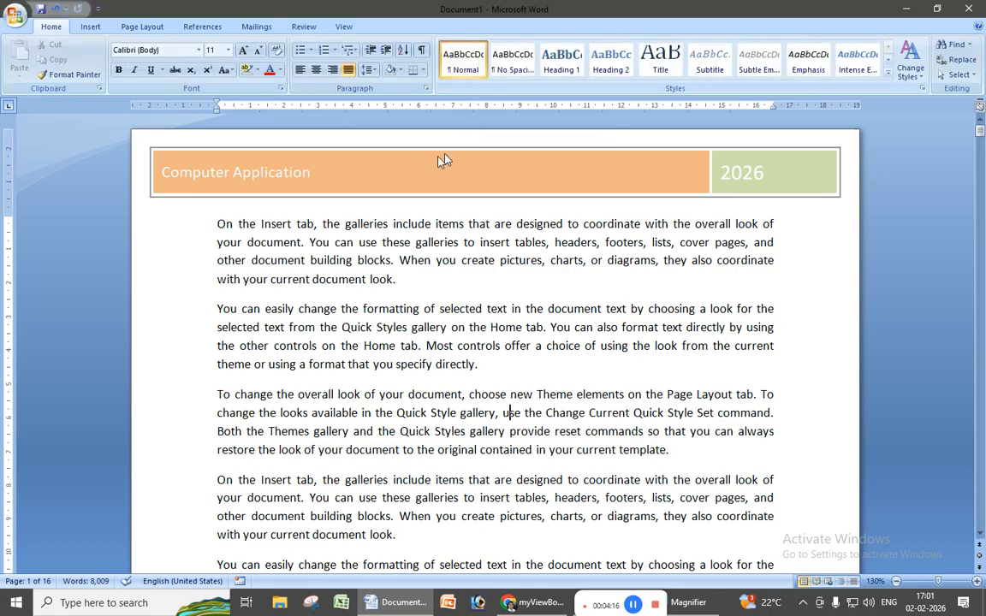
Remove the header from the document and return to the body text
double_click(380, 184)
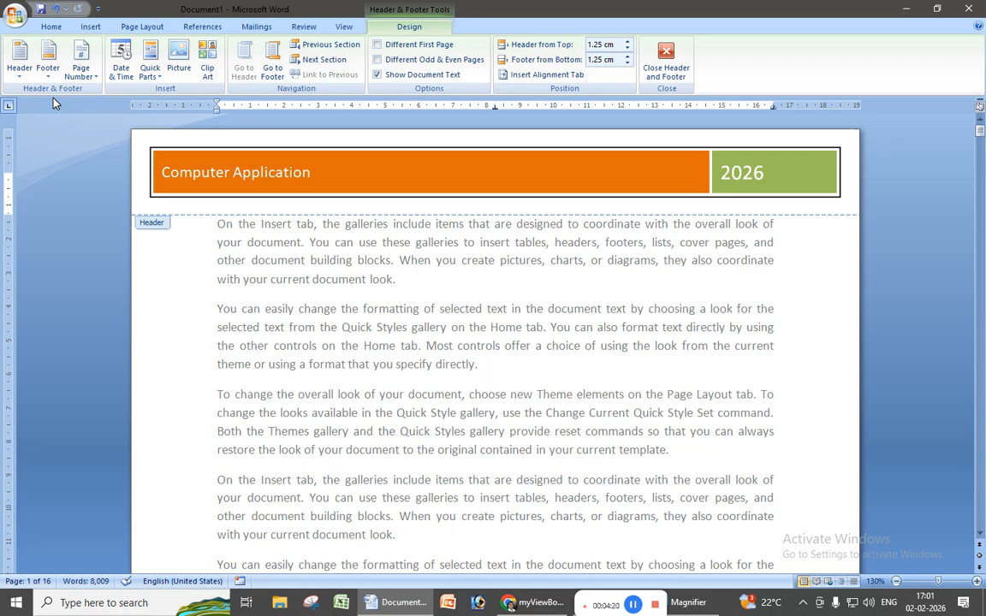
click(21, 67)
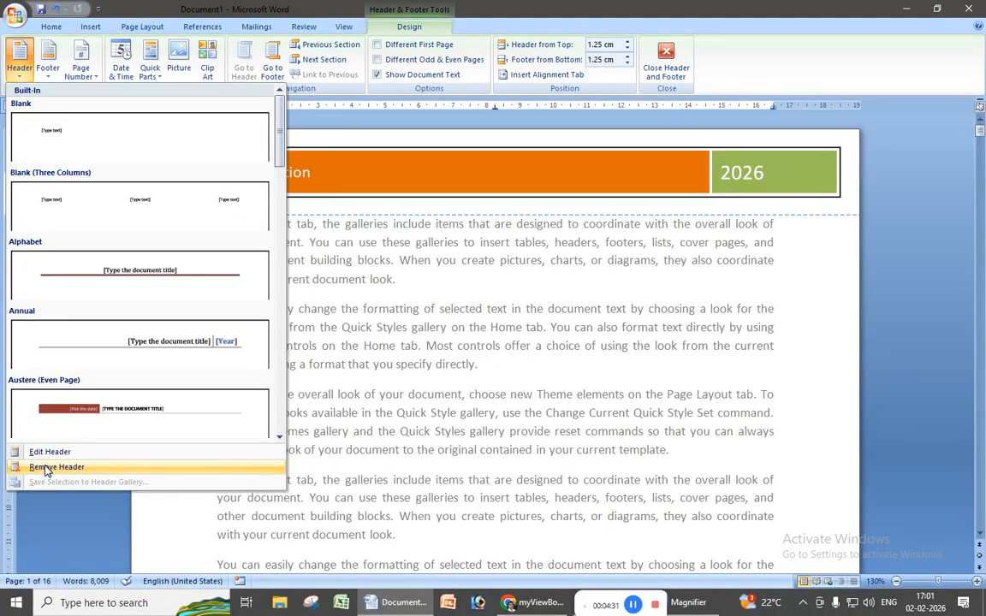
click(403, 387)
click(94, 28)
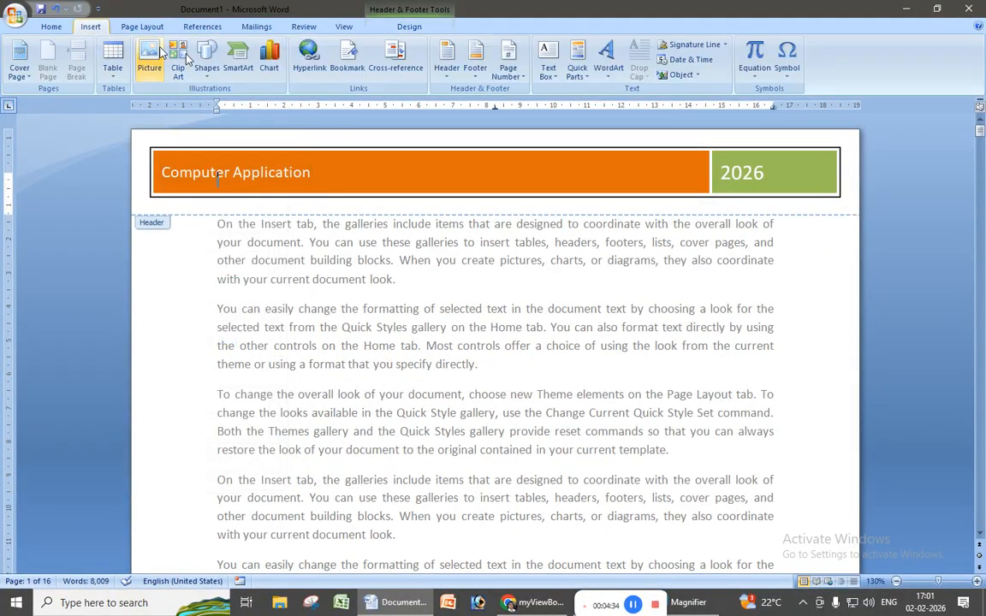
click(446, 67)
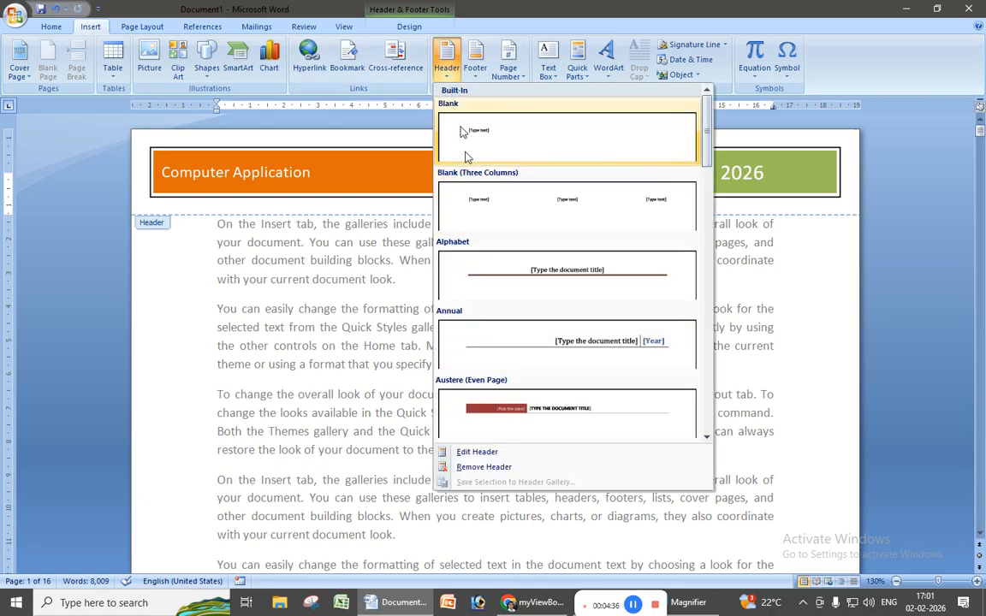
click(472, 468)
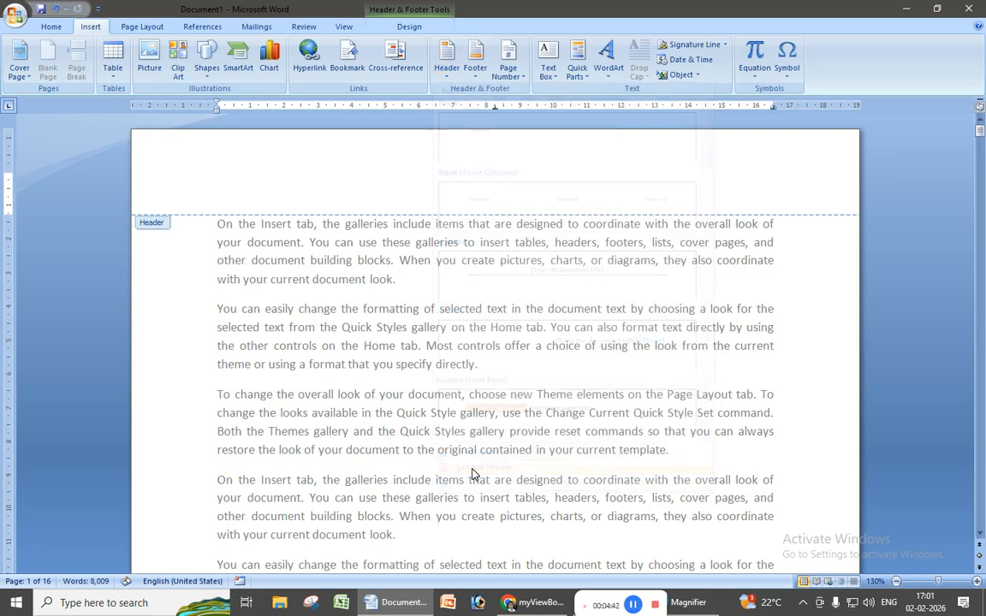
double_click(511, 413)
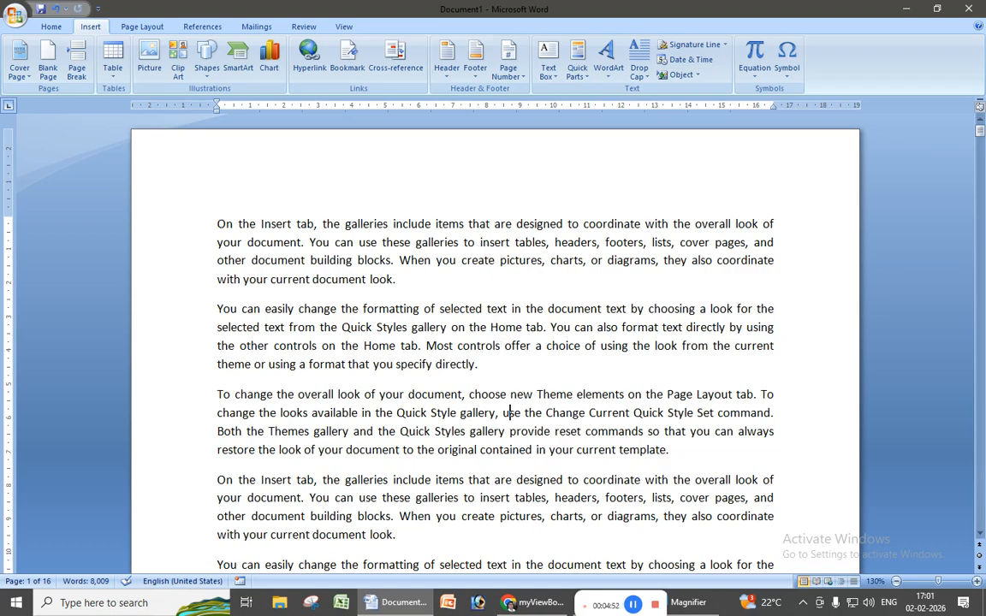
click(446, 65)
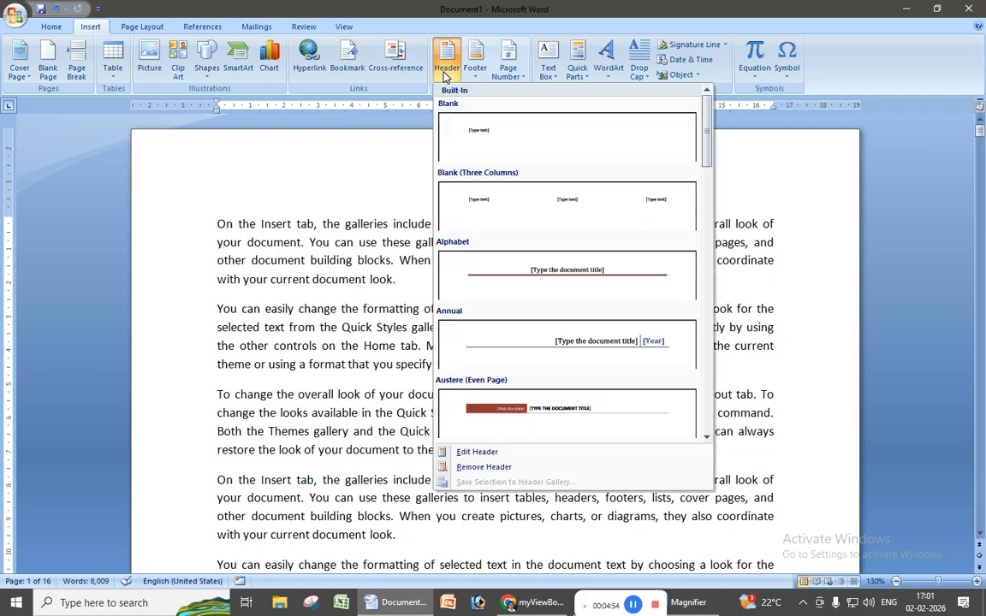
click(502, 346)
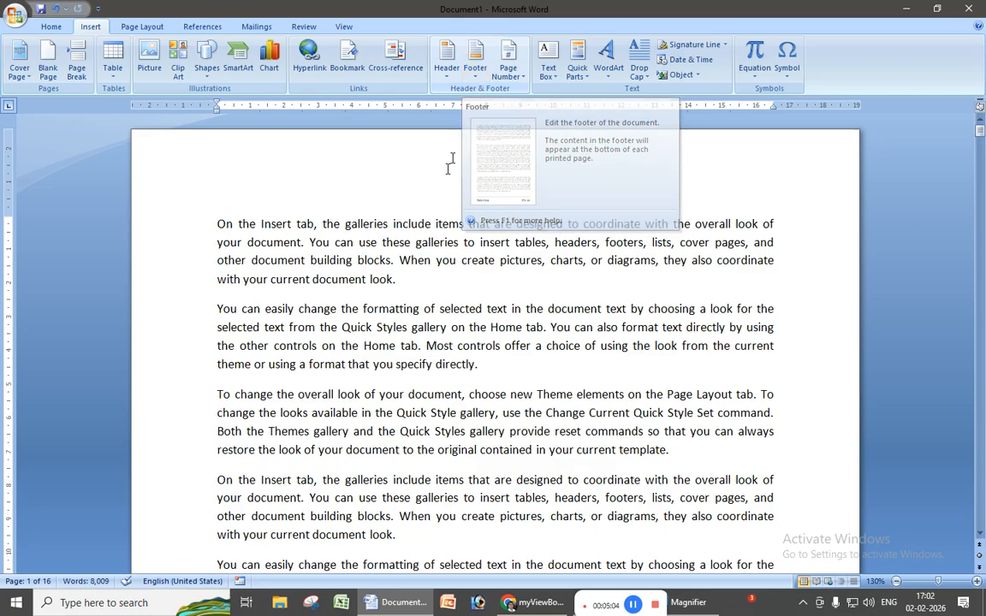
click(434, 223)
scroll(394, 224, down, 10)
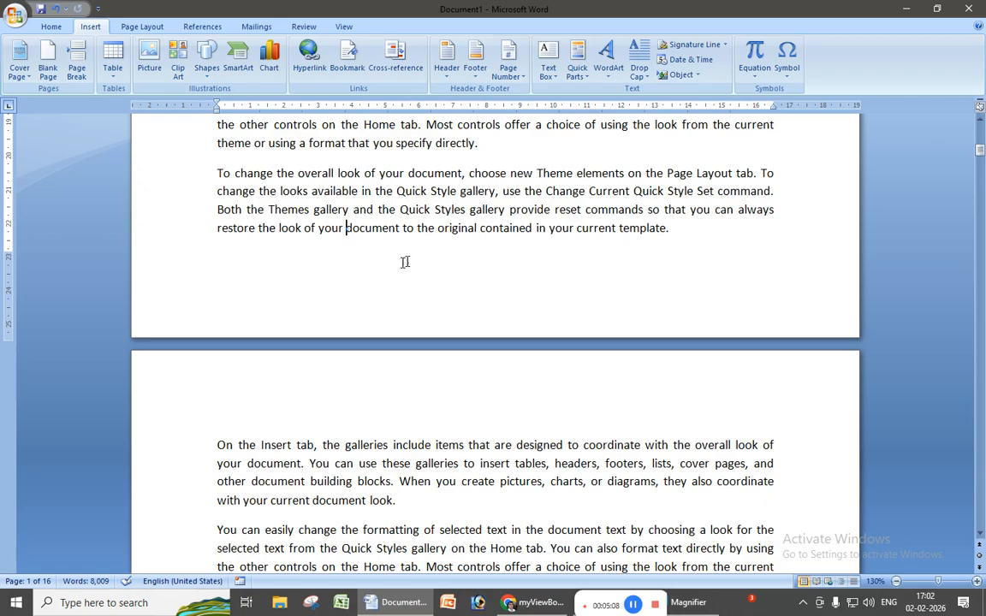
scroll(476, 265, up, 15)
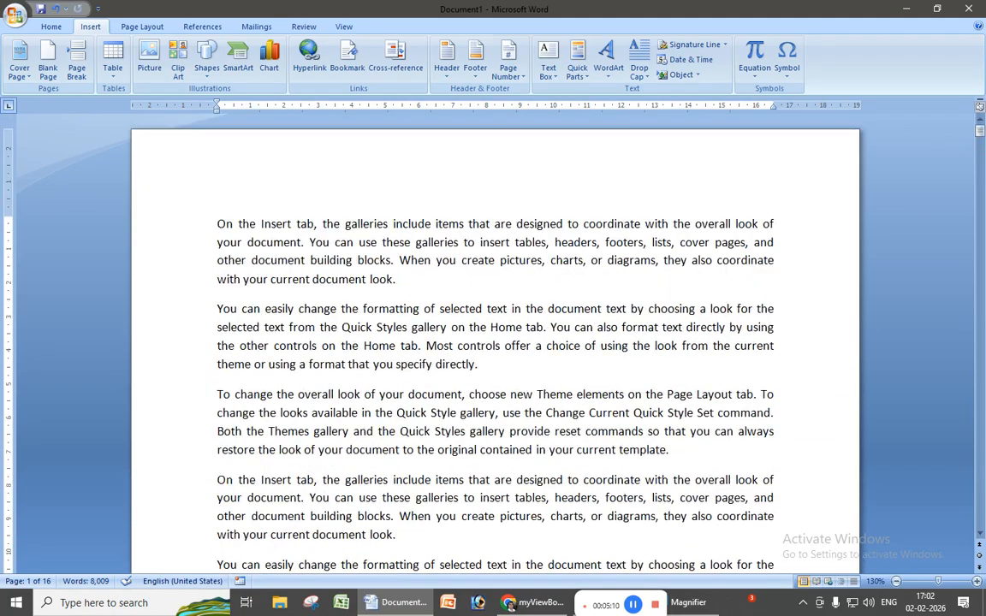
Insert the built-in Alphabet footer, replace its text placeholder with "Computer Fundamental", and finish editing the footer
click(470, 79)
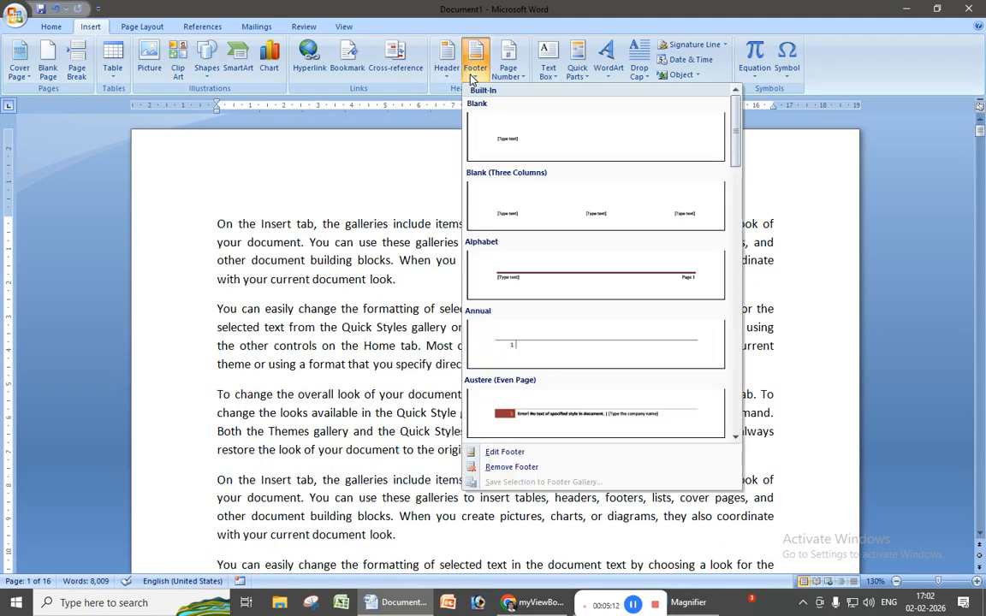
click(560, 289)
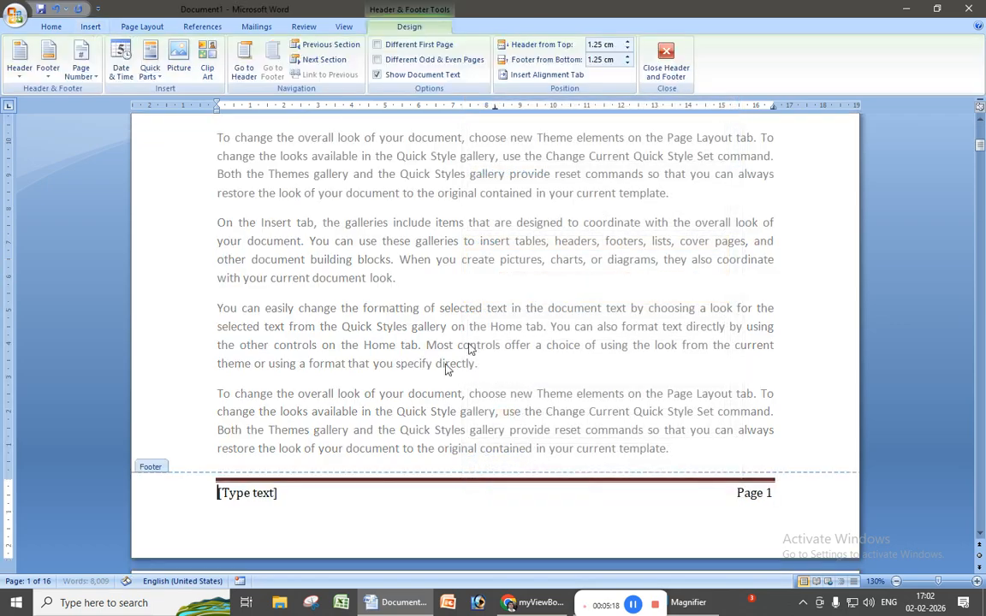
click(249, 497)
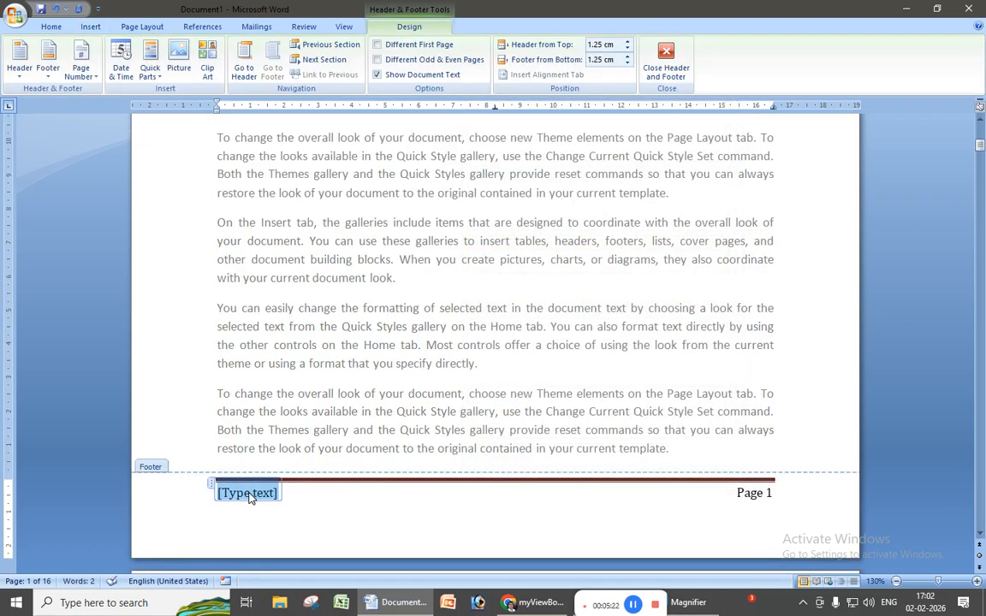
text(Computer Fundamental)
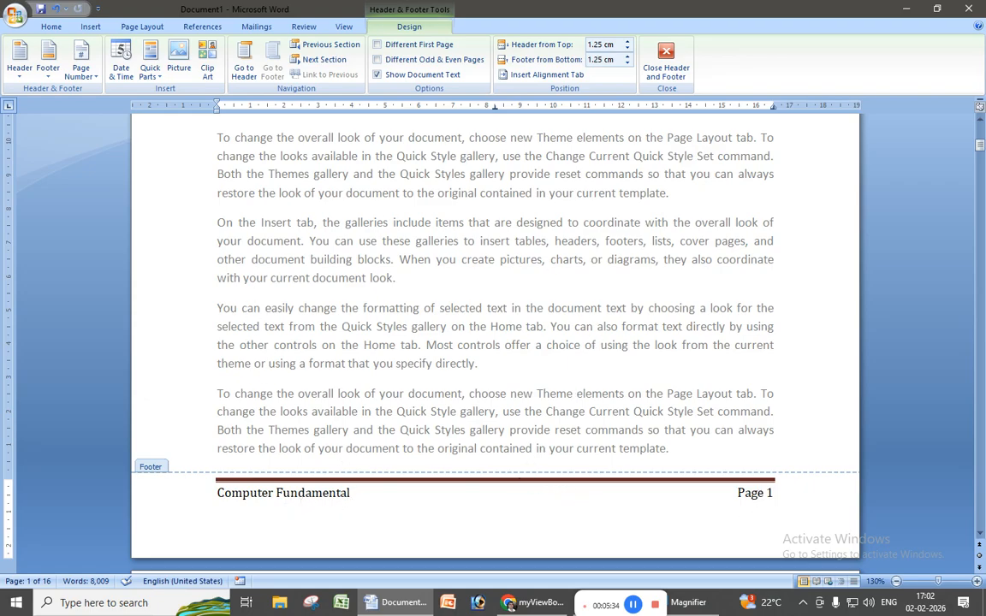
click(666, 64)
Look through the pages to check the text and page number in each footer, and return to the first page's footer
scroll(446, 417, down, 3)
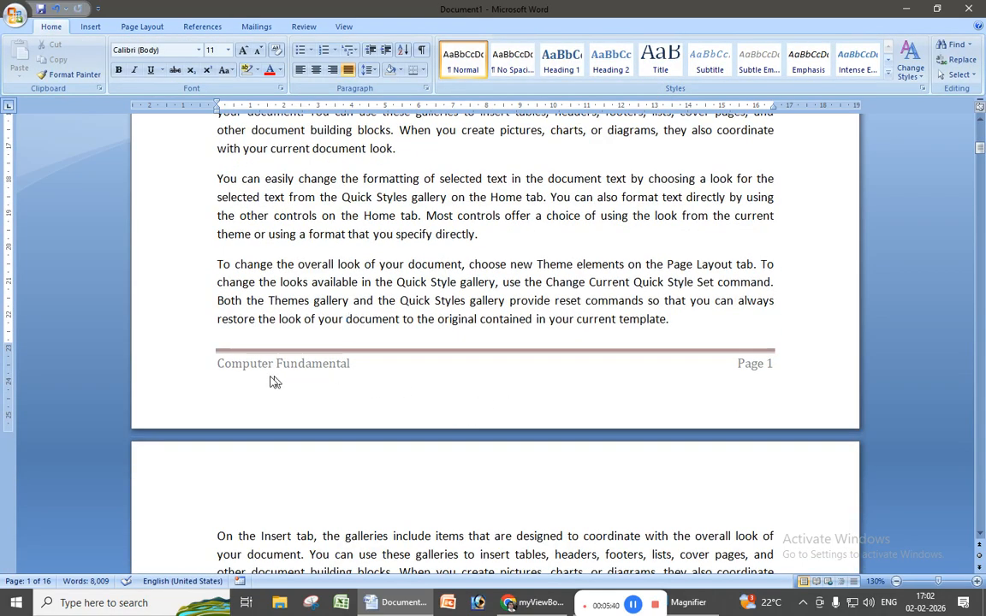
scroll(764, 380, down, 15)
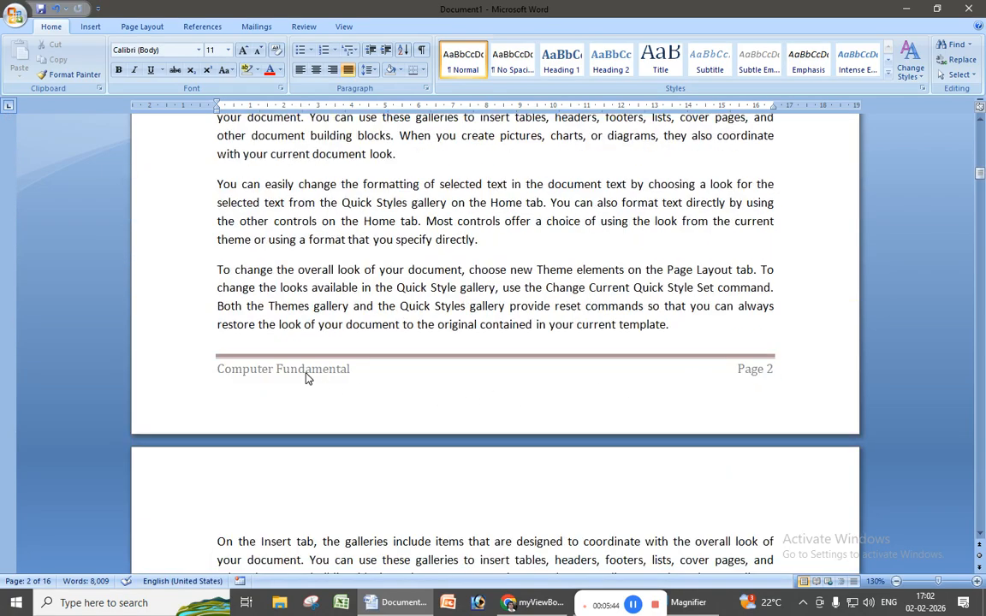
scroll(721, 372, down, 15)
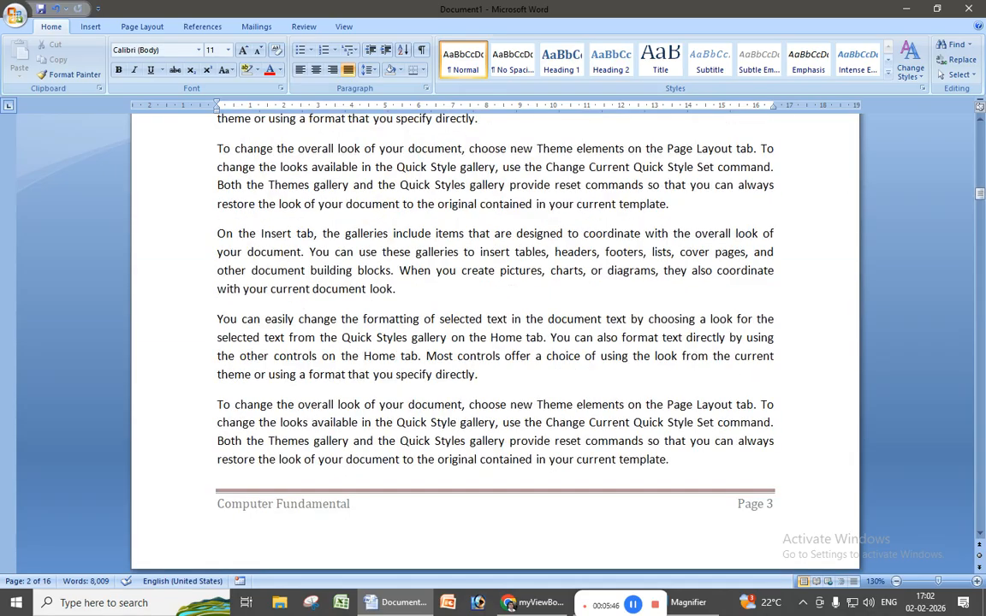
scroll(302, 341, down, 15)
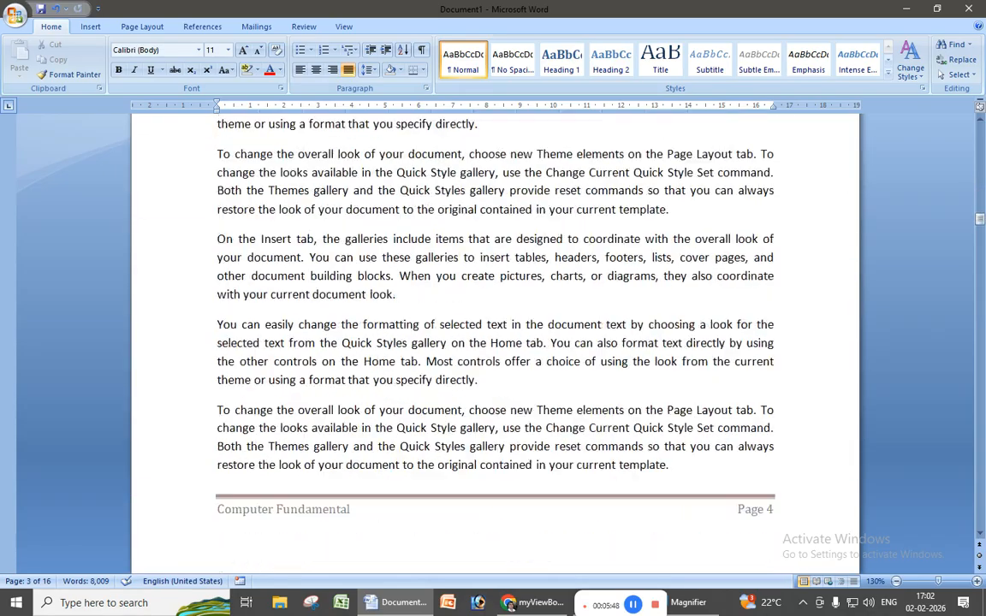
scroll(639, 374, down, 5)
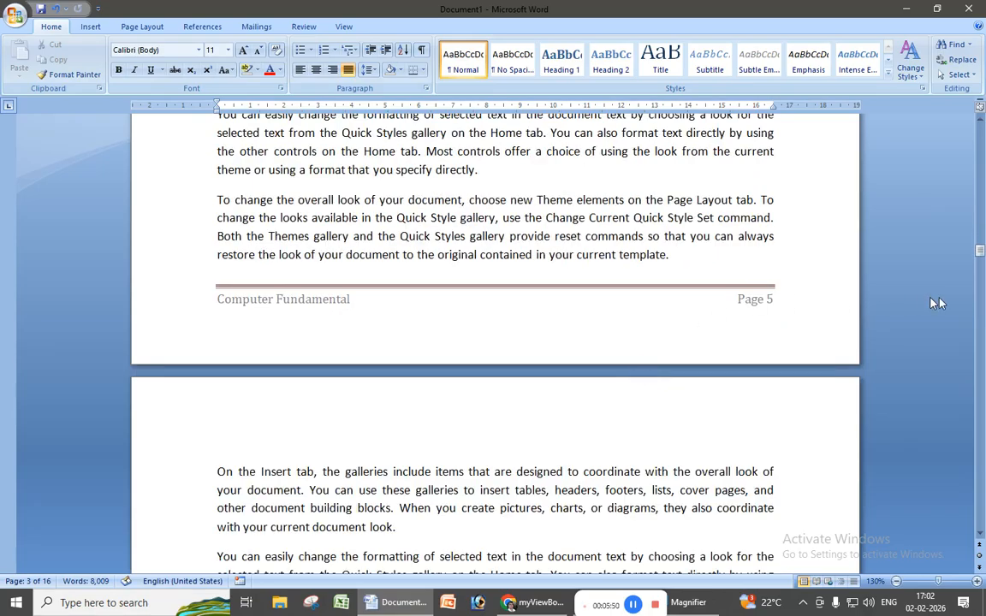
drag(982, 260, 982, 136)
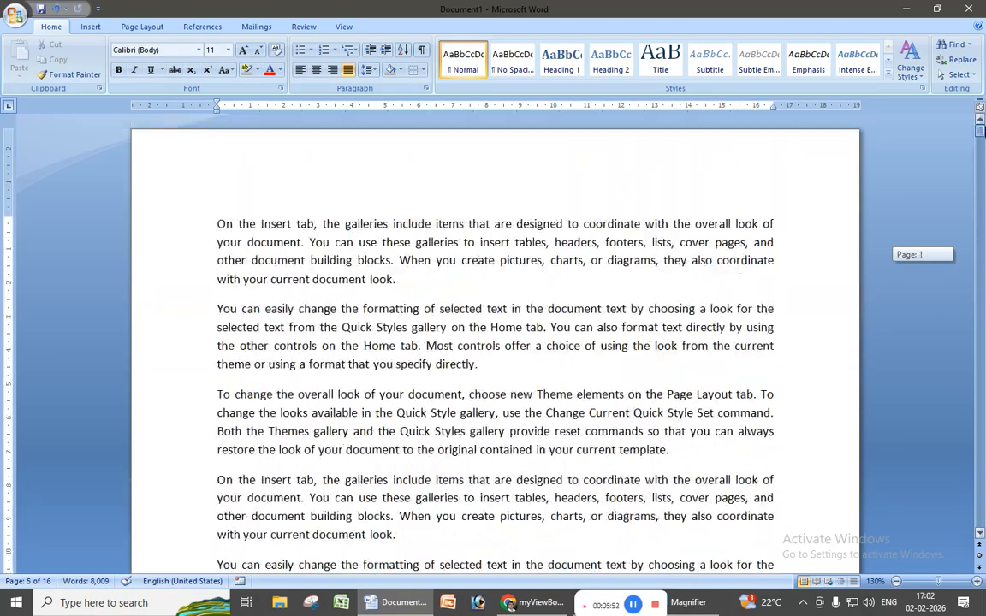
scroll(623, 303, down, 6)
scroll(533, 357, down, 6)
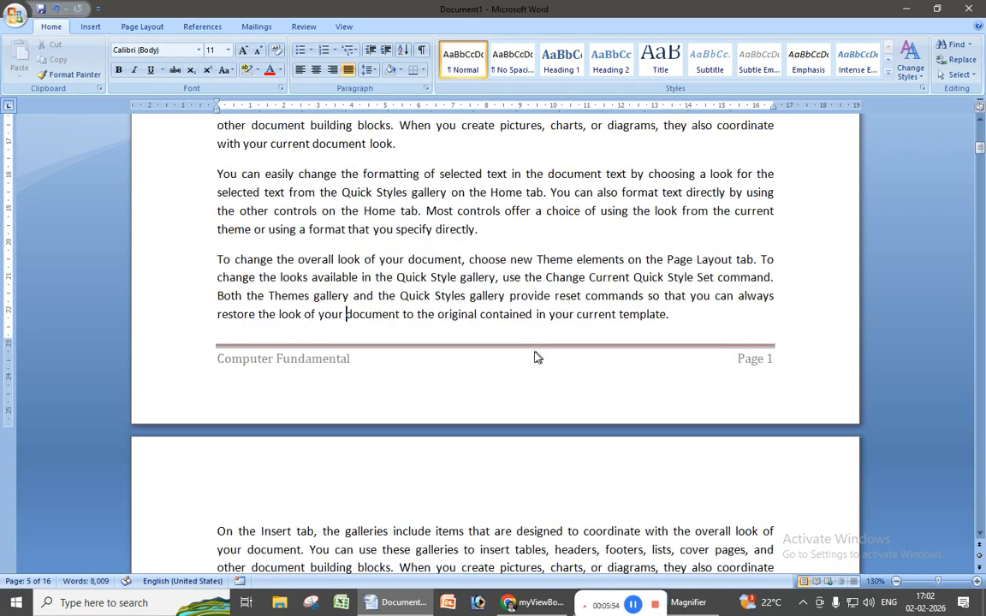
Open the existing footer for editing, and return to the body text
click(89, 27)
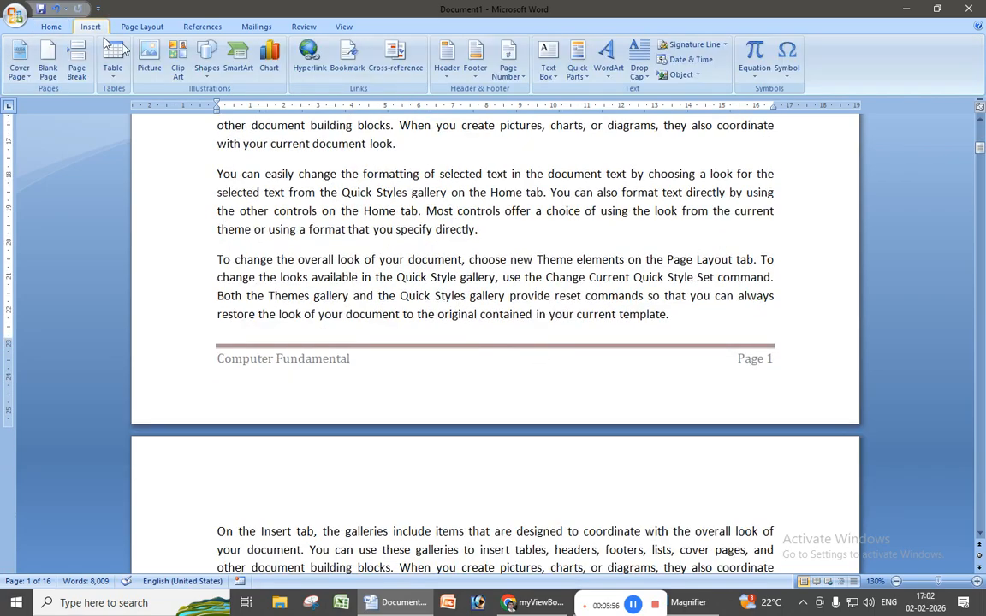
click(474, 64)
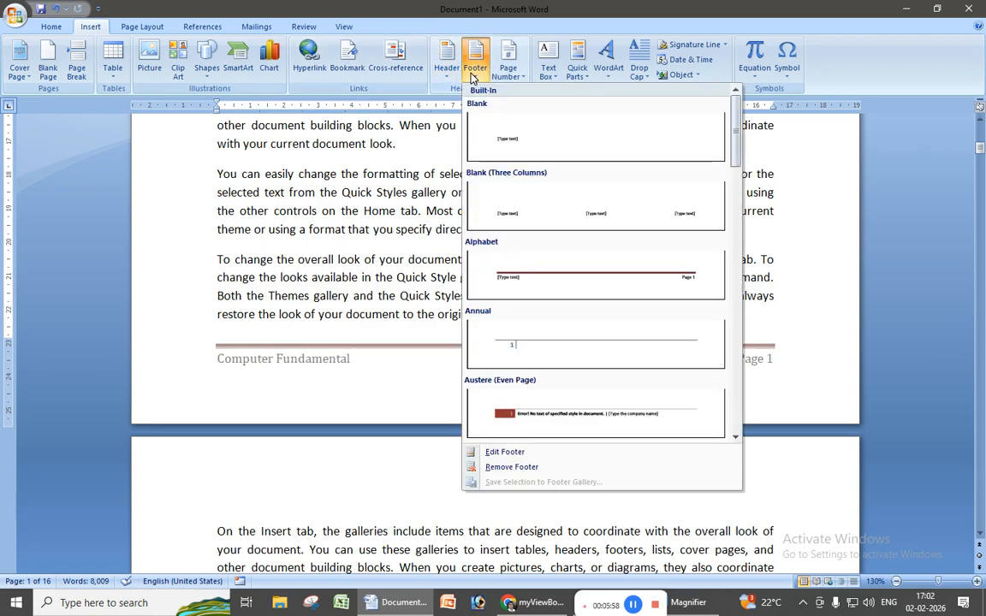
click(492, 452)
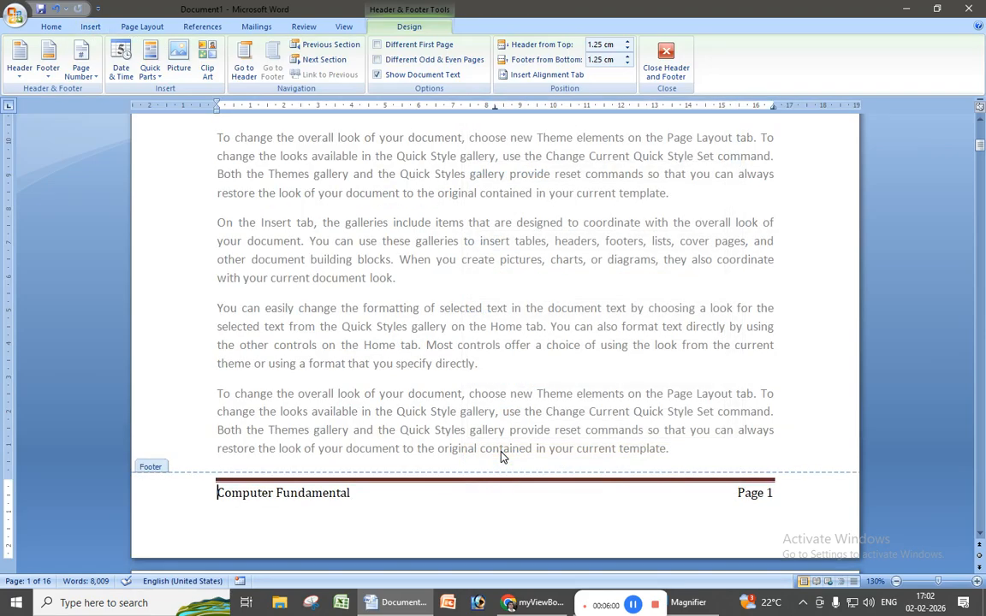
click(667, 70)
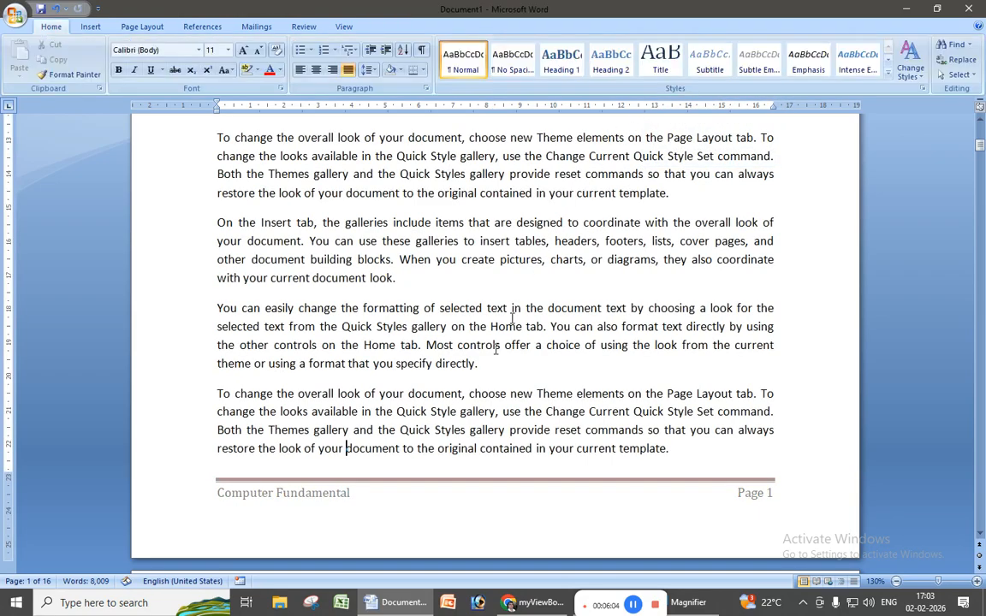
Reopen the first page's footer and replace it with the built-in Tiles design
double_click(427, 507)
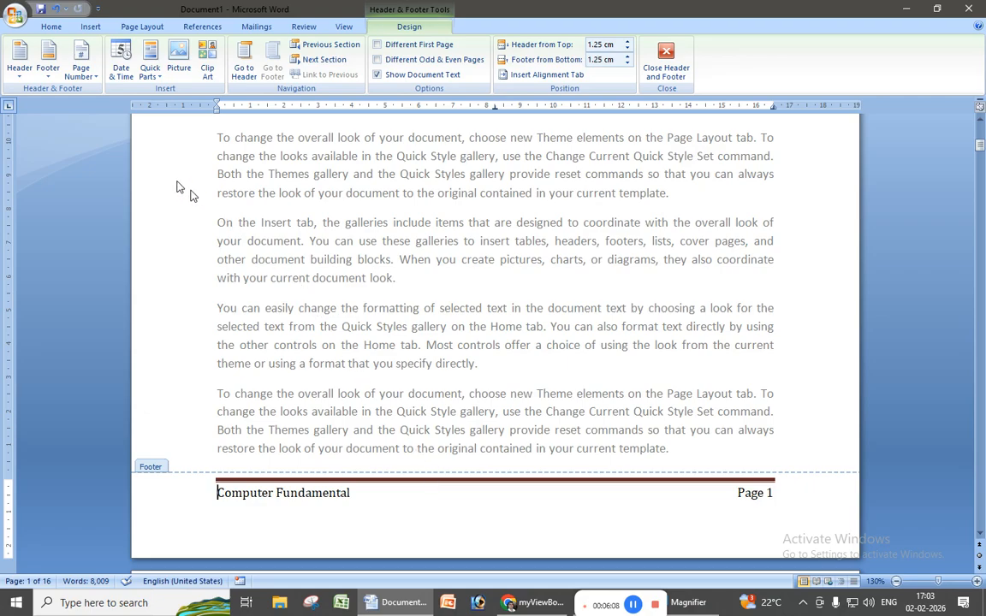
click(43, 75)
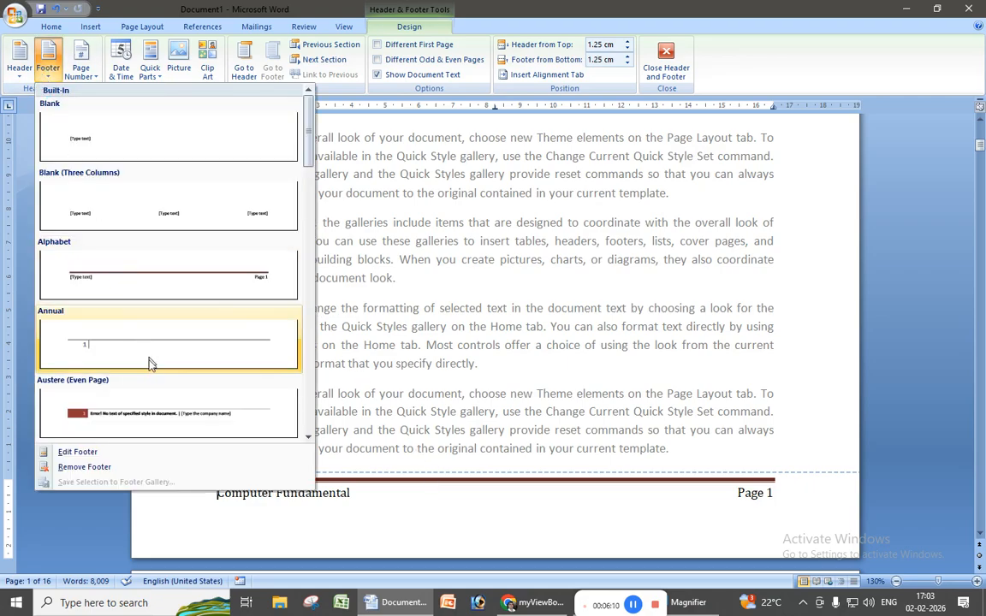
scroll(150, 363, down, 5)
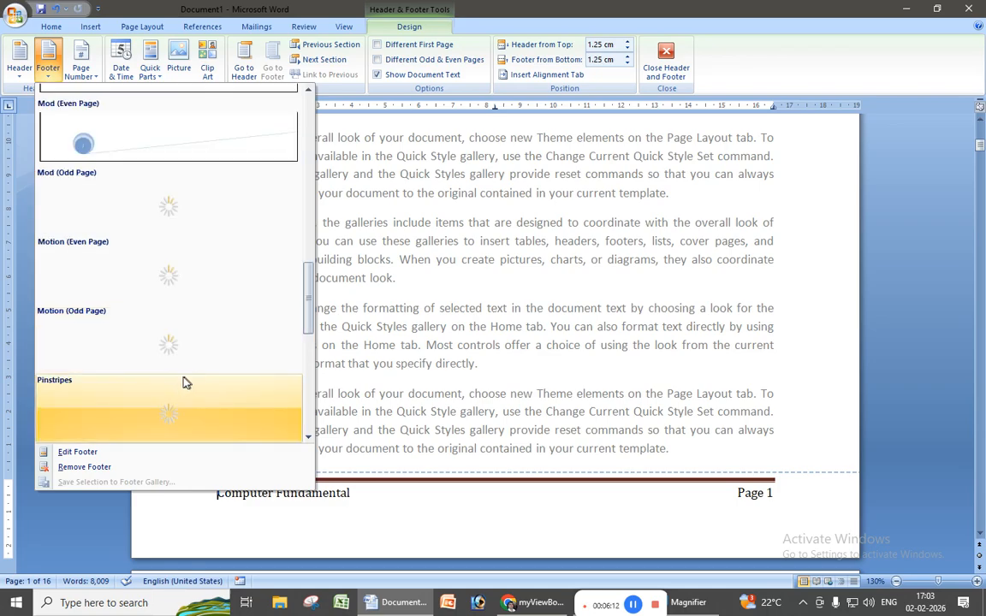
scroll(171, 359, down, 3)
scroll(174, 359, down, 3)
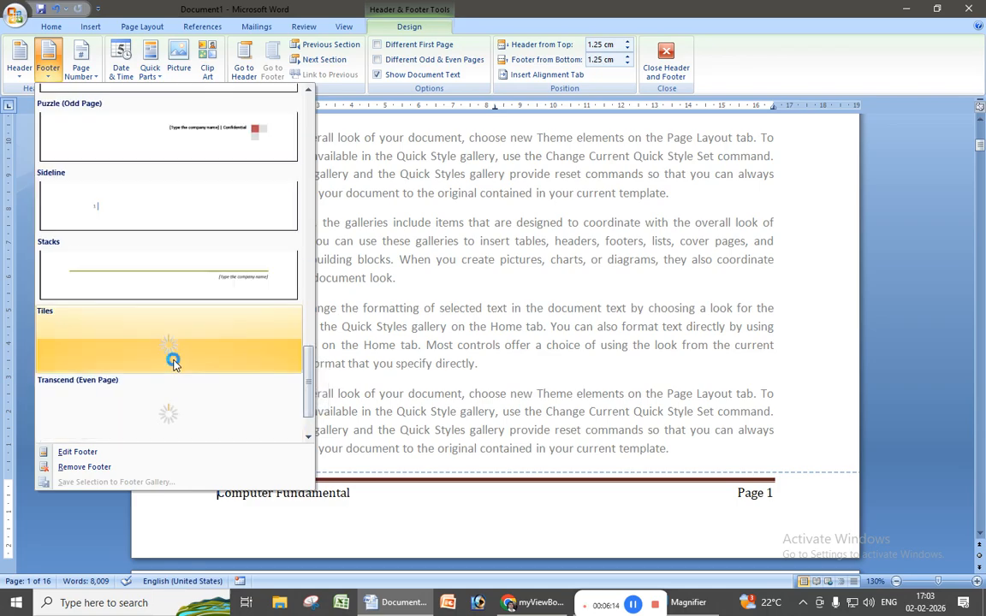
click(179, 363)
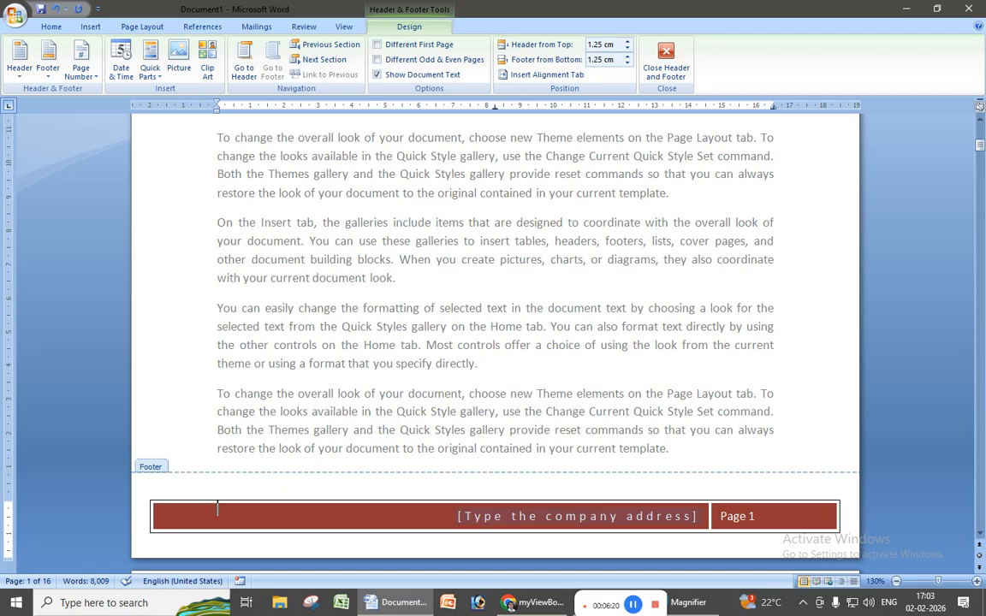
Change the footer to the built-in Mod (Even Page) design
click(60, 80)
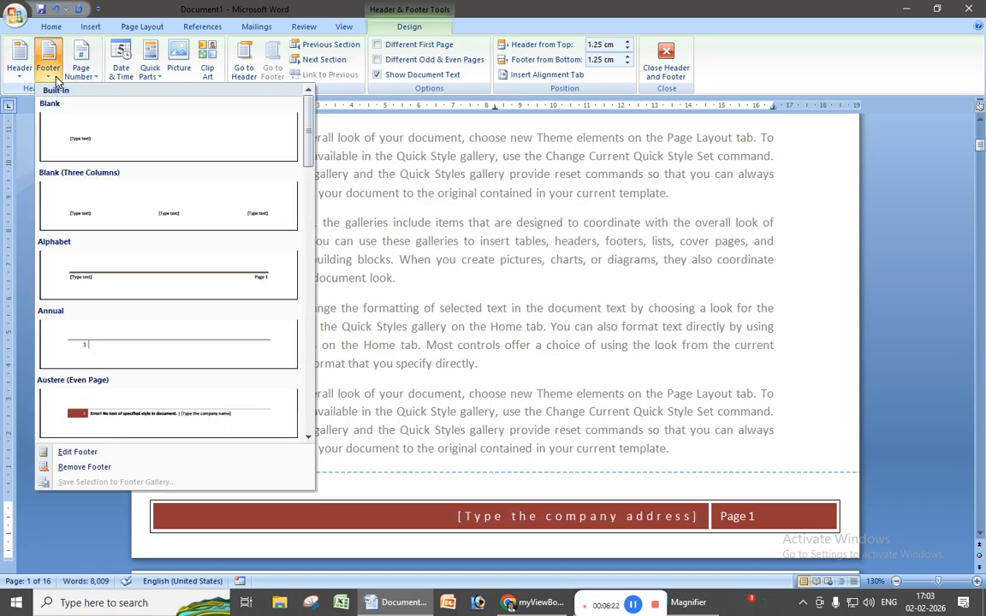
scroll(145, 352, down, 5)
click(146, 352)
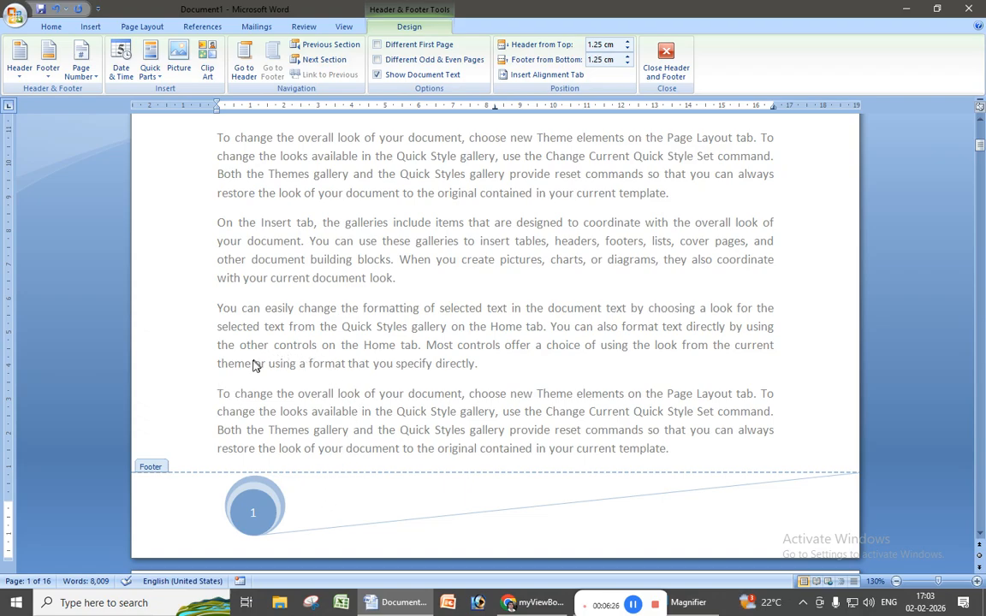
Change the footer to the built-in two-cell design with the page number in a purple block
click(50, 83)
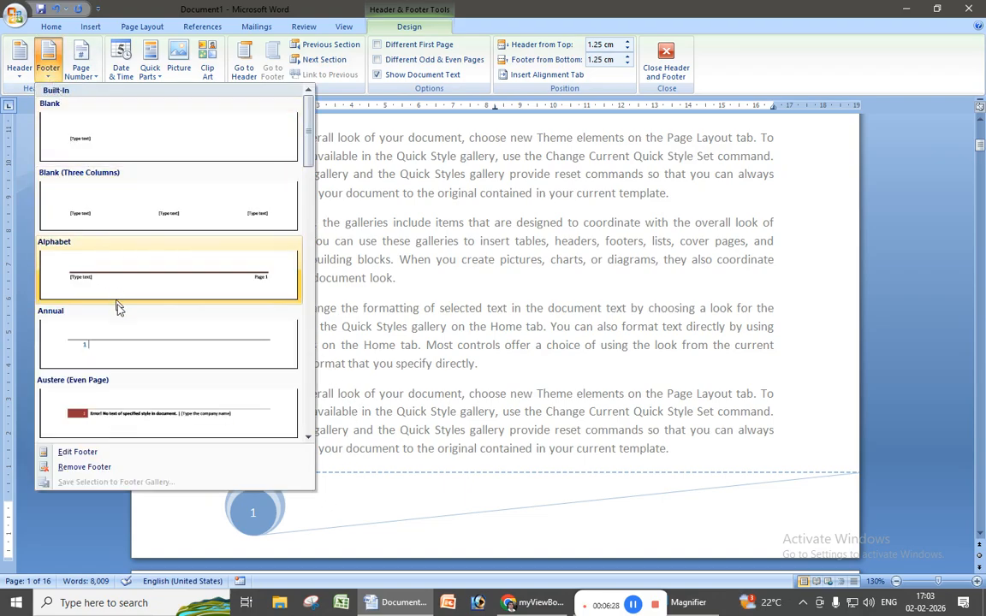
scroll(120, 317, down, 5)
scroll(156, 387, down, 3)
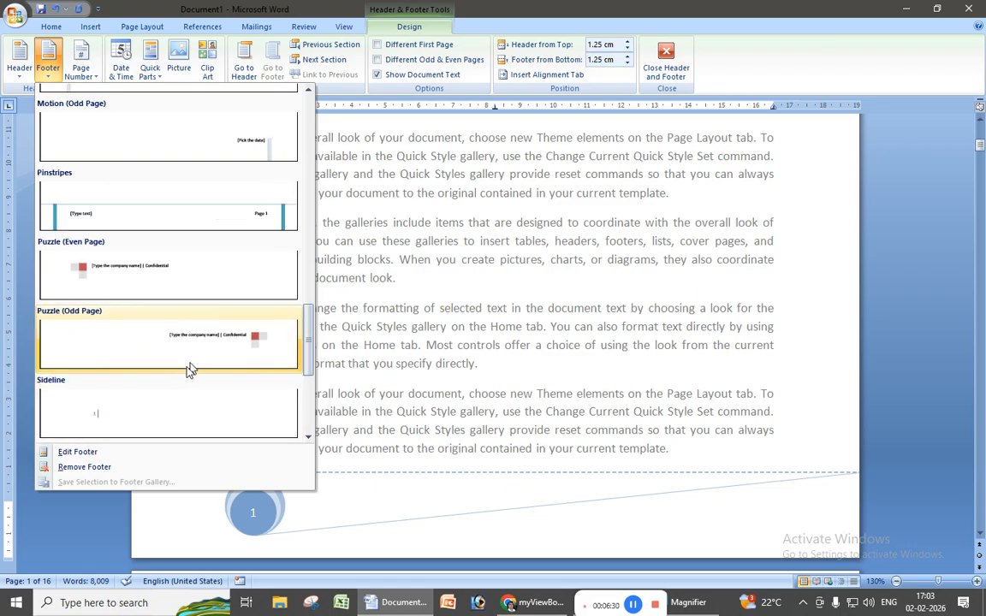
scroll(177, 376, down, 3)
click(129, 351)
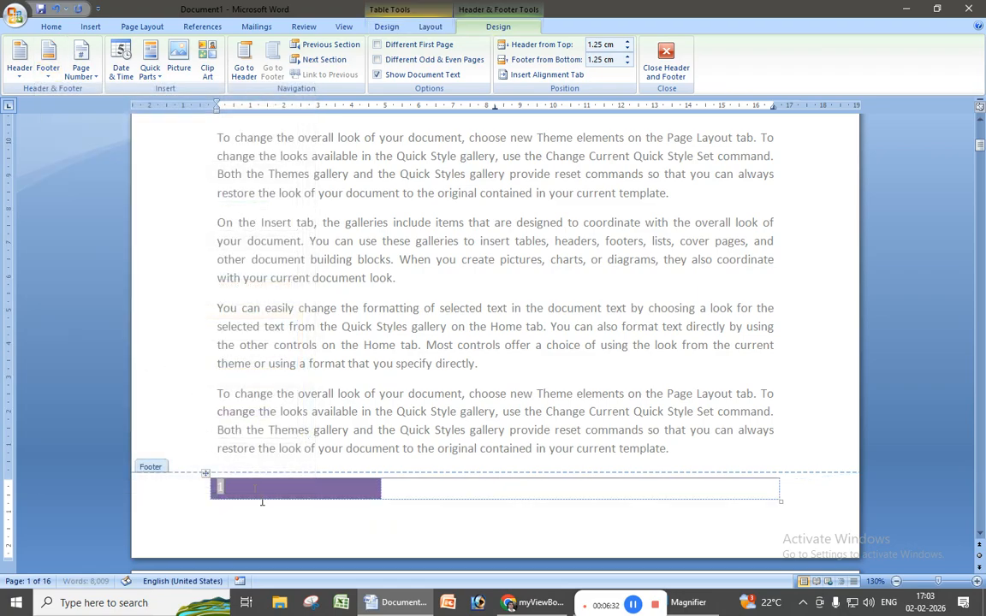
Enter "Computer Application" in the footer cell beside the page number, and check the finished footer across the pages
click(389, 487)
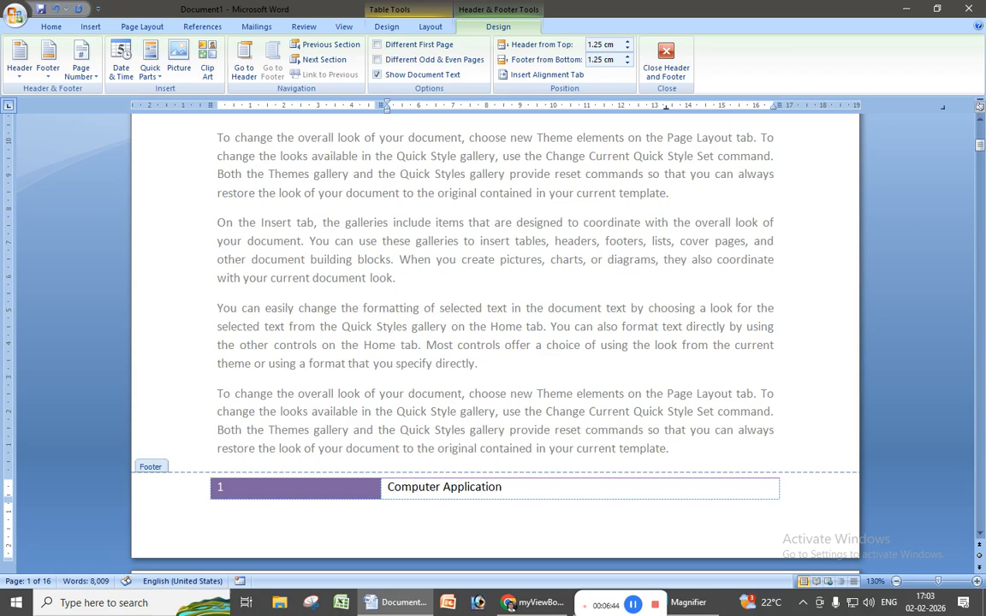
click(665, 60)
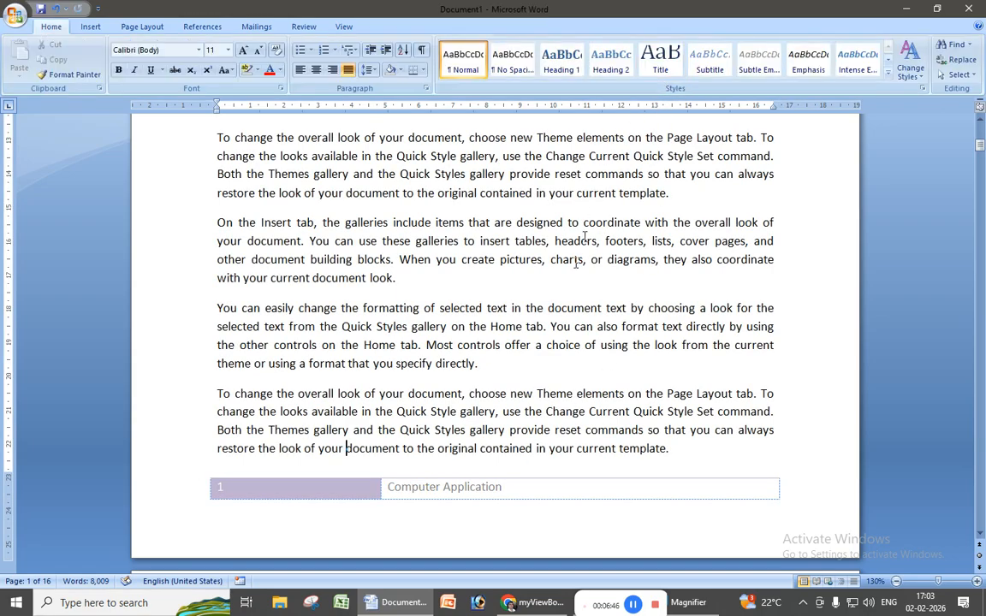
scroll(566, 313, down, 20)
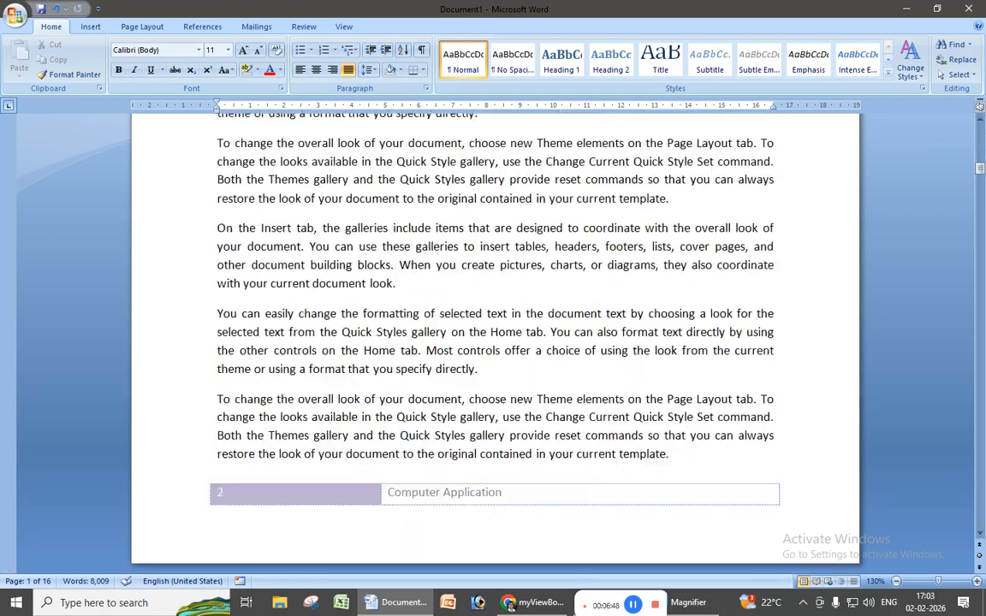
scroll(550, 330, down, 3)
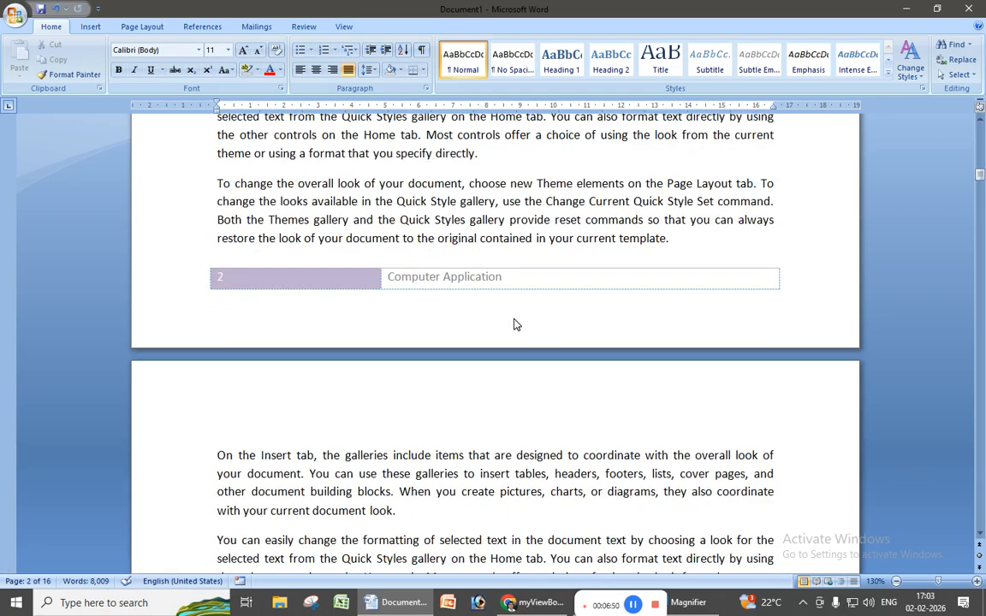
scroll(515, 323, up, 15)
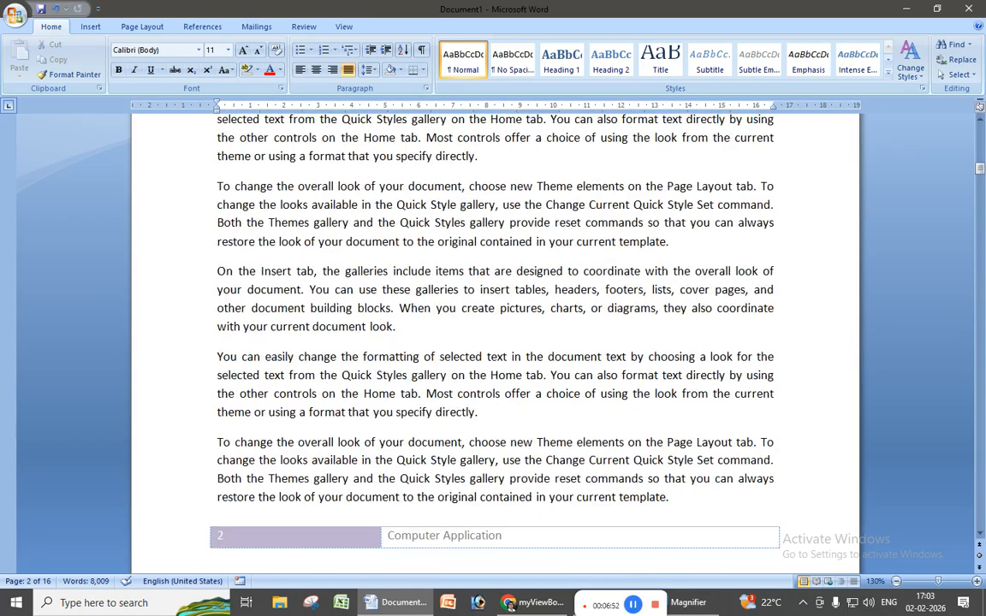
scroll(495, 342, up, 2)
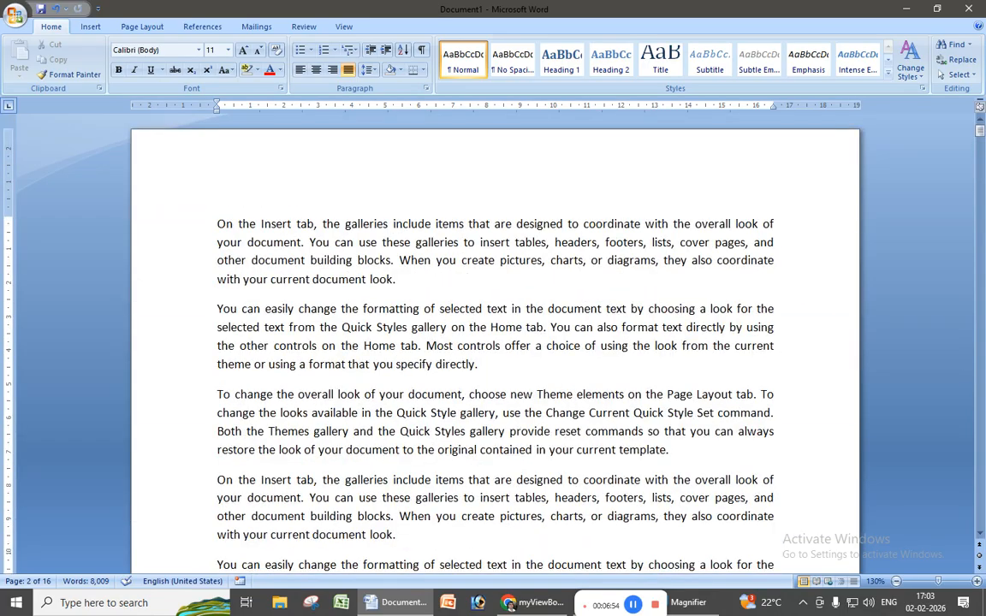
Remove the footer from the document and return to the body text
scroll(501, 370, down, 15)
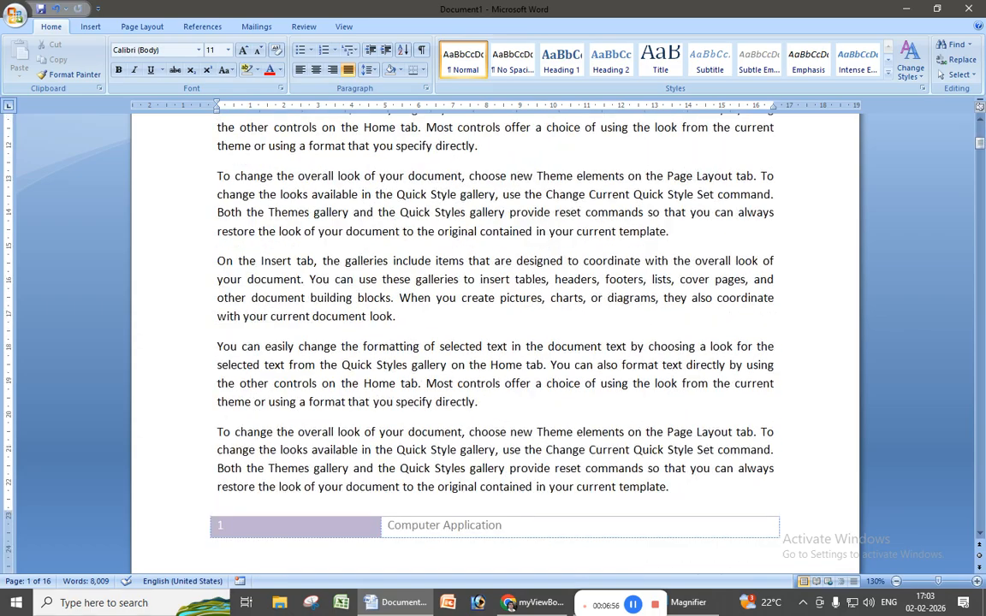
double_click(505, 364)
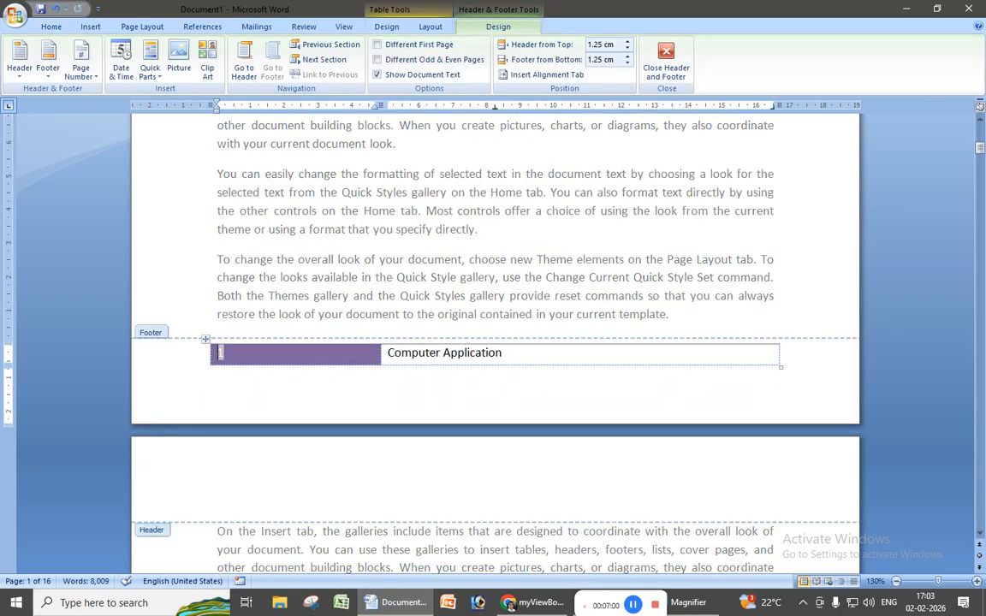
click(504, 354)
click(48, 82)
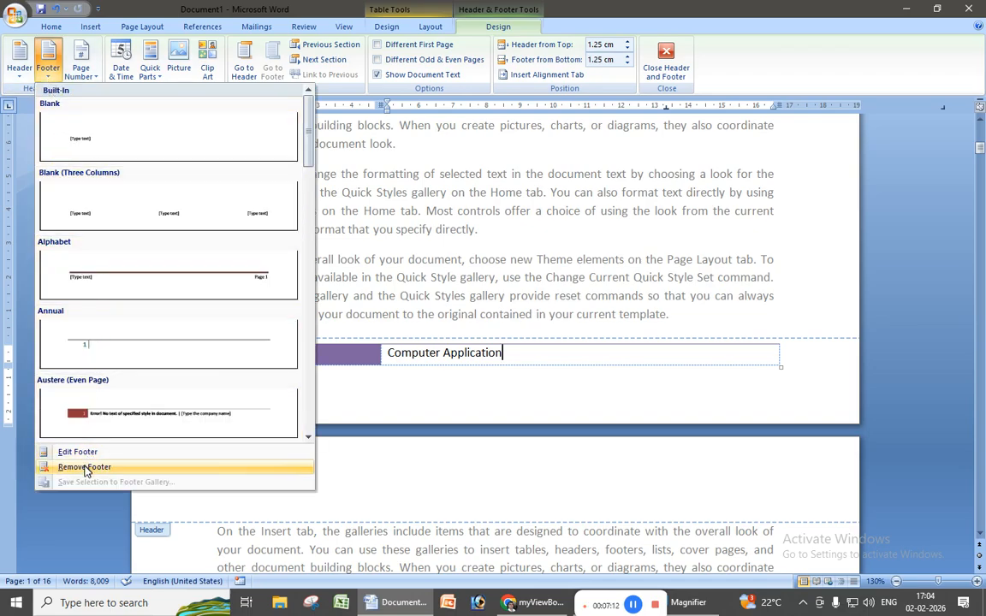
click(469, 243)
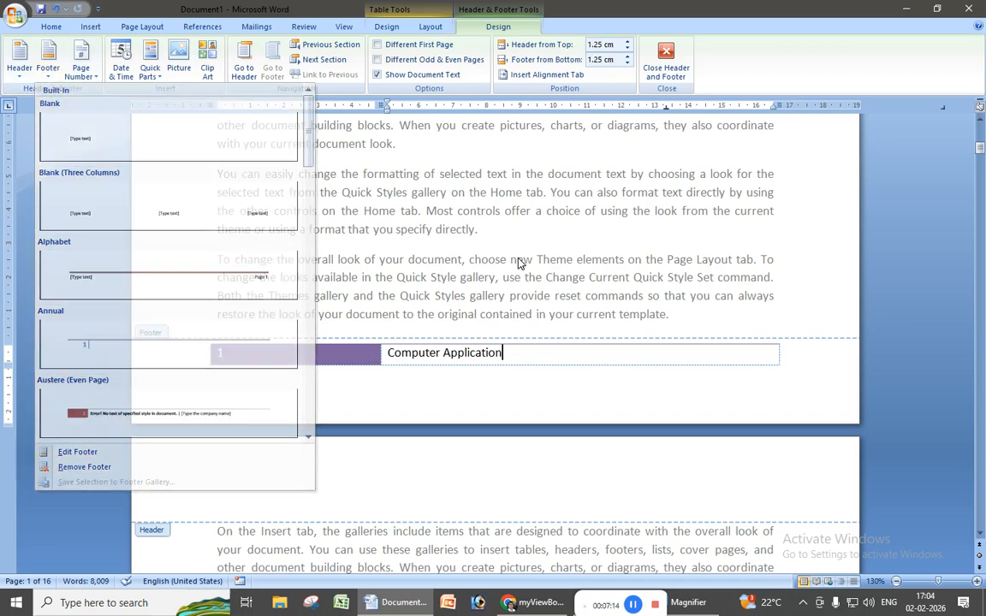
click(88, 26)
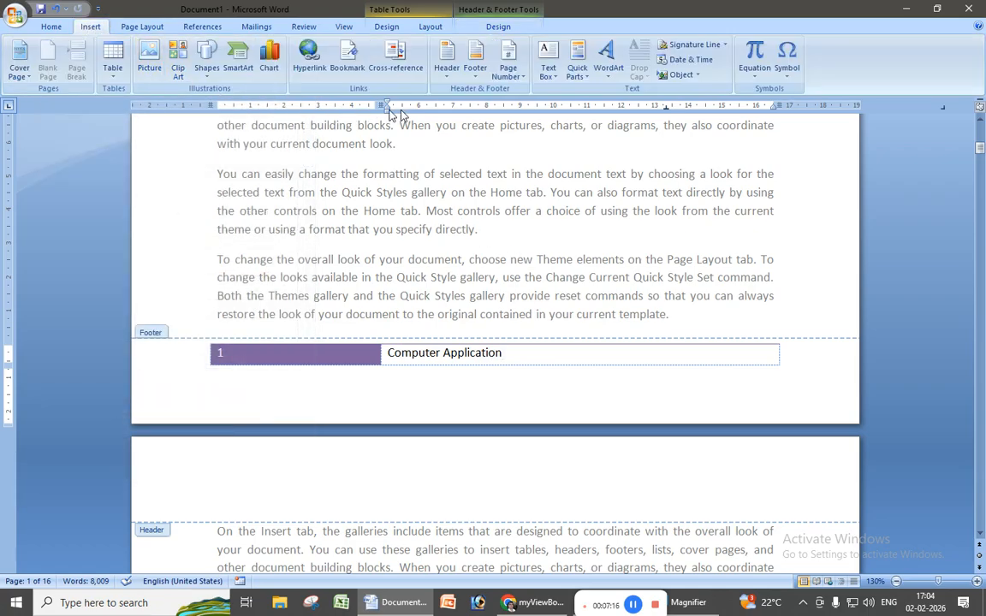
click(475, 71)
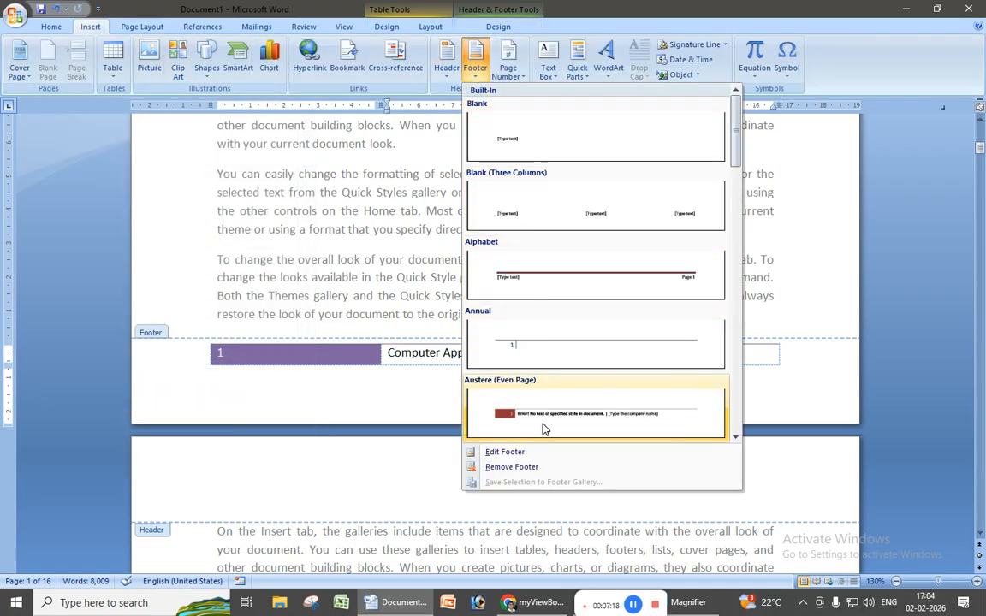
click(514, 469)
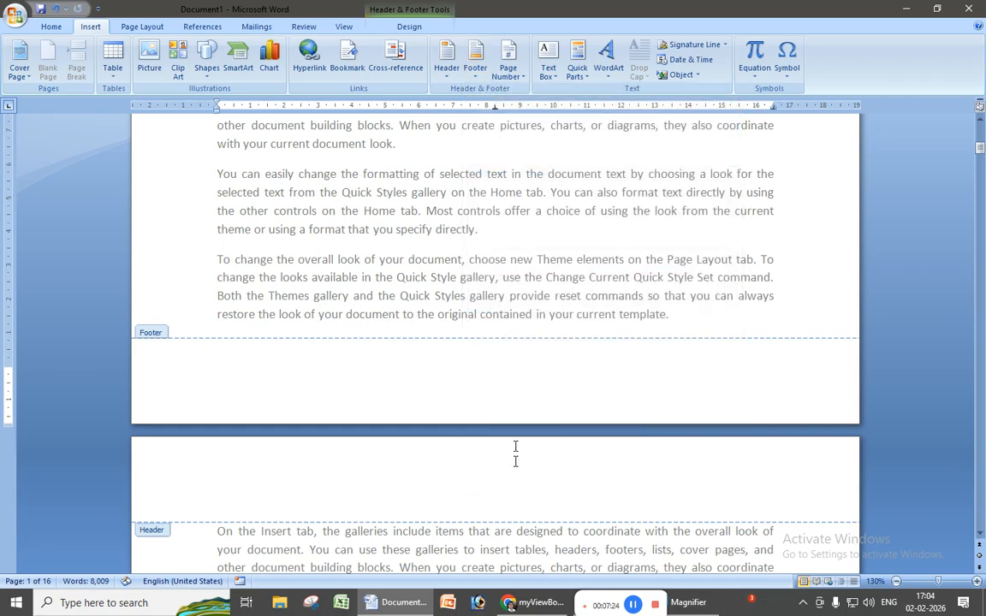
double_click(544, 284)
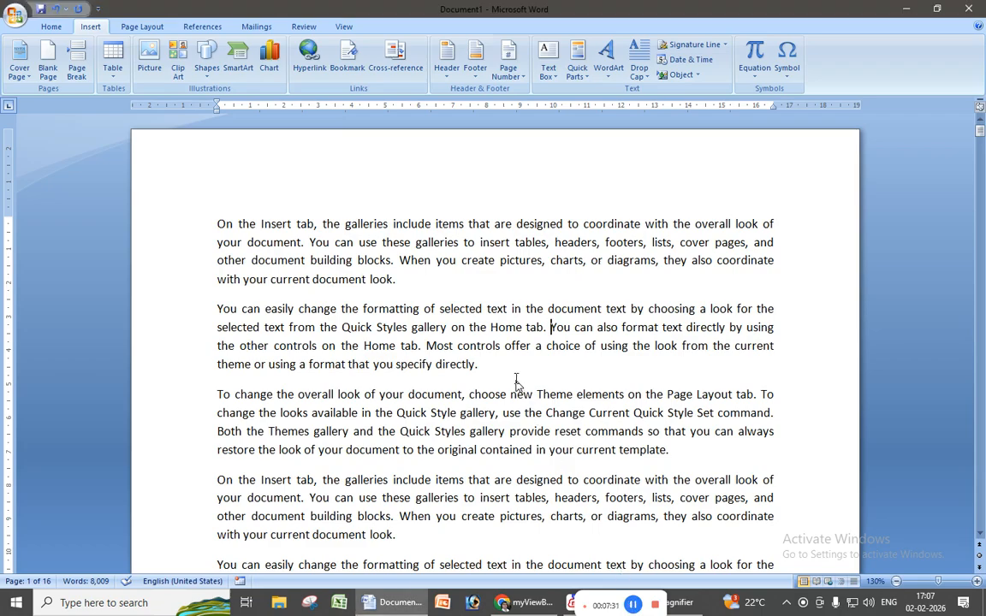
click(511, 75)
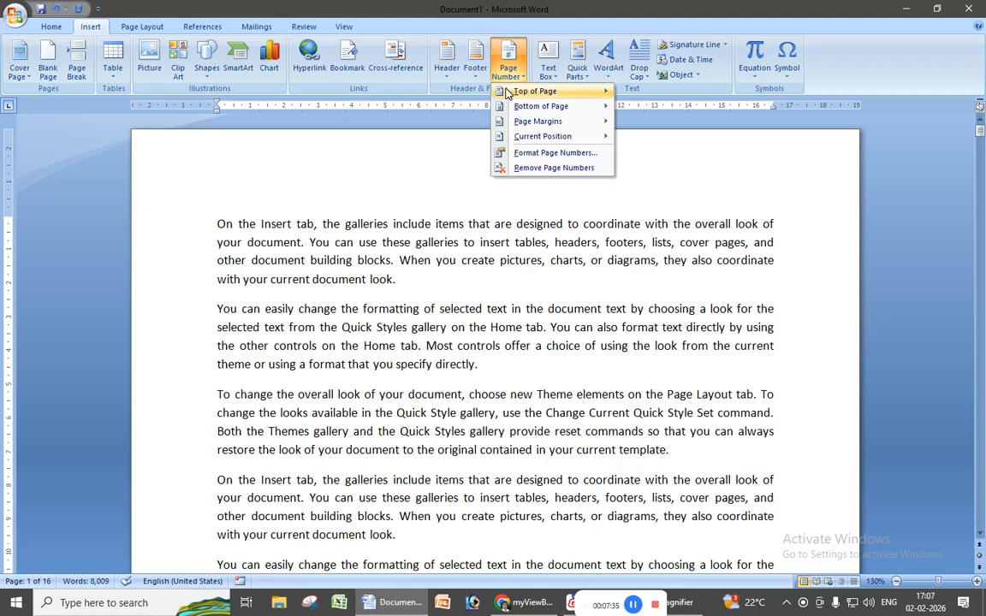
mouse_move(508, 90)
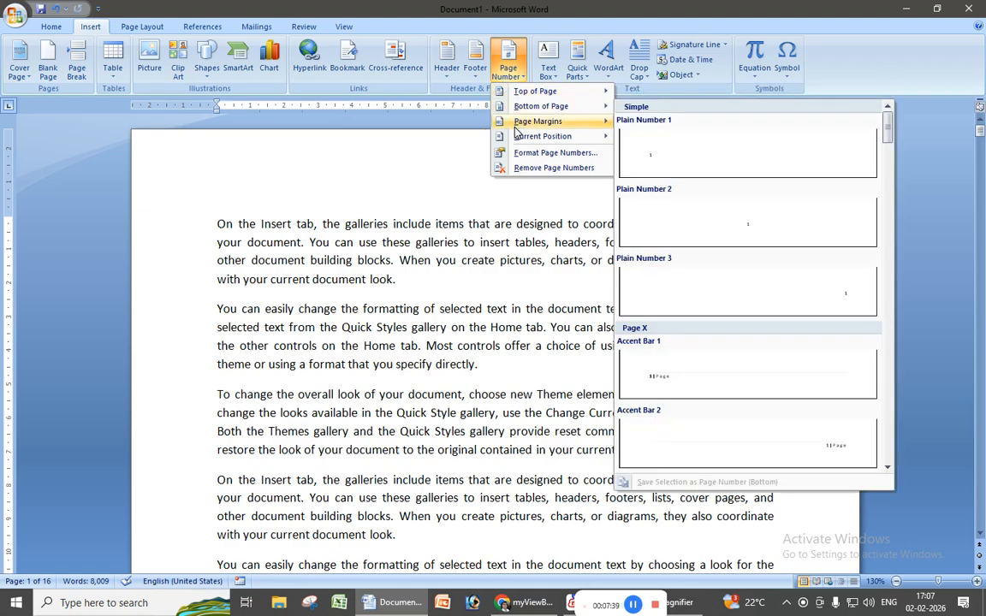
mouse_move(516, 130)
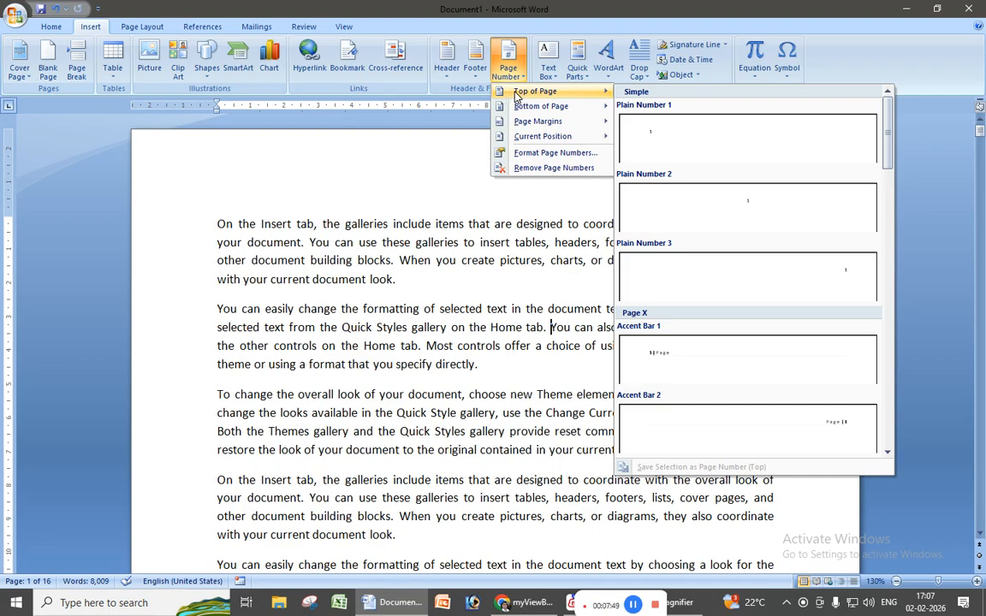
click(484, 252)
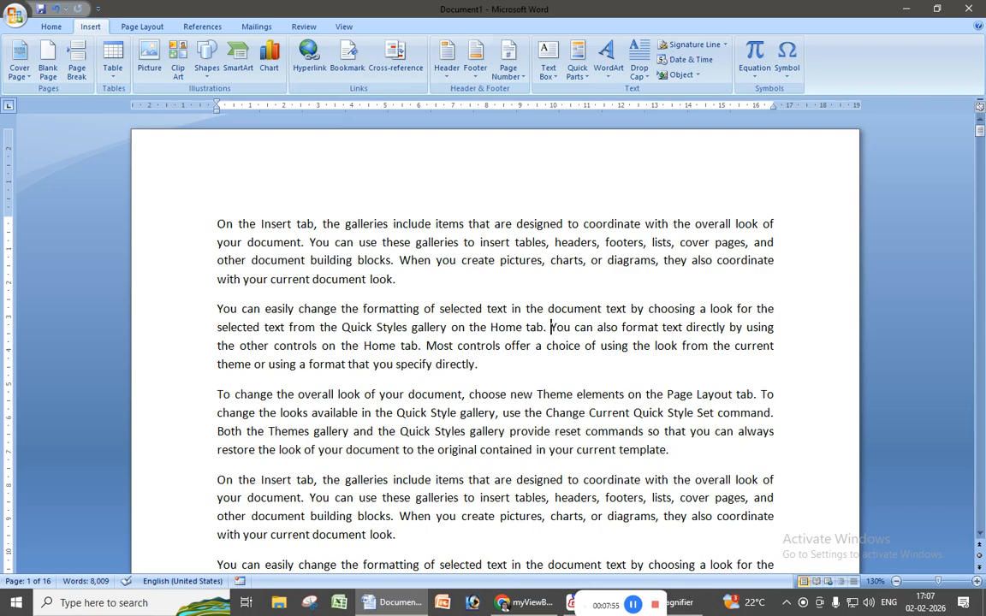
Insert a Plain Number 1 page number at the top of the pages, close the header, and check the numbering across the pages
click(510, 75)
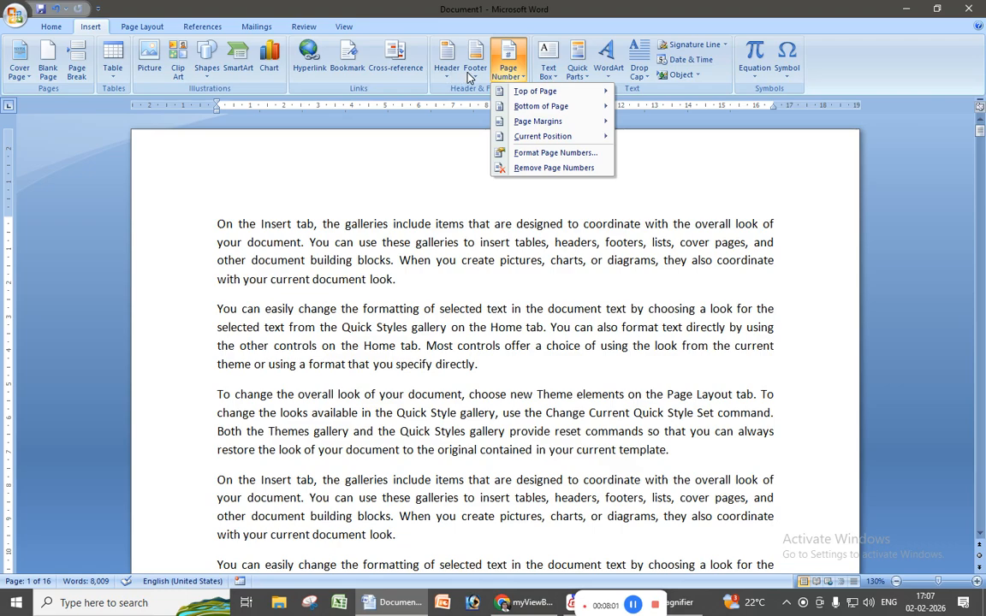
mouse_move(535, 91)
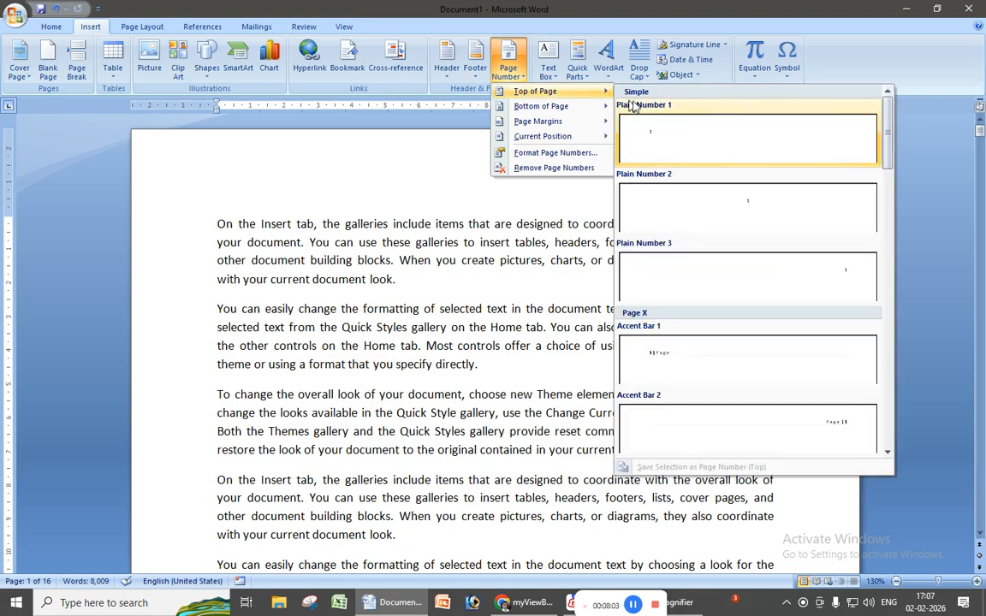
click(669, 148)
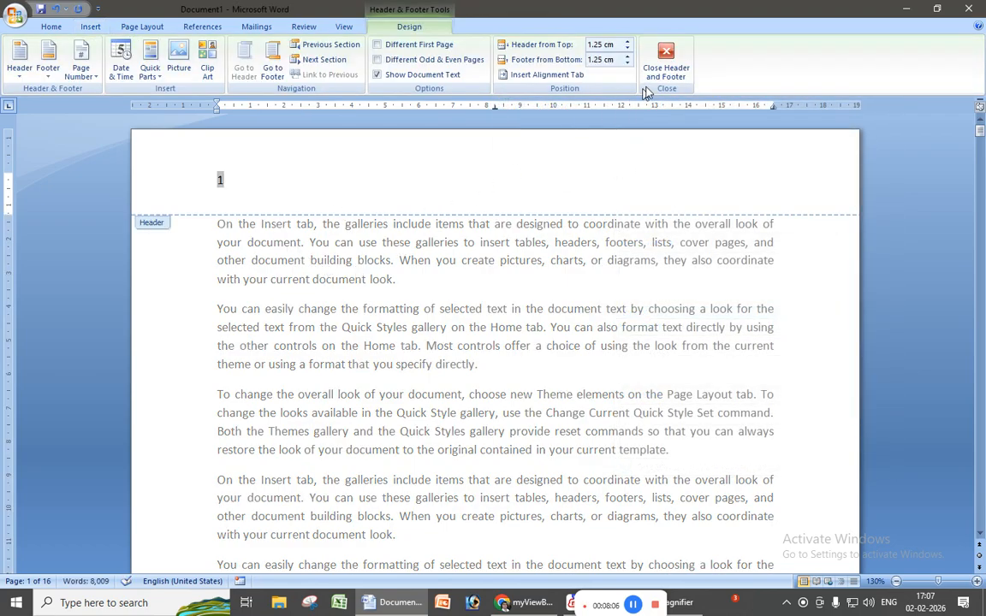
click(666, 62)
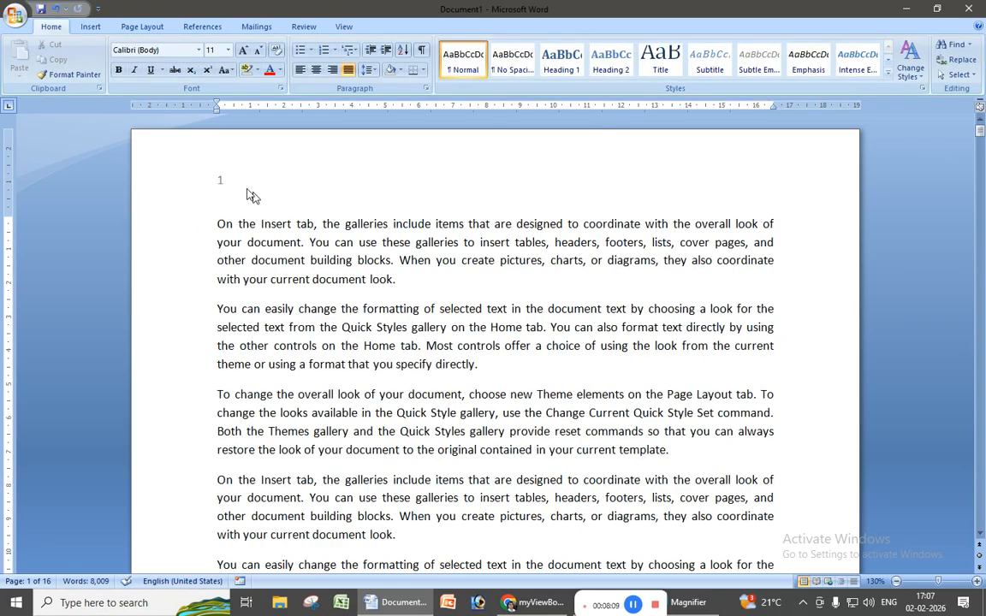
scroll(272, 287, down, 16)
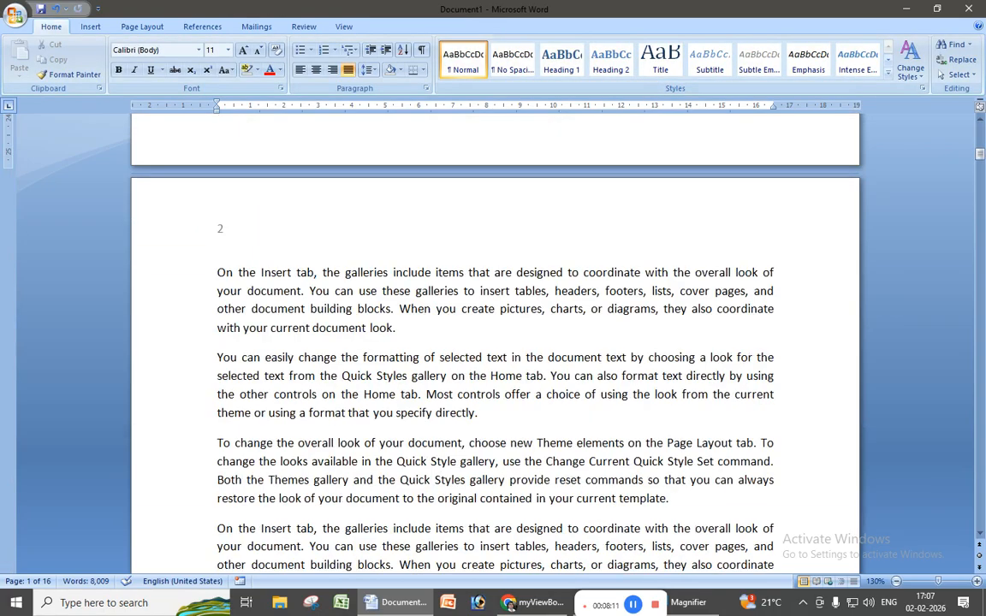
scroll(283, 331, down, 14)
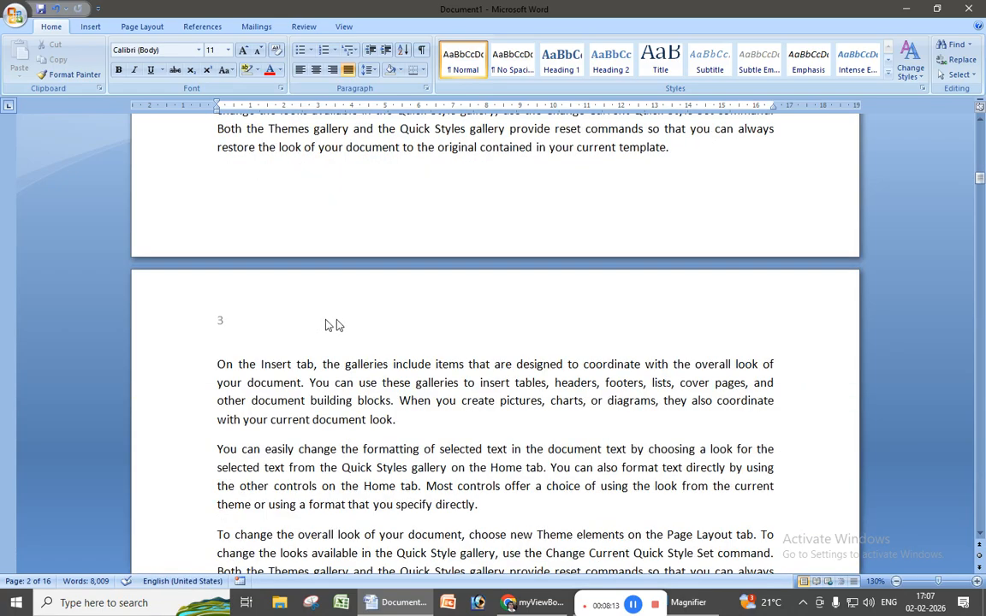
scroll(334, 326, up, 20)
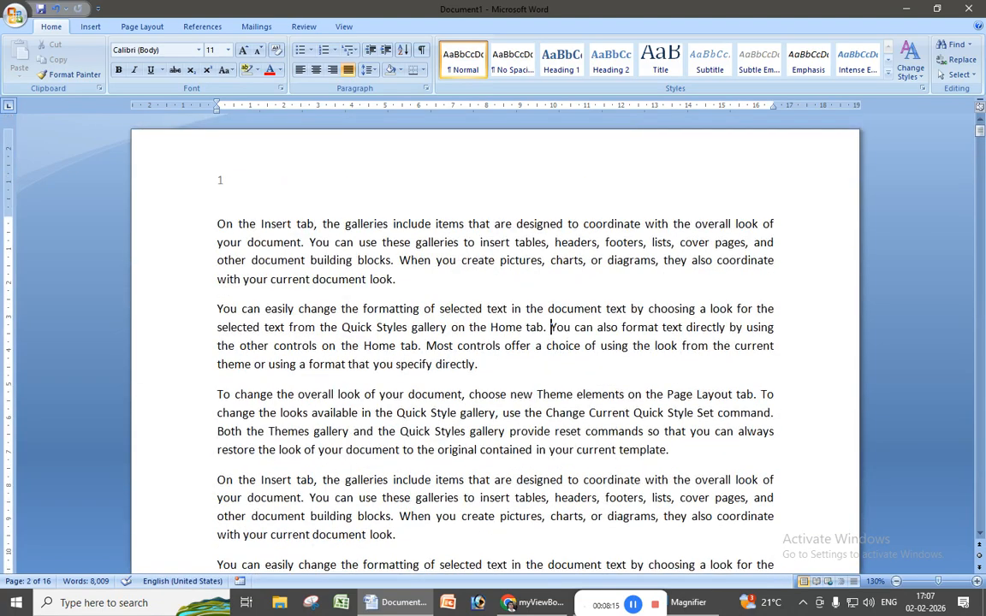
Reopen the first page's header and change the top-of-page number to the Accent Bar 1 design
double_click(335, 182)
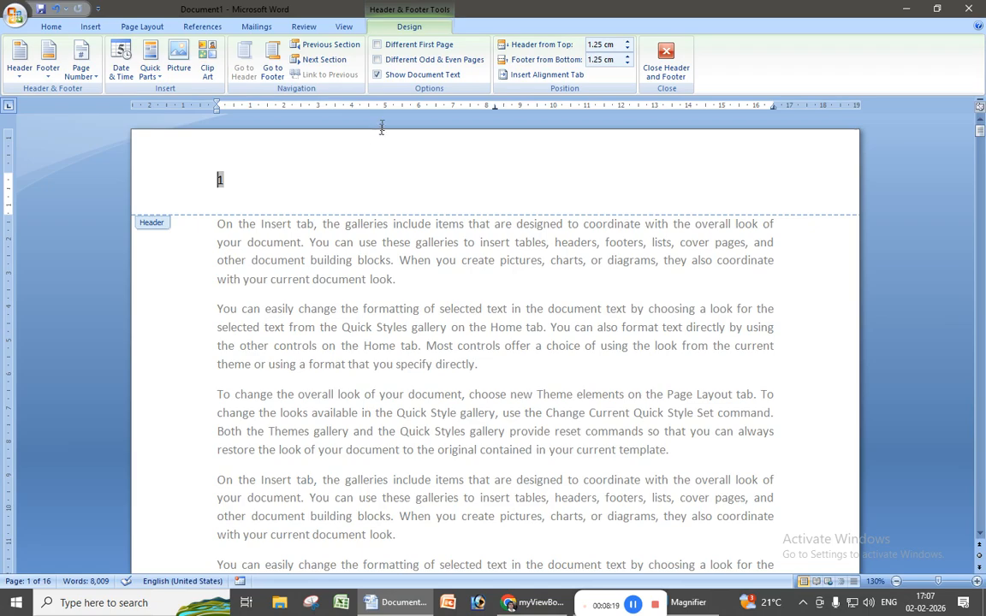
click(81, 65)
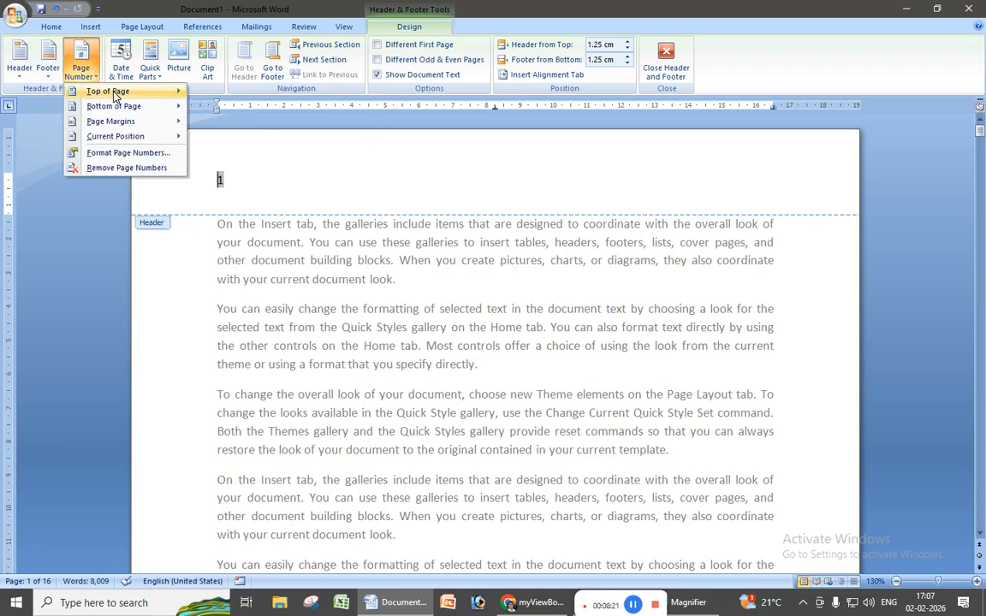
mouse_move(116, 95)
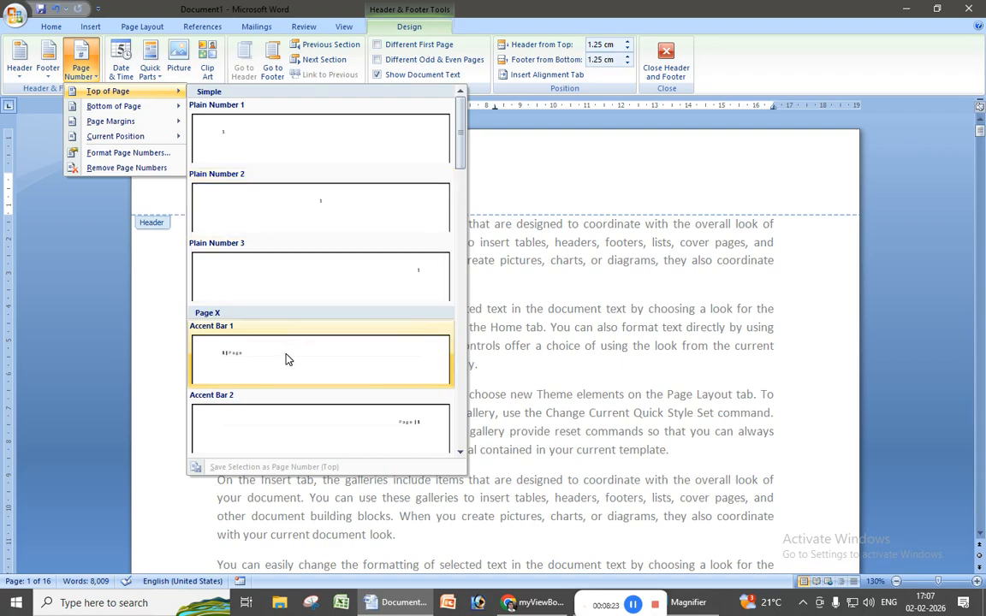
click(288, 360)
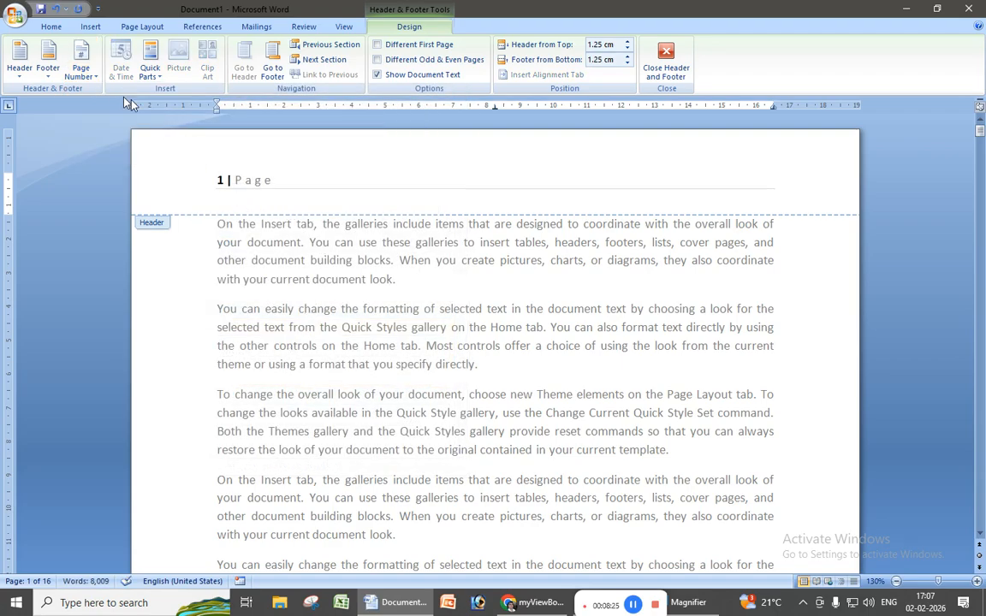
Change the top-of-page number to the Dots design, close the header, and check the result in the document
click(81, 64)
mouse_move(156, 93)
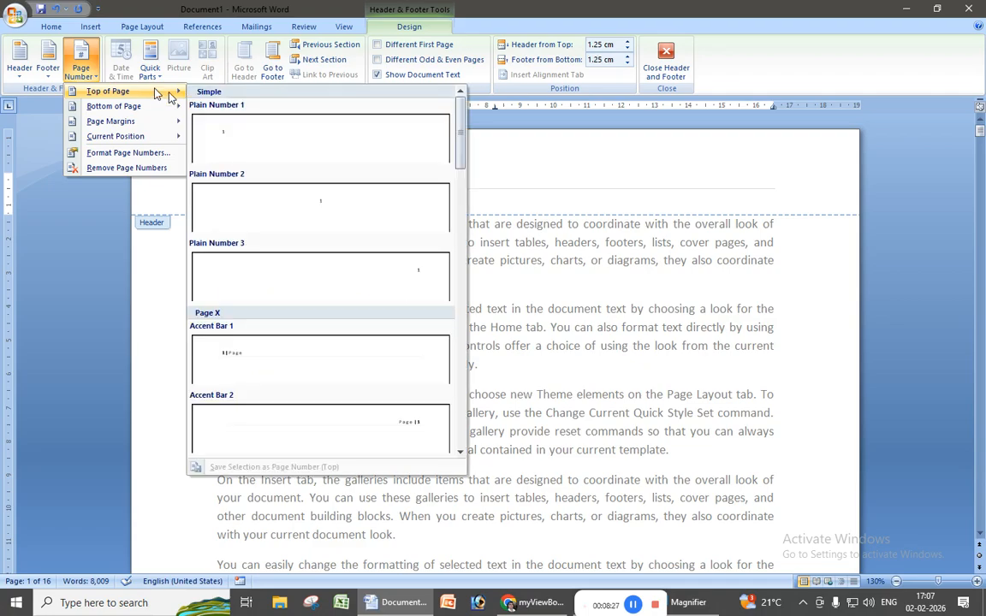
scroll(306, 334, down, 8)
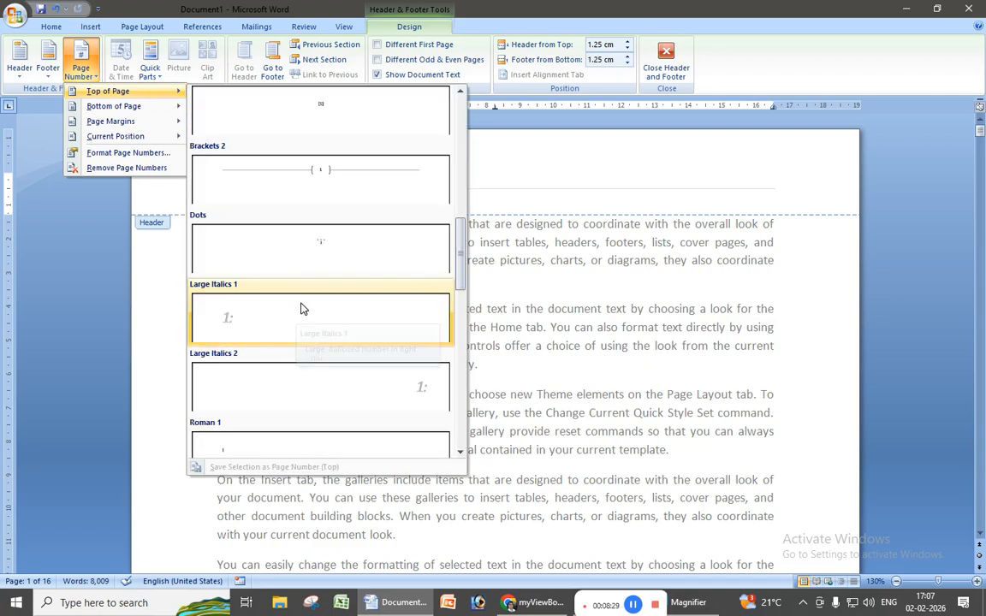
click(336, 268)
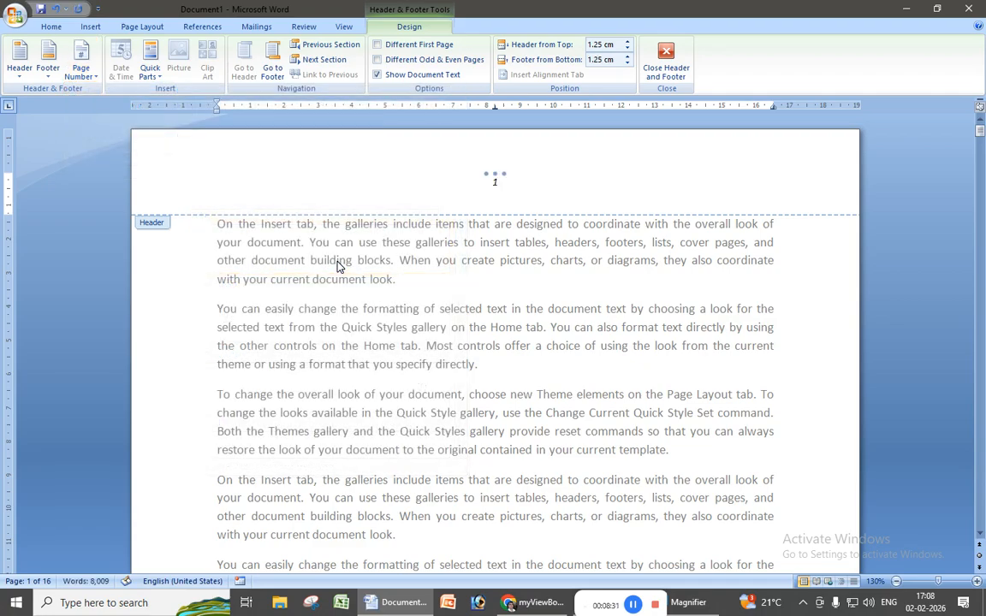
click(666, 62)
scroll(495, 304, down, 20)
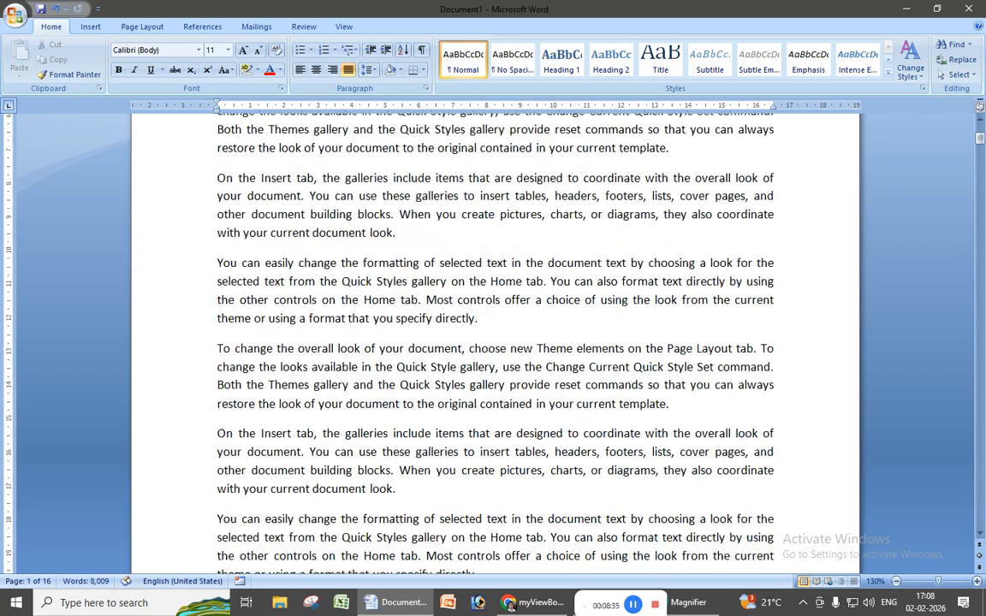
scroll(495, 342, up, 6)
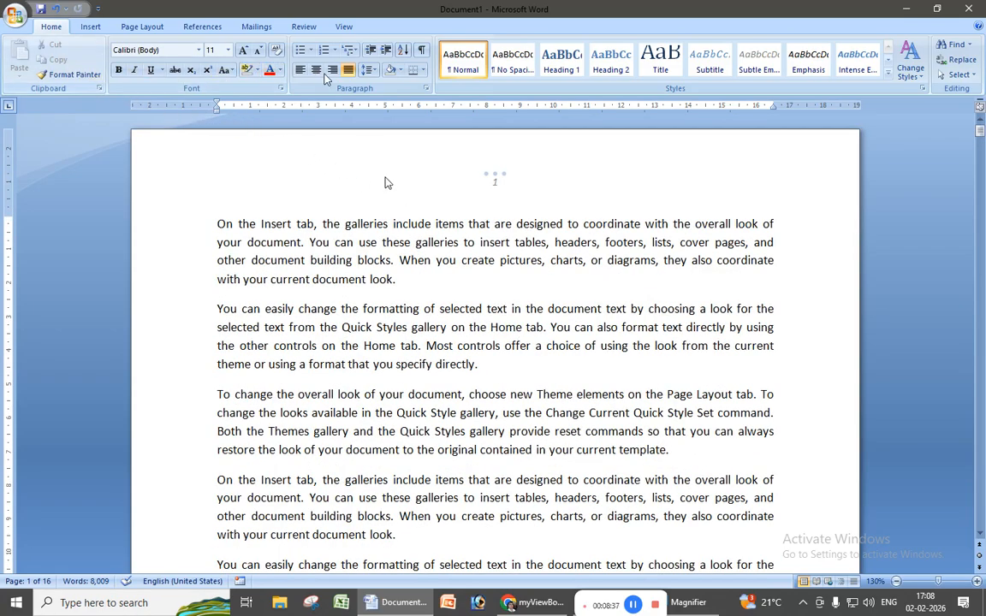
Reopen the first page's header and remove the page numbers from the document
double_click(561, 189)
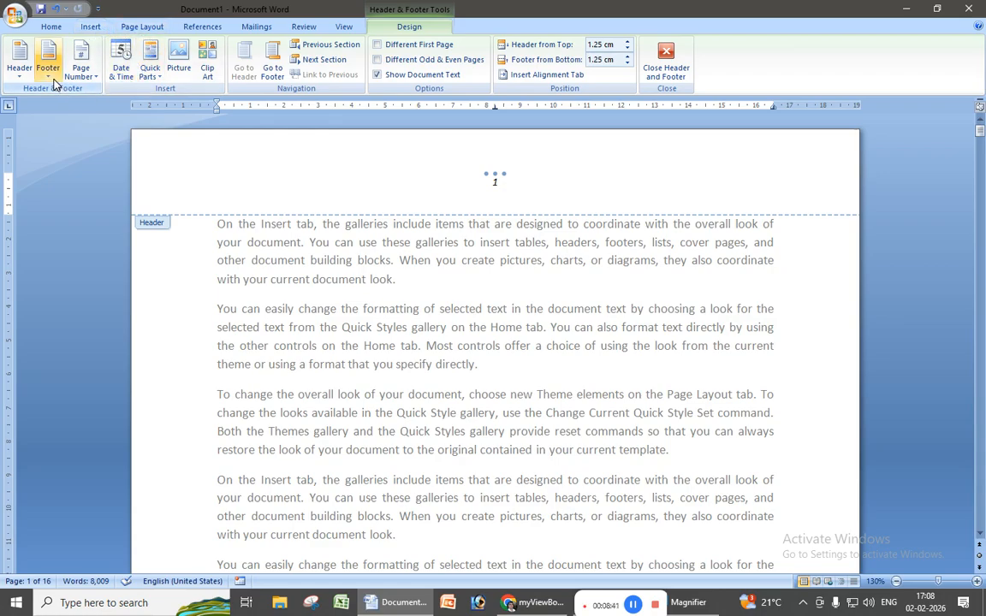
click(83, 76)
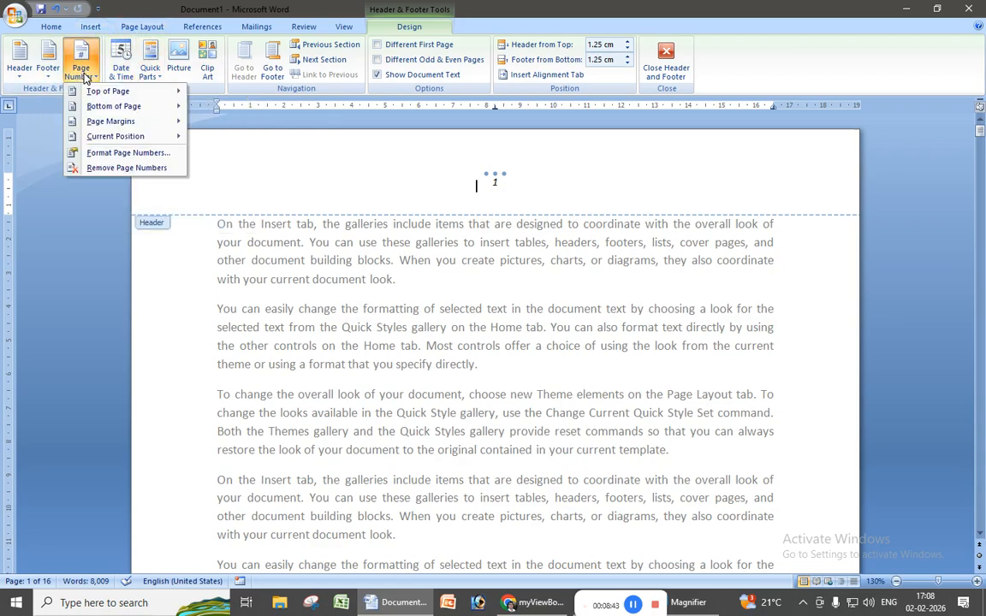
click(629, 604)
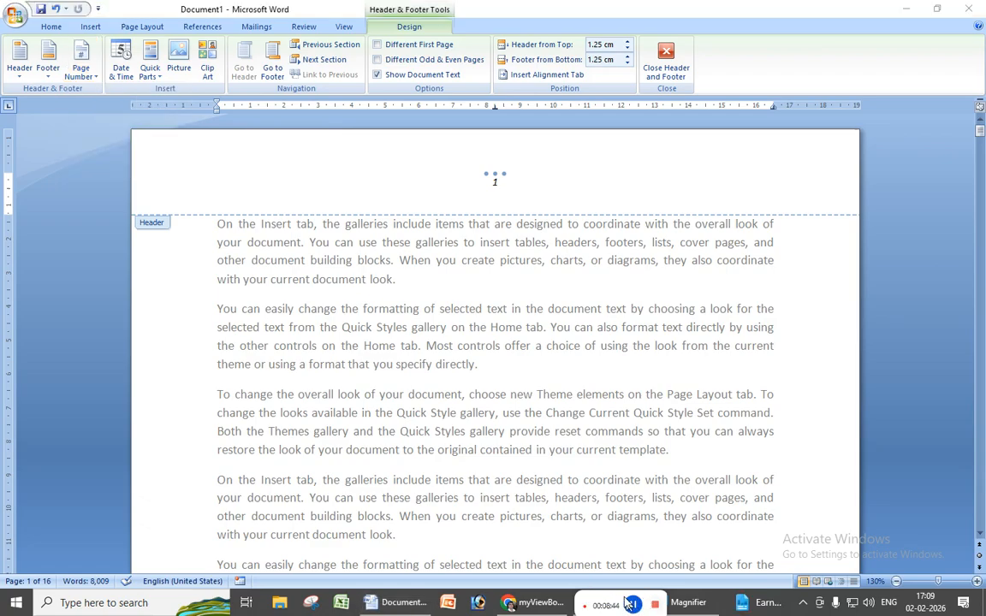
click(489, 392)
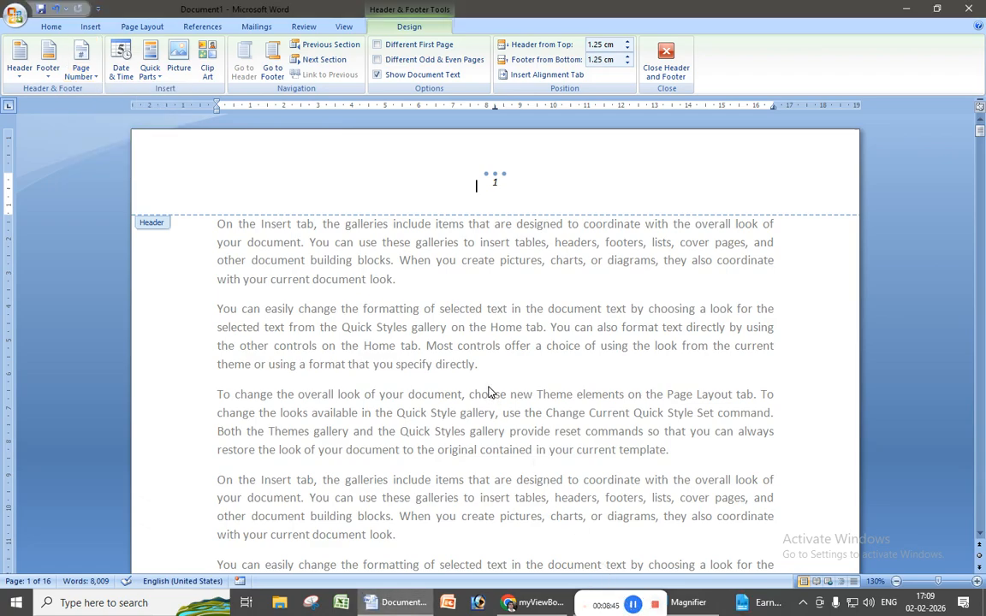
click(86, 79)
mouse_move(131, 110)
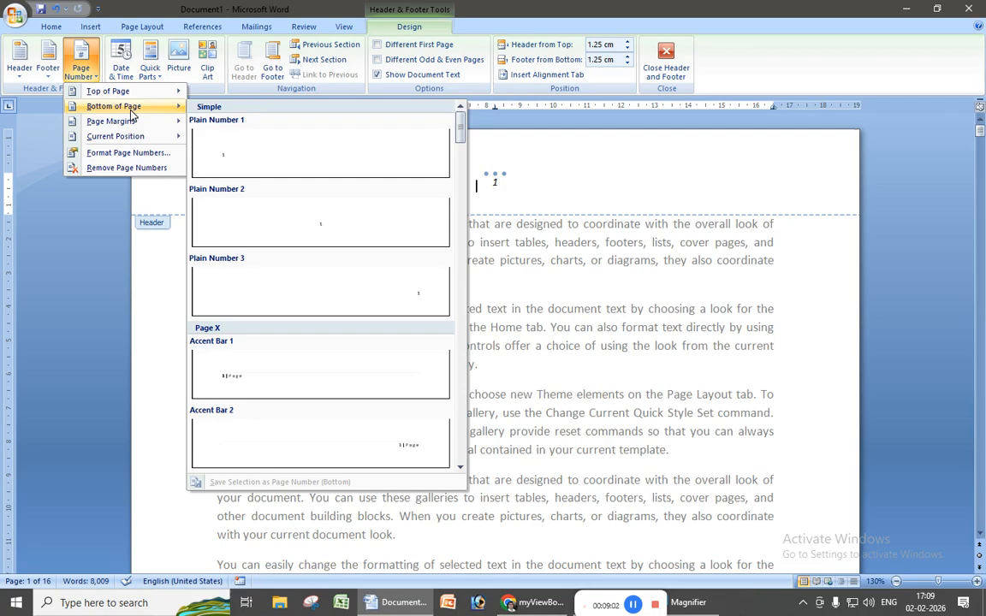
click(553, 195)
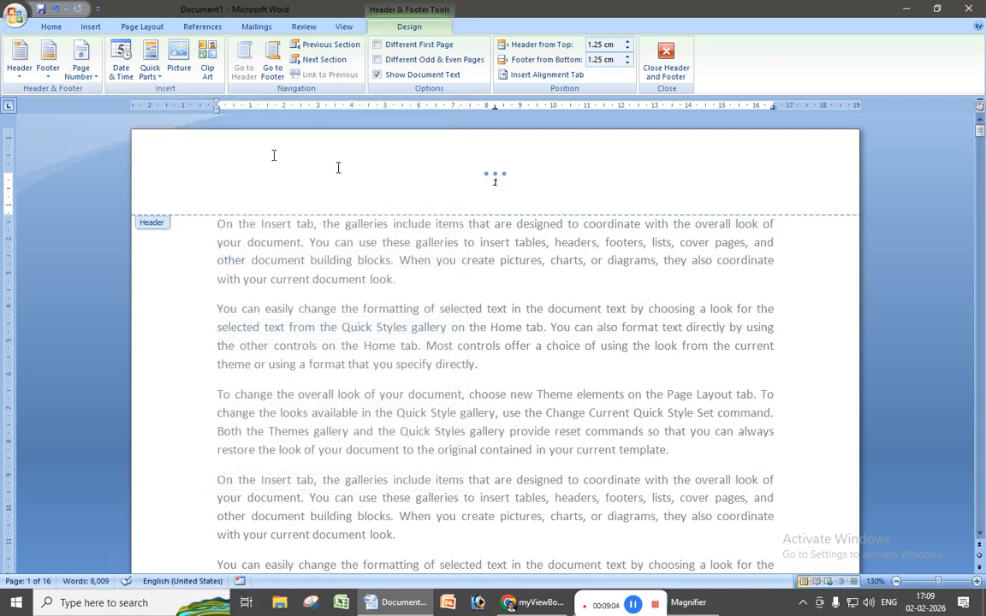
click(80, 75)
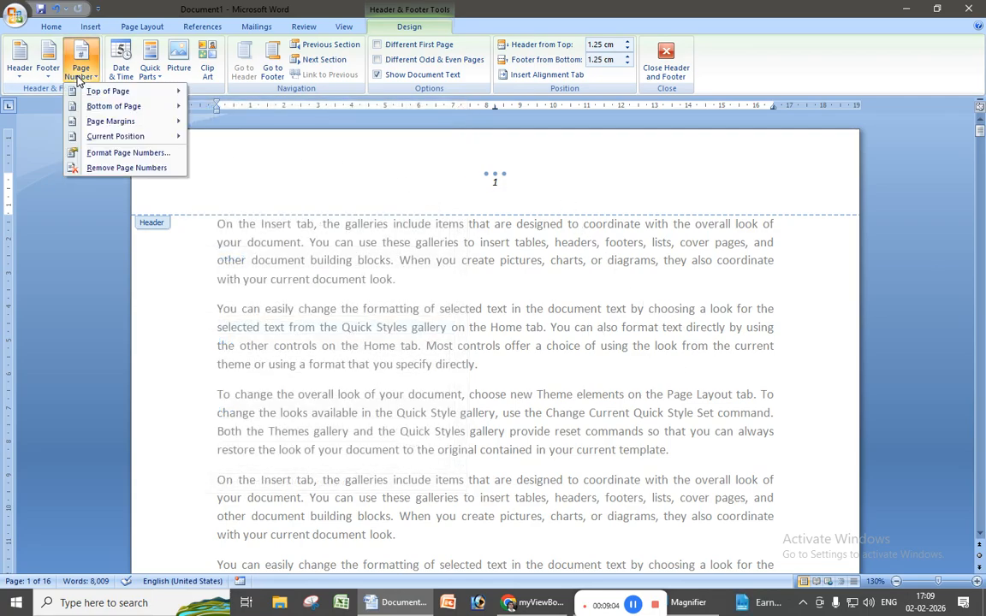
click(101, 169)
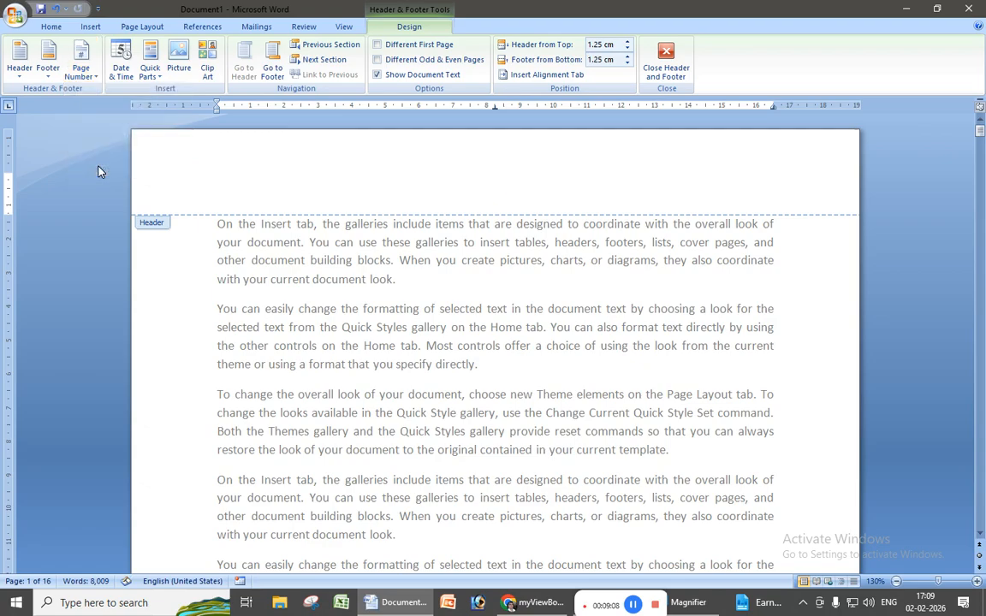
click(91, 26)
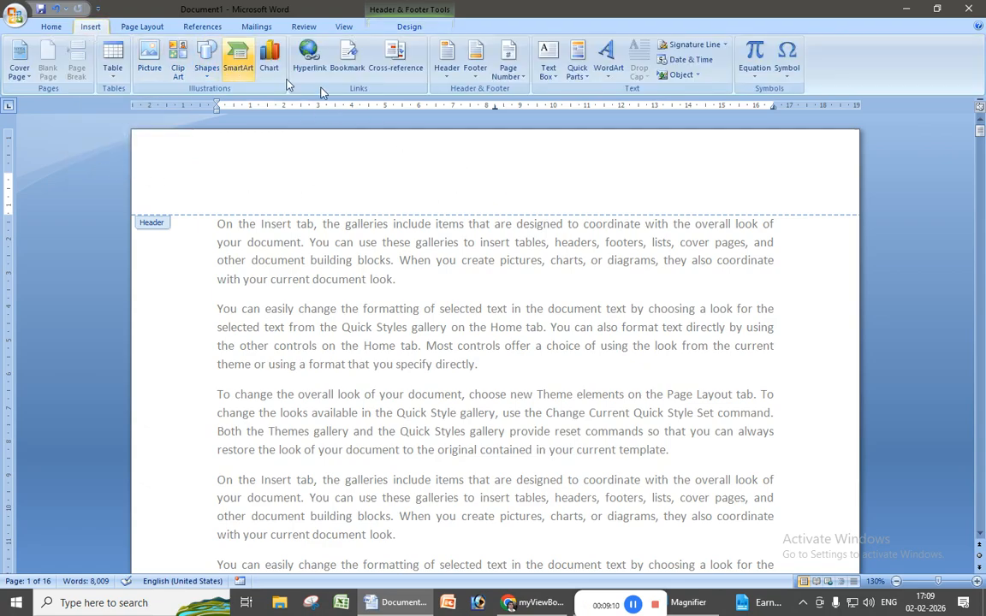
click(508, 66)
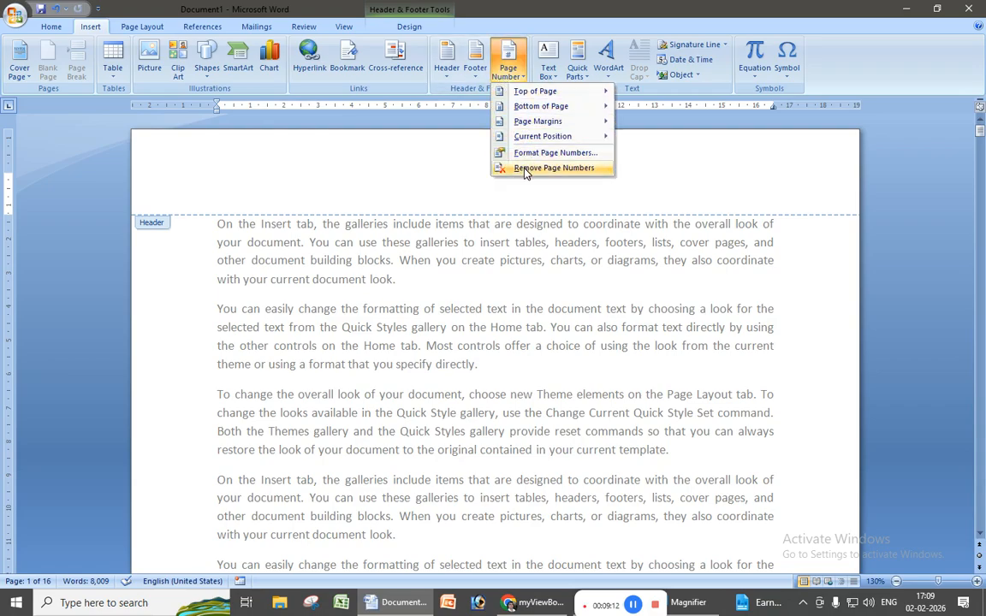
click(553, 168)
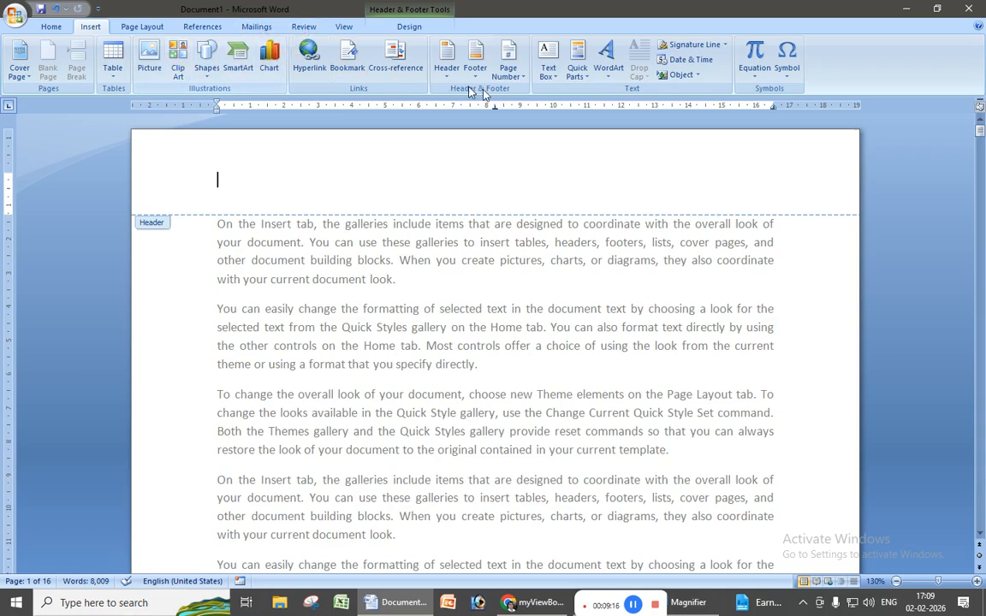
Insert an Accent Bar 4 page number at the bottom of the pages and check it on the following pages
click(508, 67)
mouse_move(604, 113)
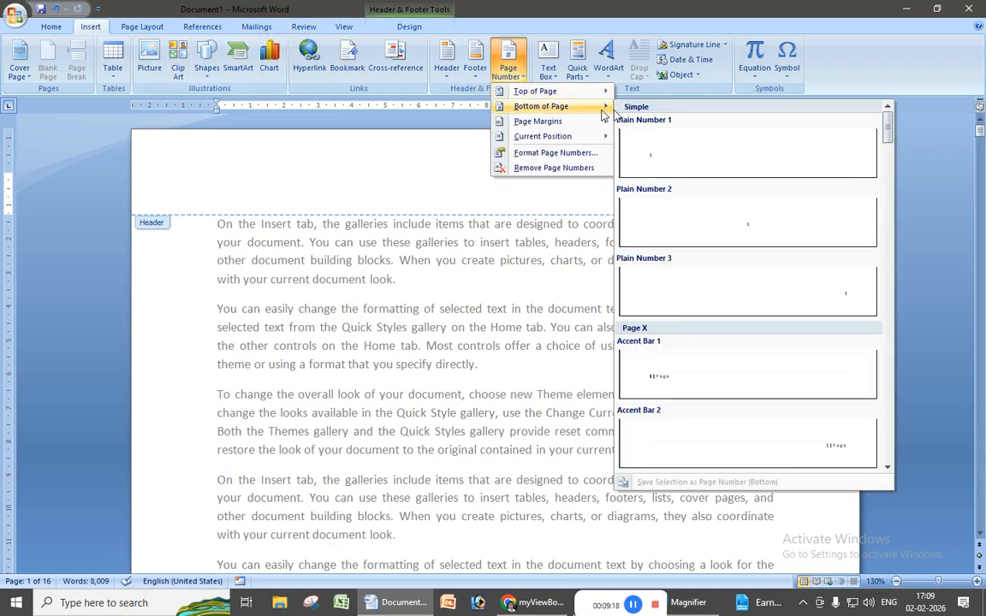
scroll(709, 345, down, 3)
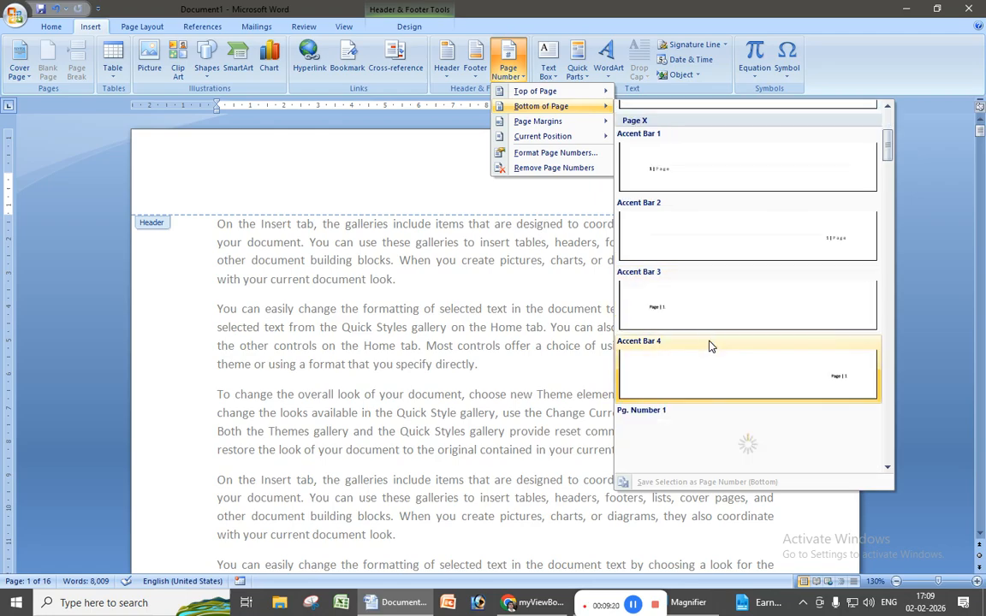
click(742, 381)
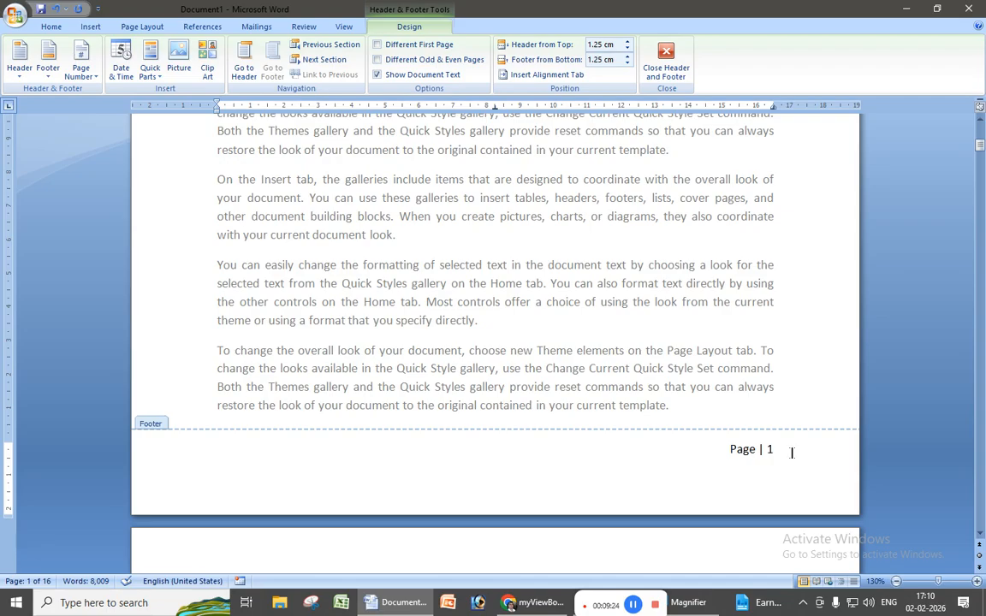
scroll(714, 452, down, 15)
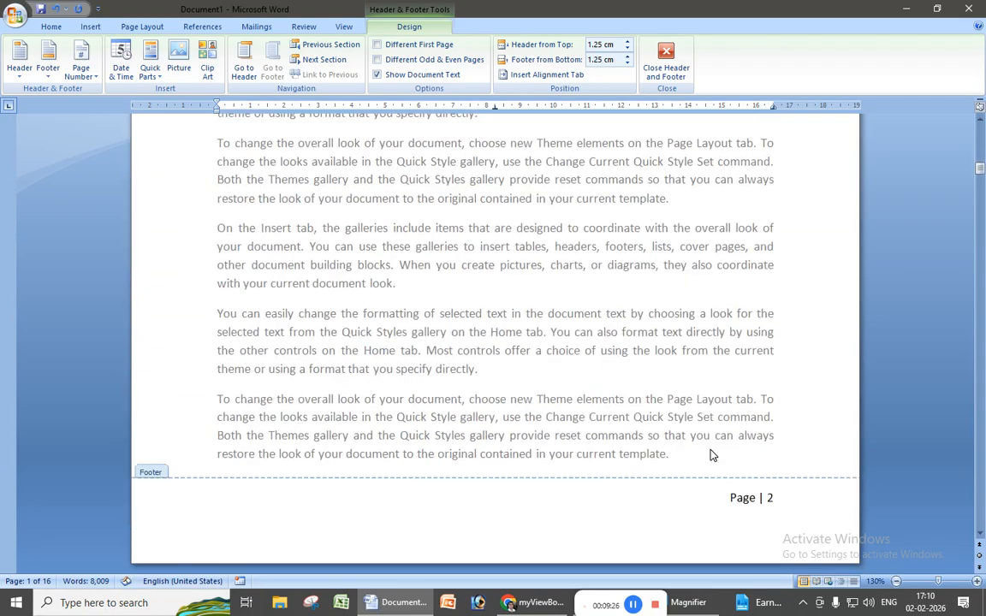
scroll(711, 455, down, 6)
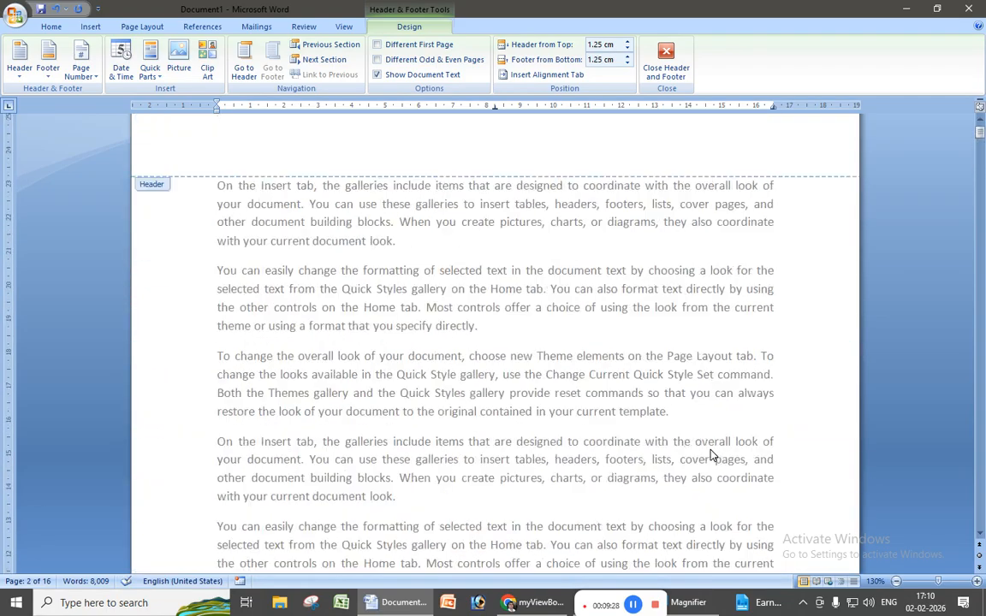
scroll(452, 335, up, 5)
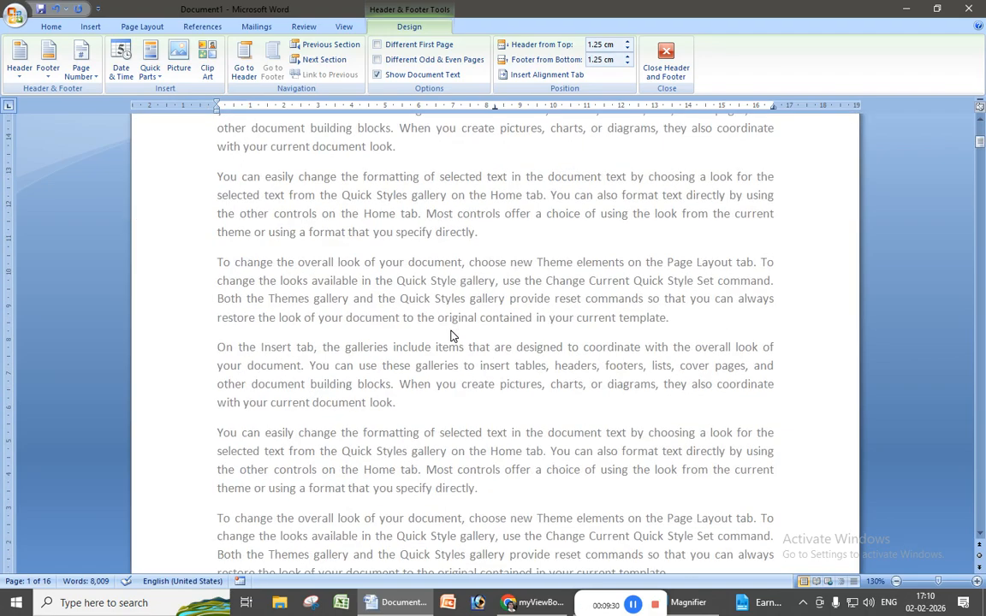
Change the bottom-of-page number to the Bold Numbers 2 design and close the footer
click(81, 70)
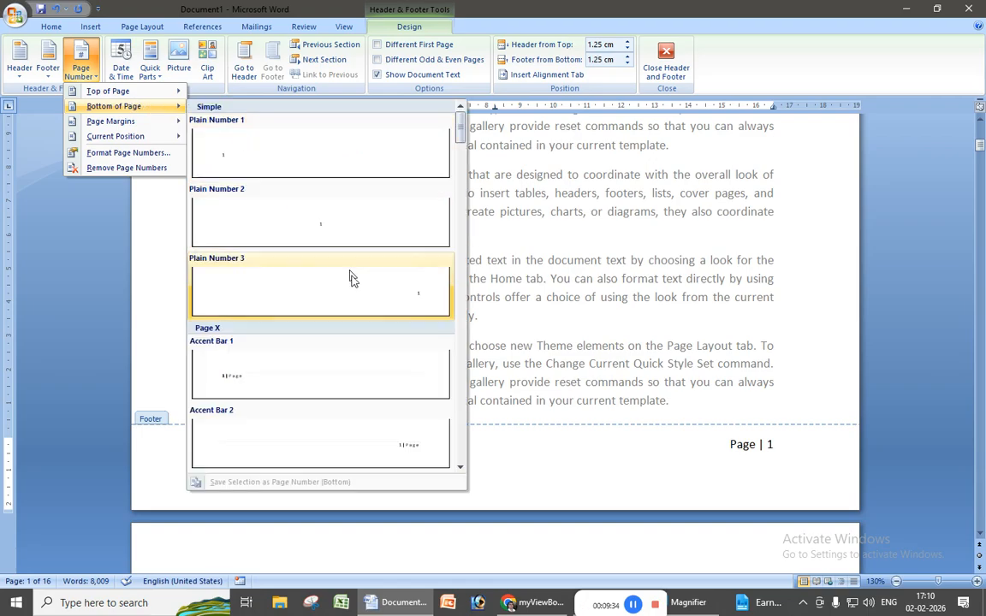
scroll(349, 278, down, 5)
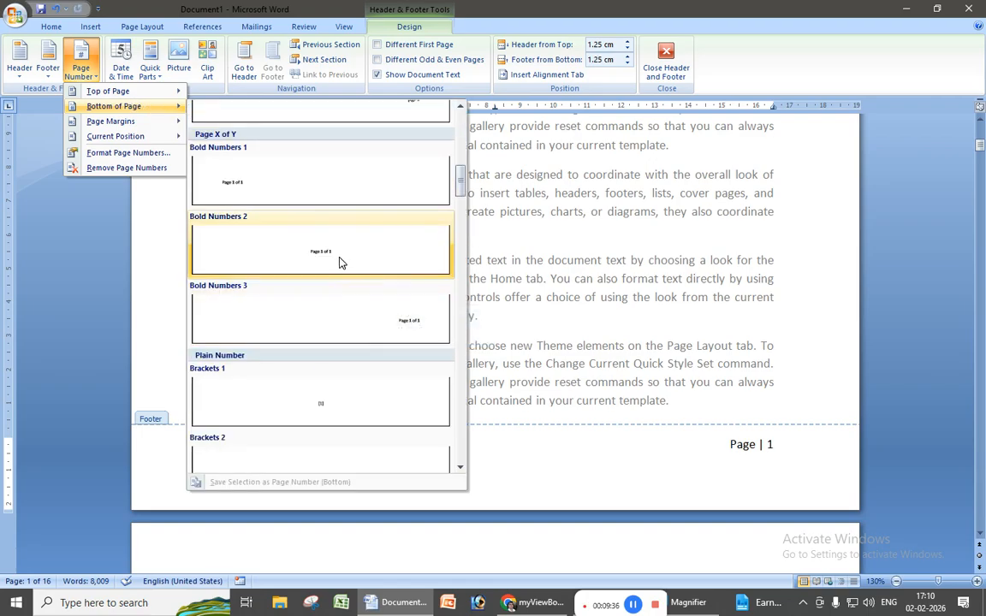
click(339, 257)
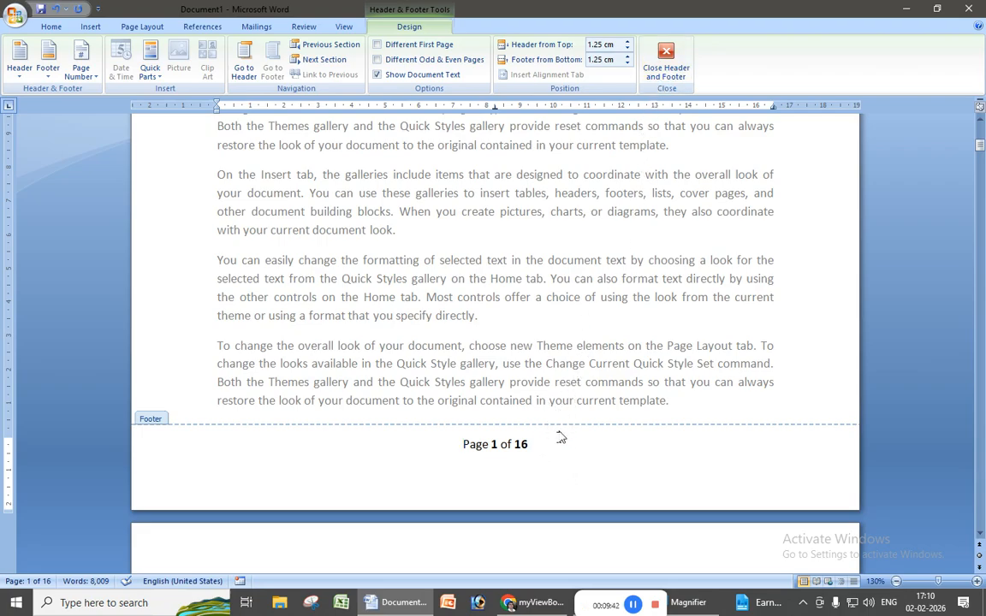
click(666, 64)
Examine the page numbering at the bottom of the first four pages and return to the end of page 1
scroll(579, 346, down, 5)
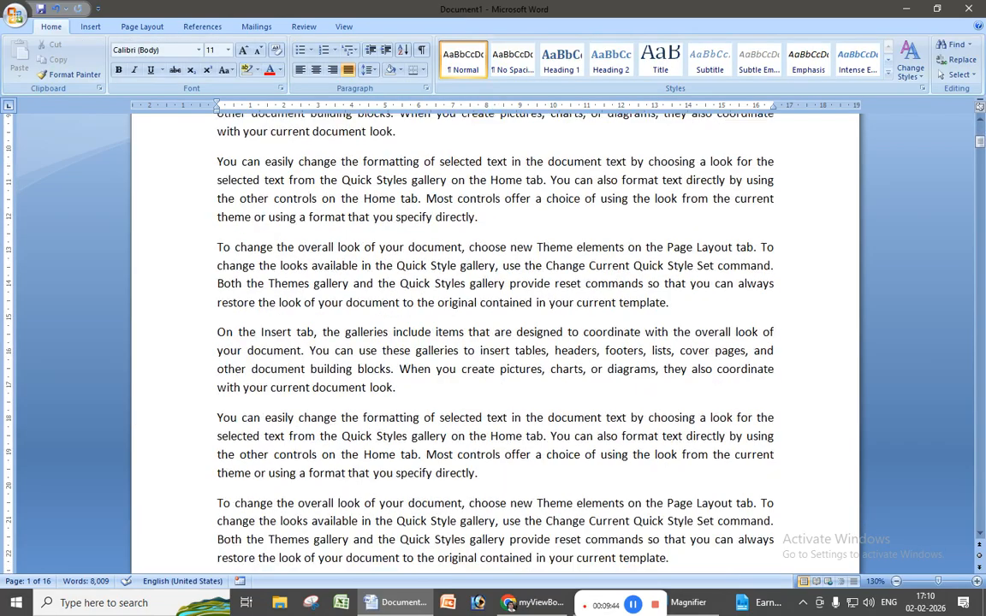
scroll(547, 385, up, 2)
scroll(547, 385, down, 8)
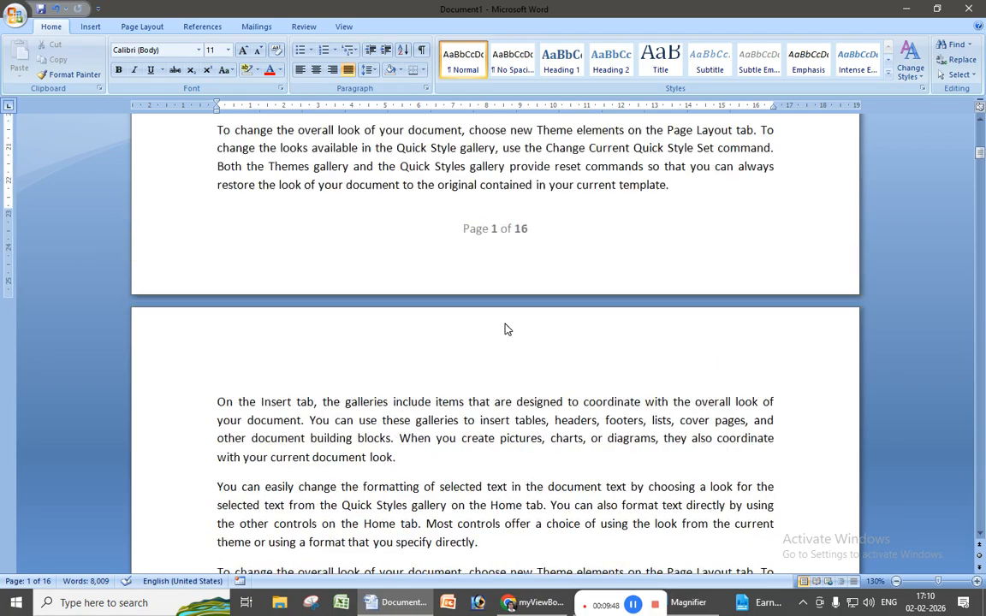
scroll(509, 308, up, 1)
scroll(513, 301, down, 7)
scroll(506, 390, down, 7)
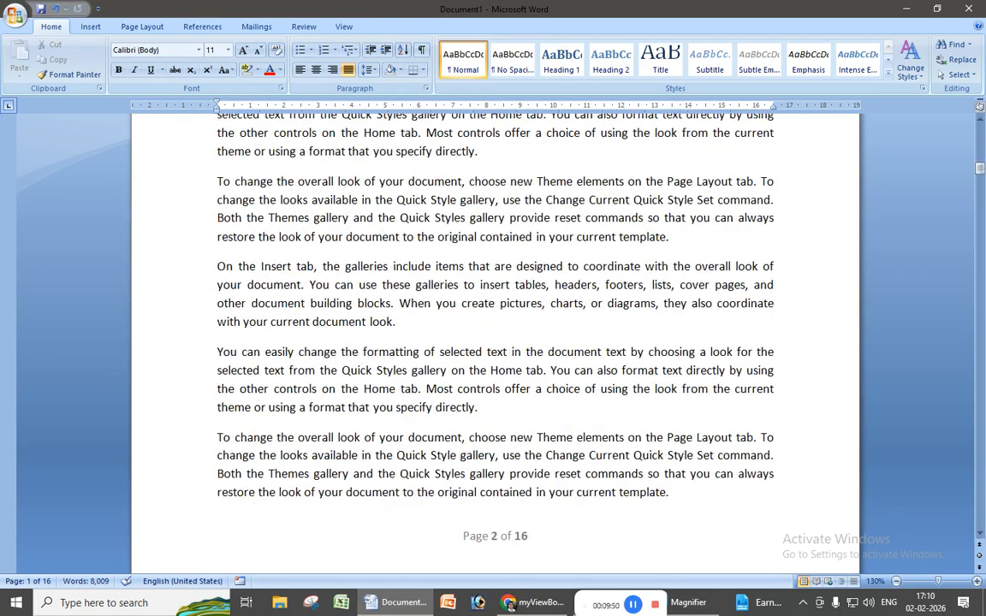
scroll(538, 416, down, 10)
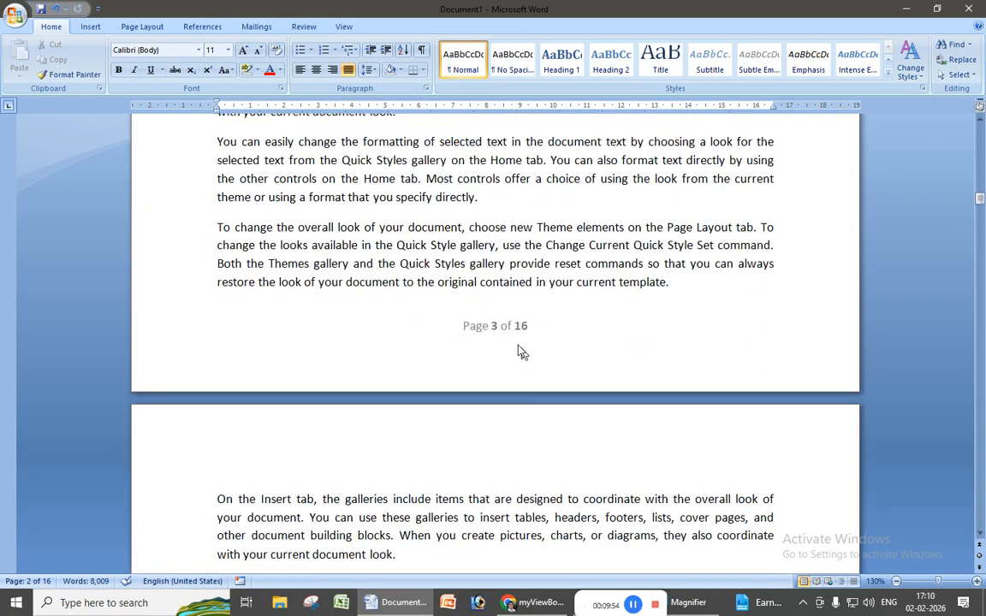
scroll(516, 338, down, 20)
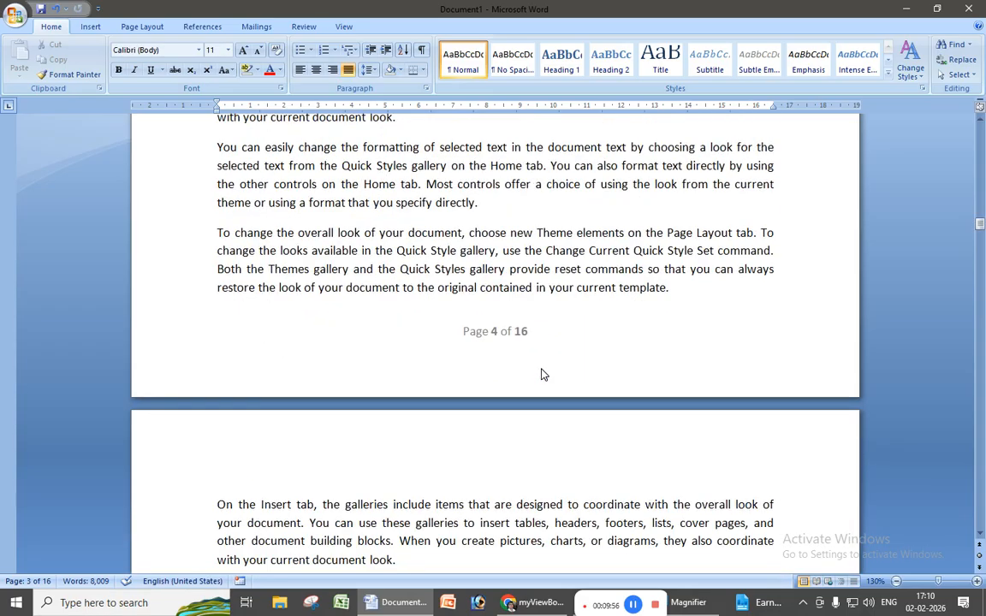
scroll(541, 374, up, 20)
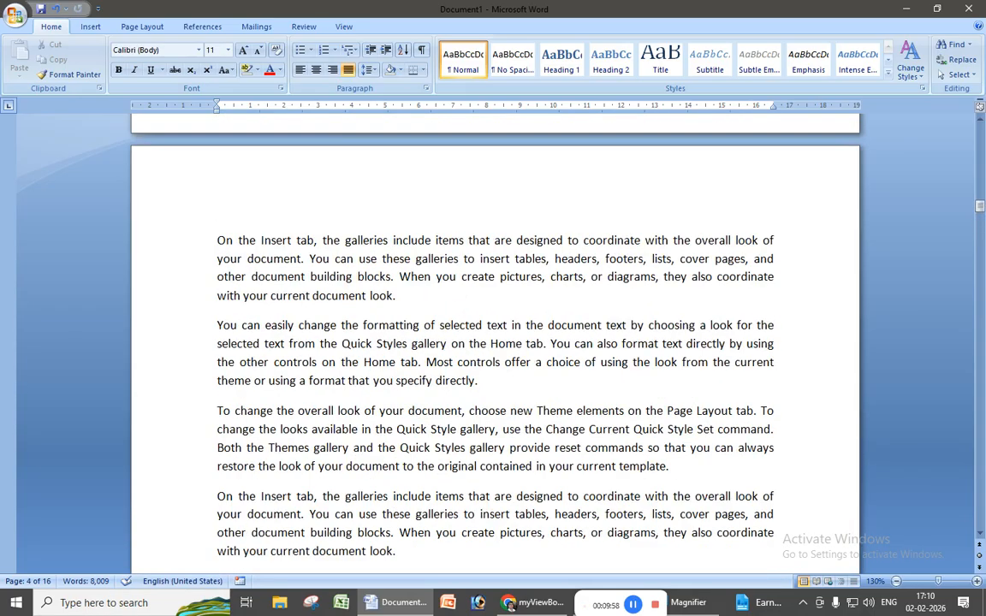
scroll(541, 374, up, 15)
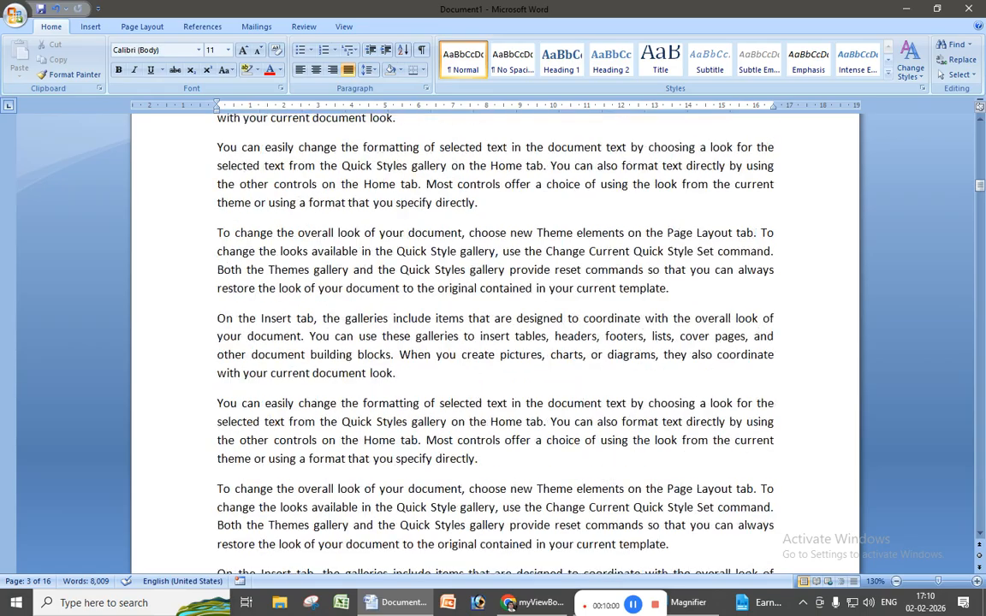
scroll(494, 338, up, 15)
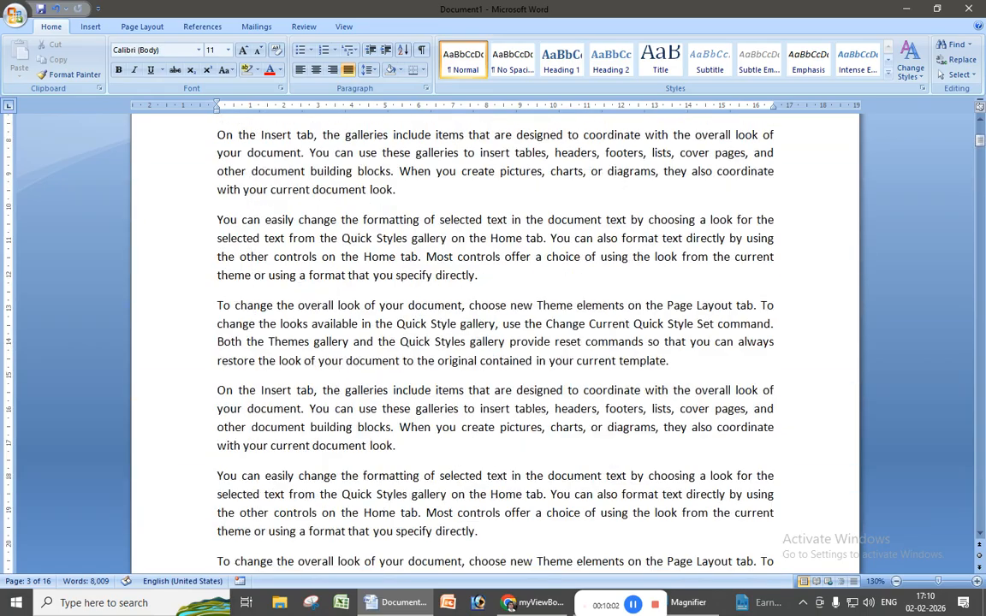
scroll(542, 369, up, 8)
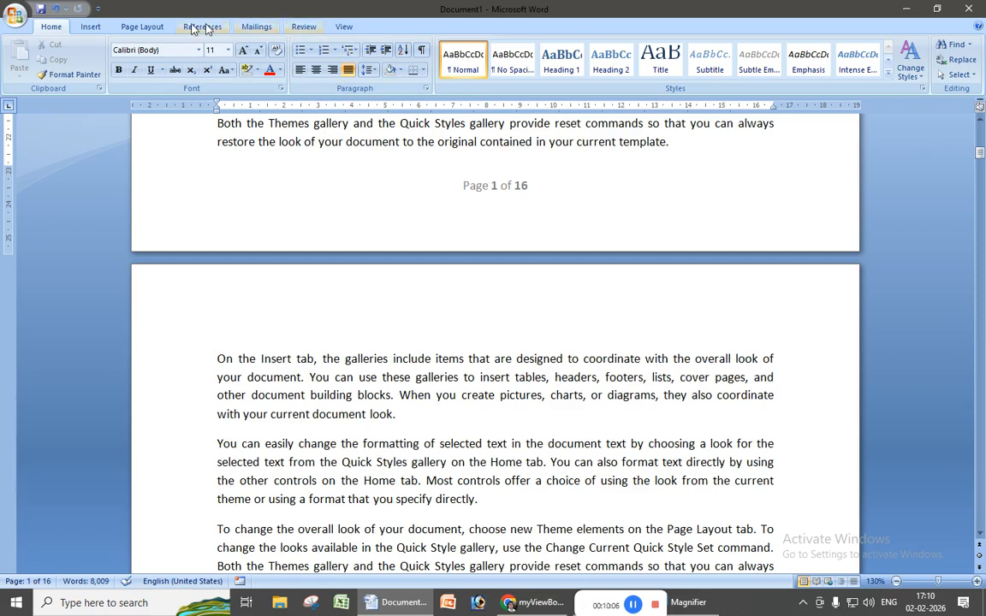
click(97, 33)
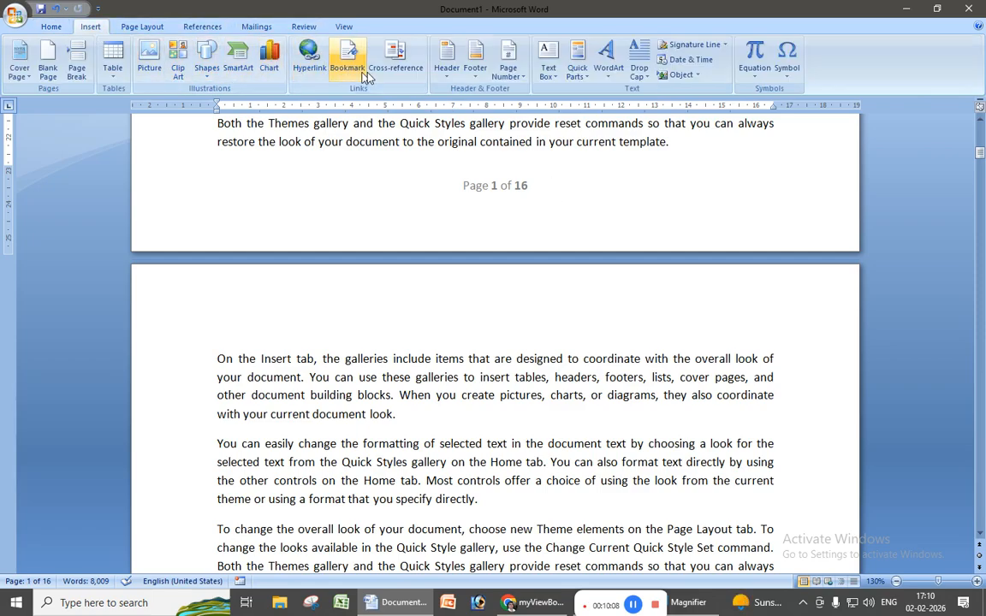
click(517, 70)
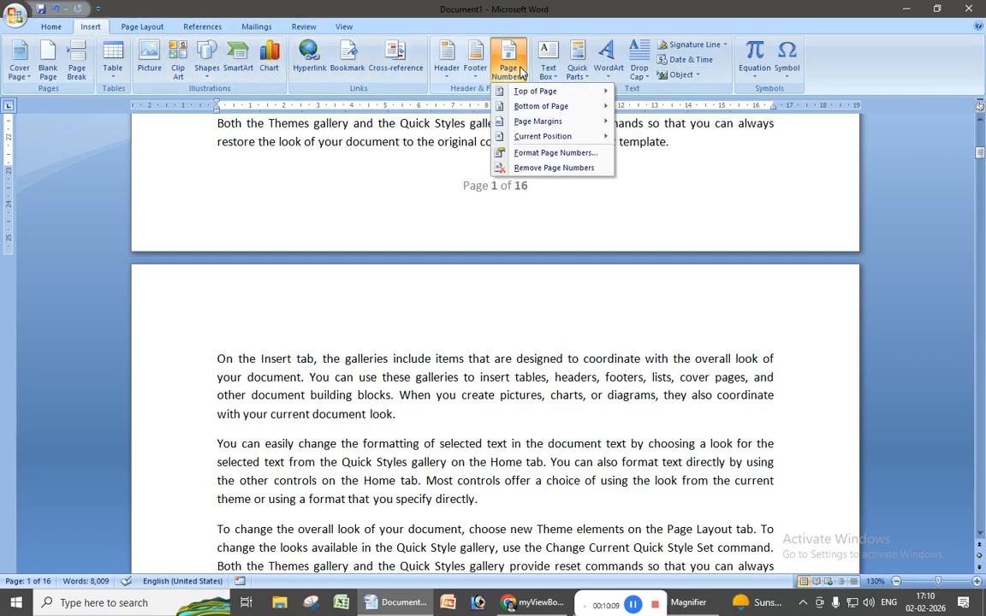
click(532, 161)
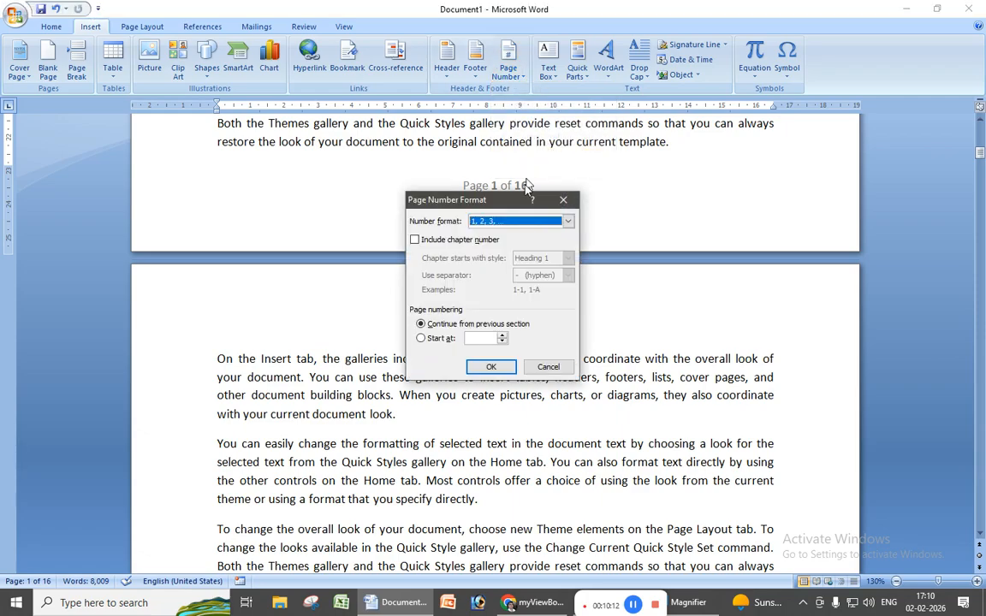
click(563, 200)
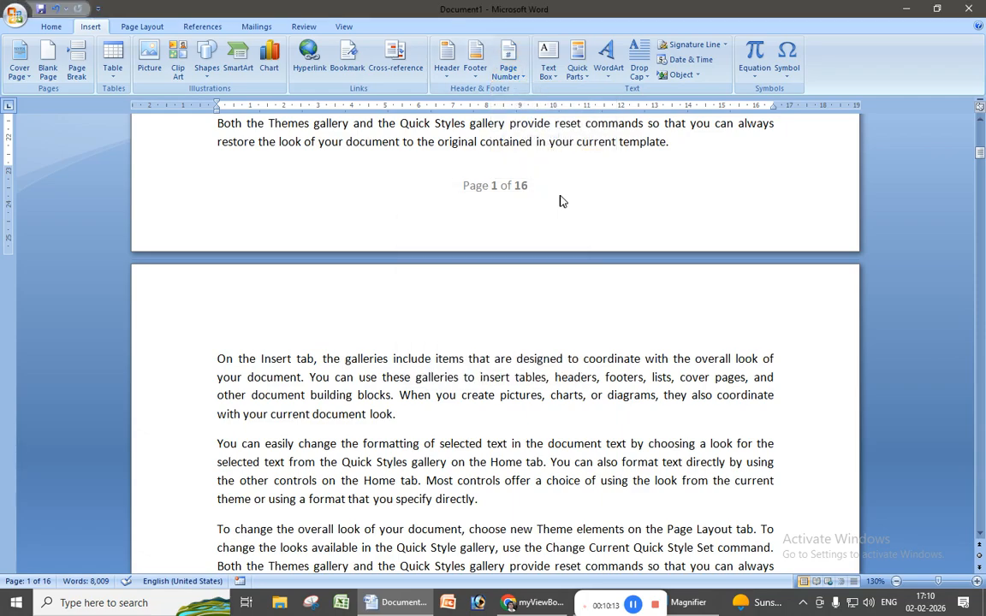
Open the document's existing footer for editing
click(476, 71)
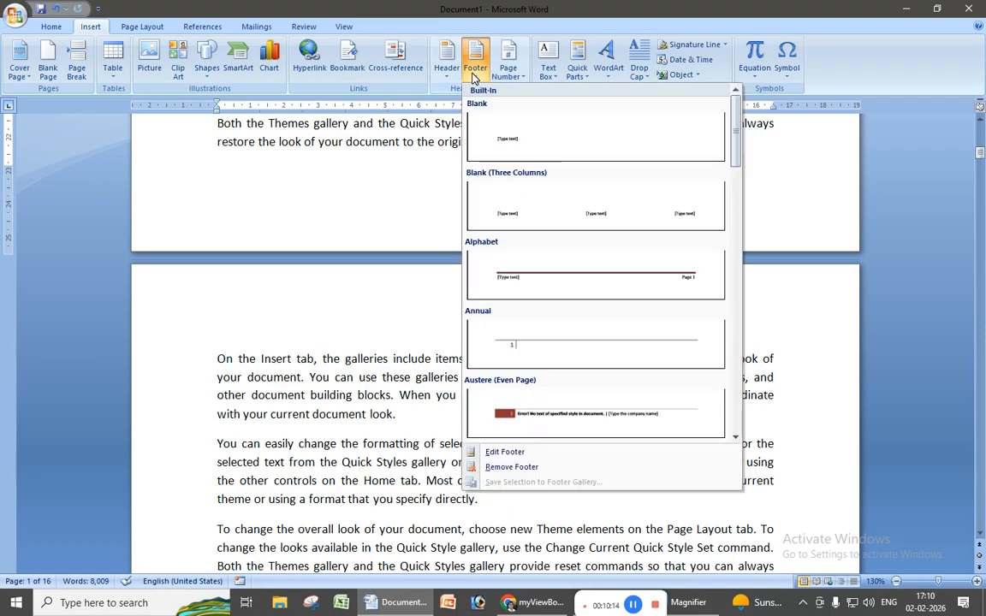
click(507, 451)
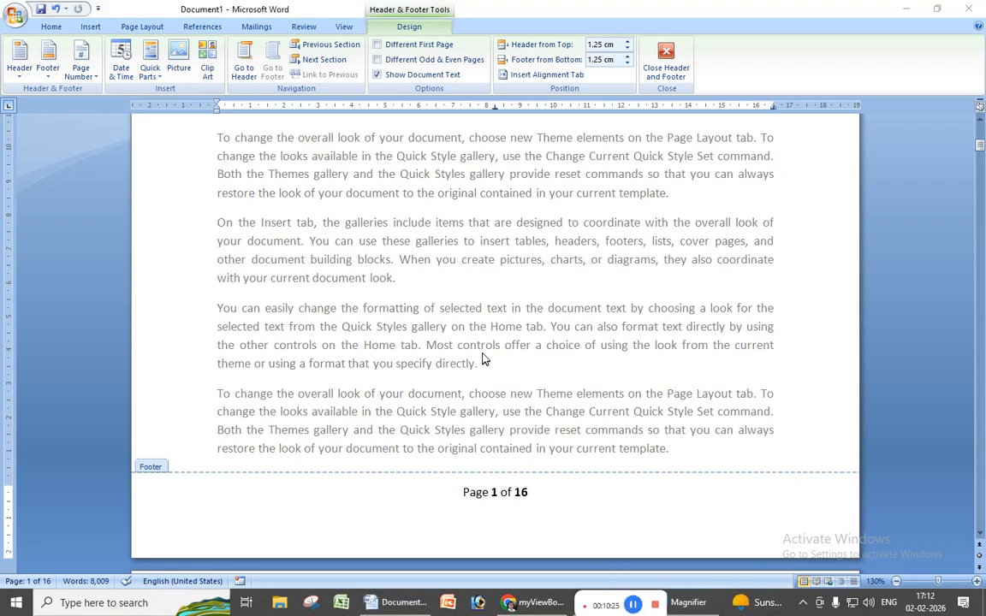
Remove the page numbers from the document's footer
click(89, 81)
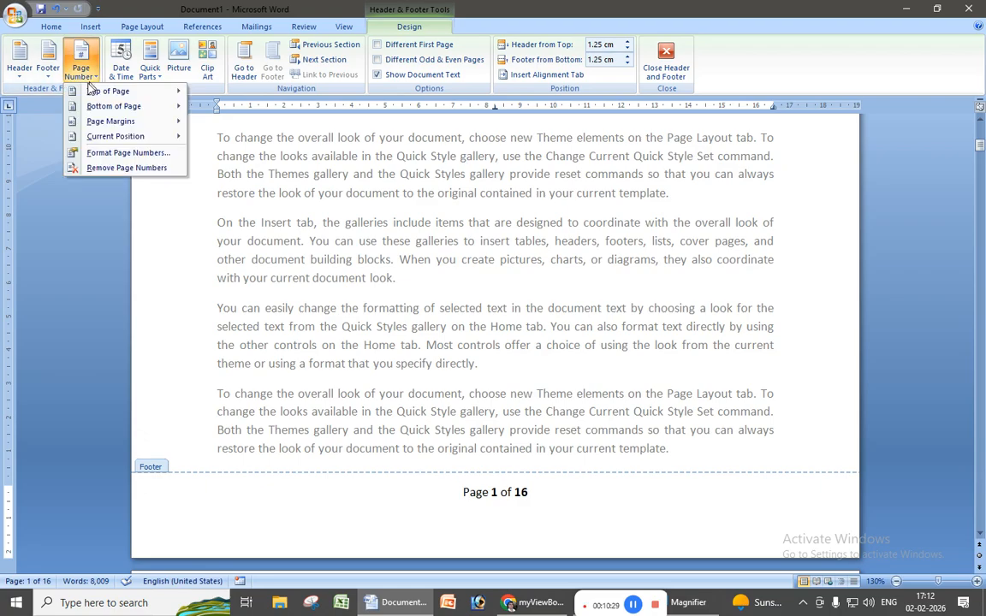
mouse_move(101, 124)
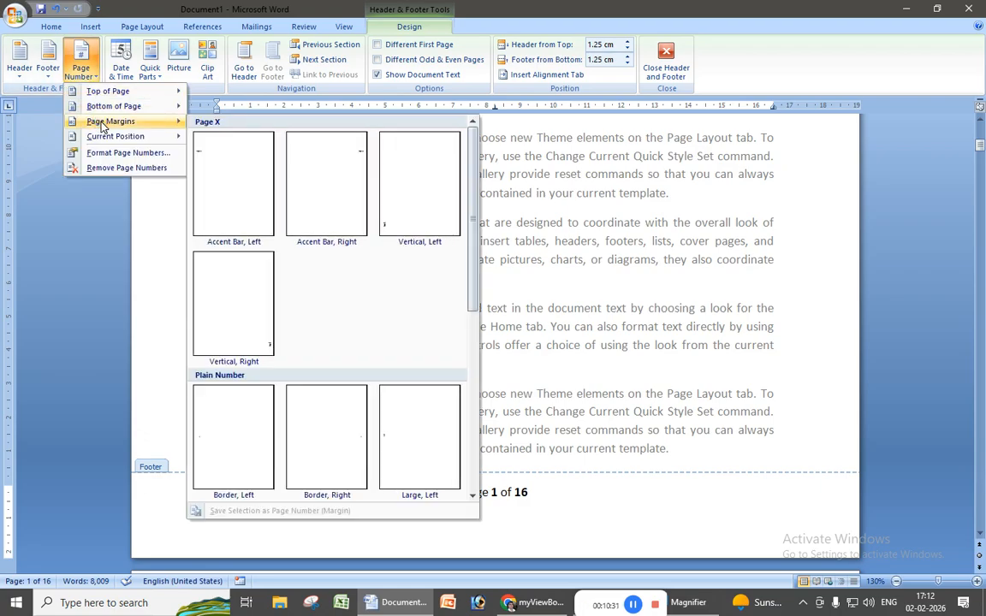
click(112, 169)
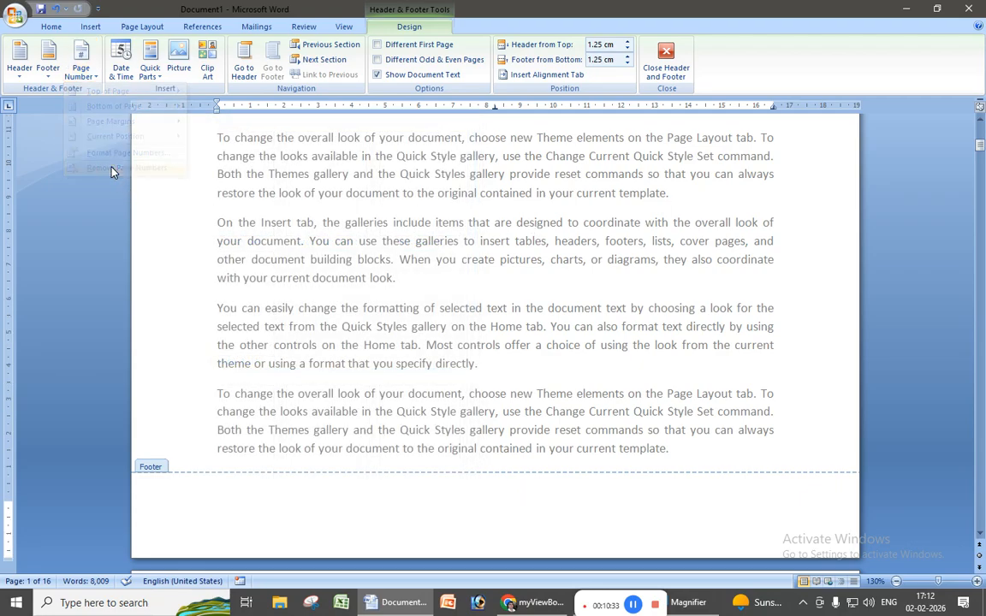
Insert an Accent Bar, Left page number in the page margins and check it on page 2
click(88, 76)
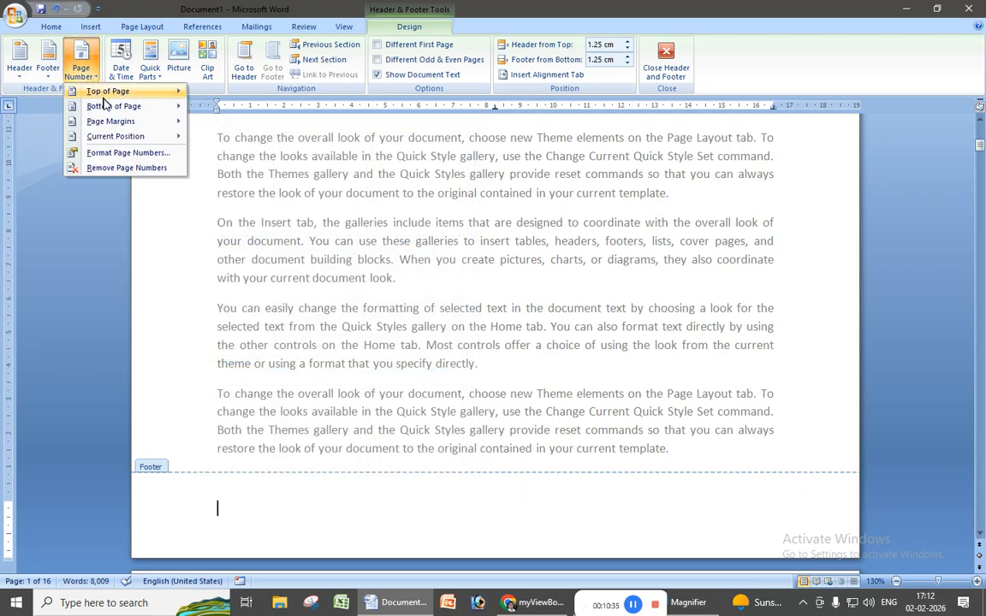
mouse_move(141, 122)
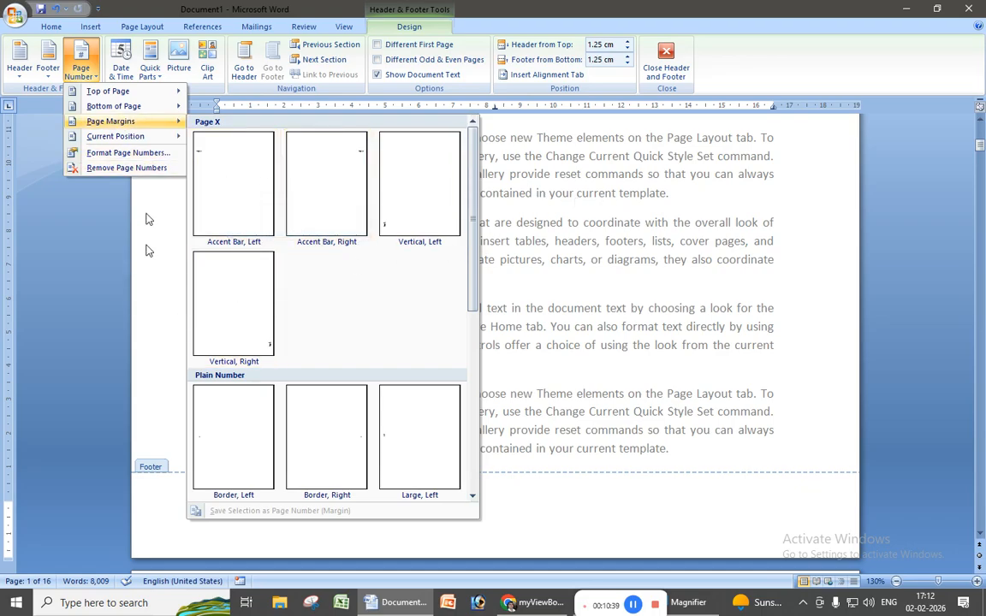
click(231, 167)
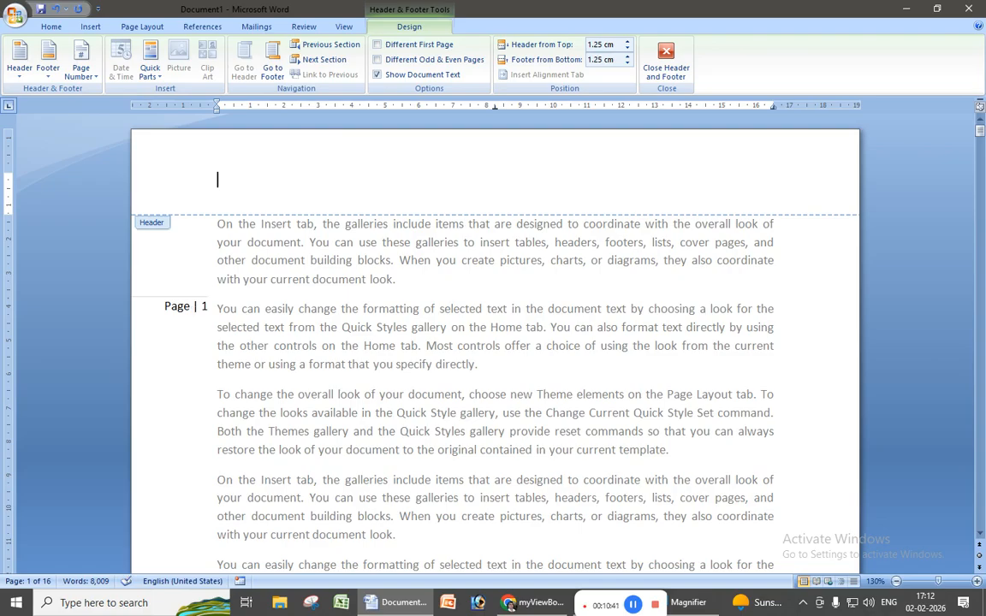
scroll(218, 324, down, 12)
scroll(218, 357, down, 9)
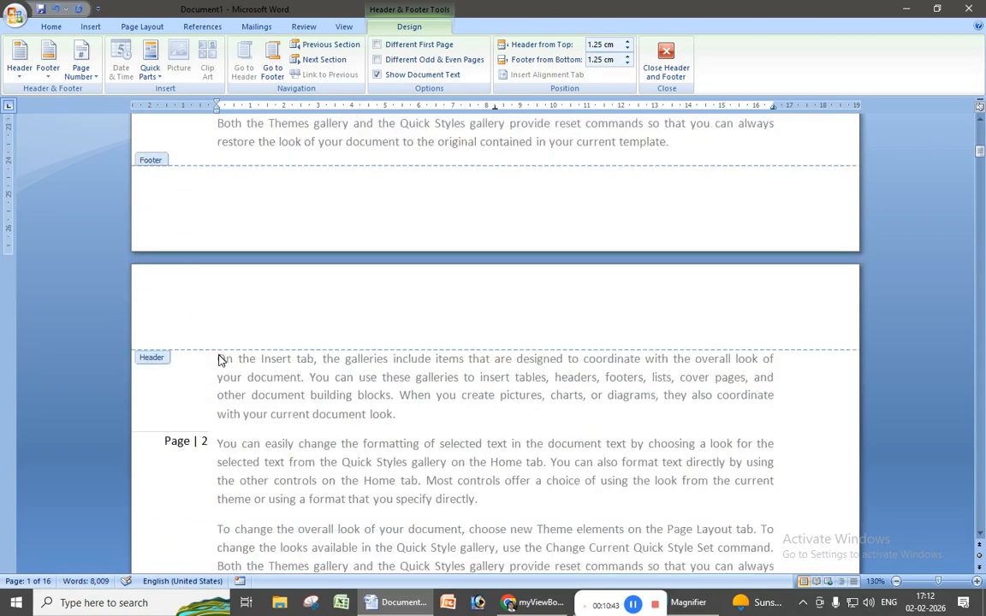
scroll(239, 348, up, 10)
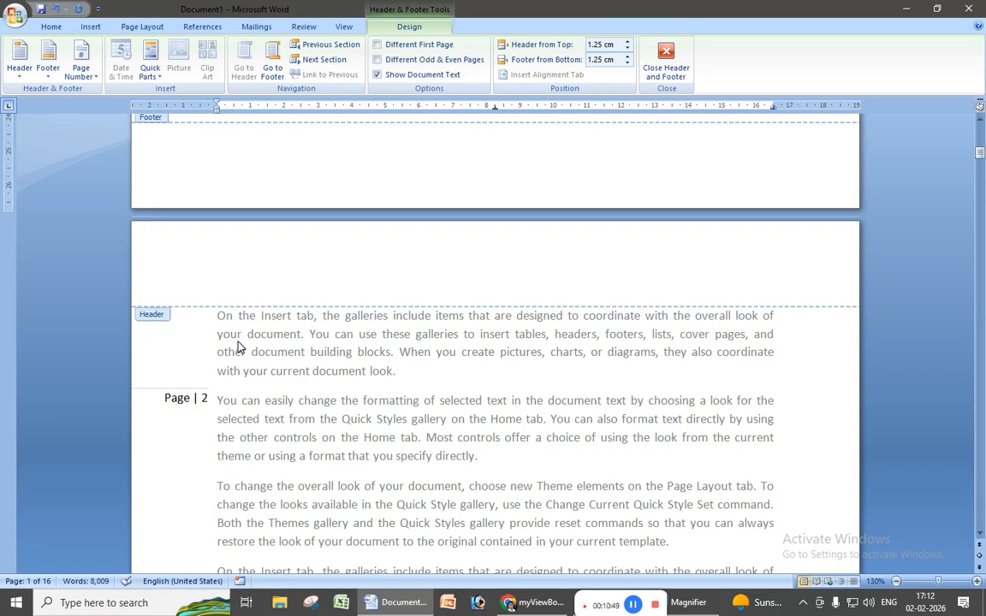
click(77, 75)
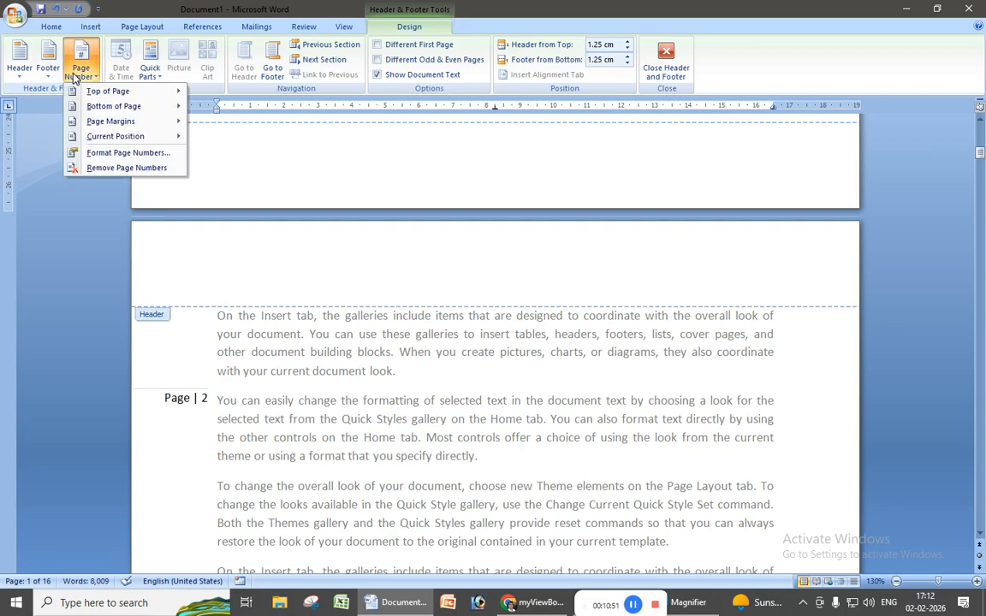
mouse_move(129, 137)
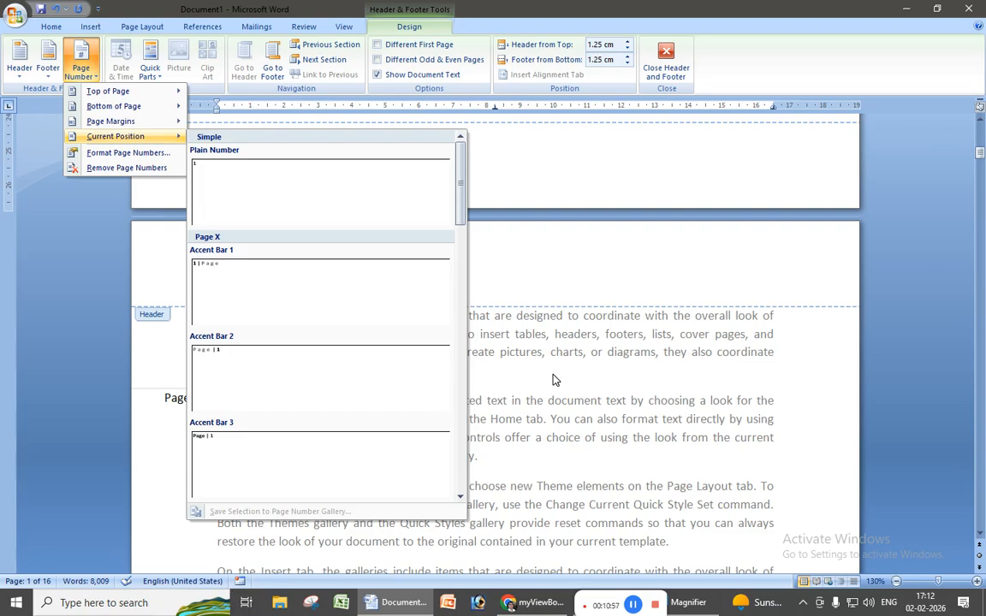
click(517, 339)
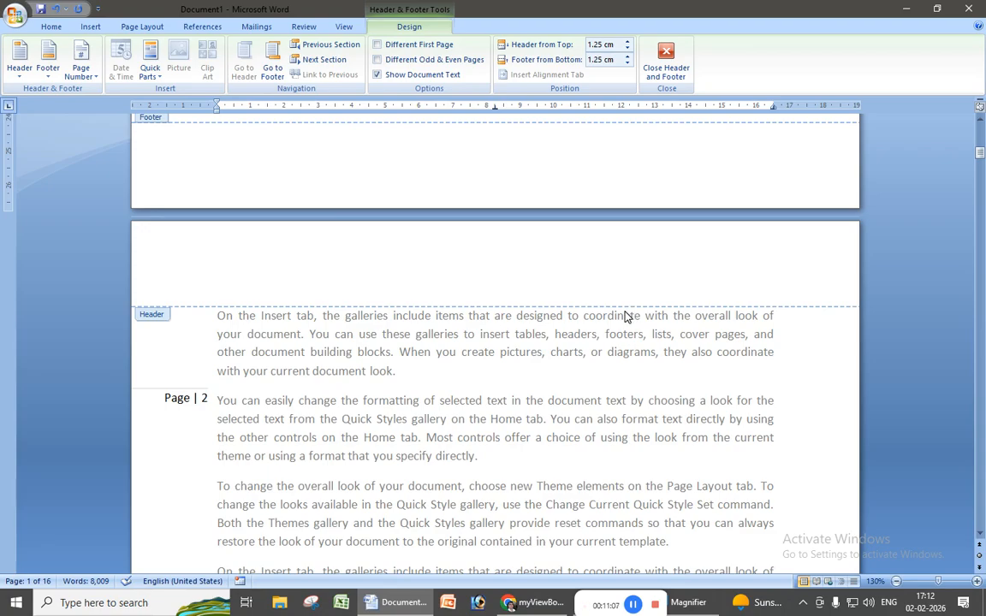
scroll(599, 316, down, 3)
scroll(586, 315, up, 3)
Remove the page numbers from the page margins and close the header and footer
click(85, 74)
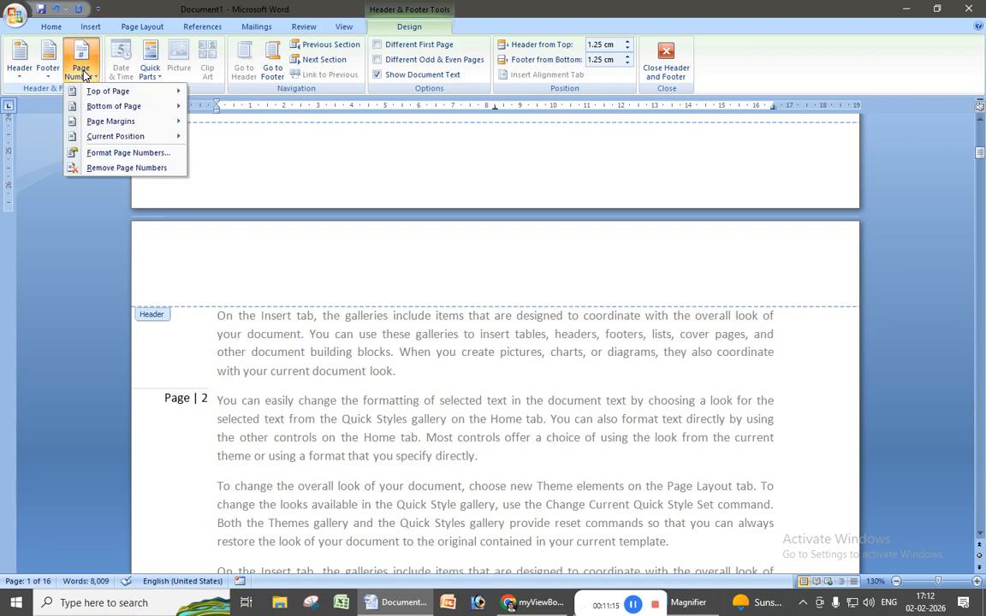
click(120, 169)
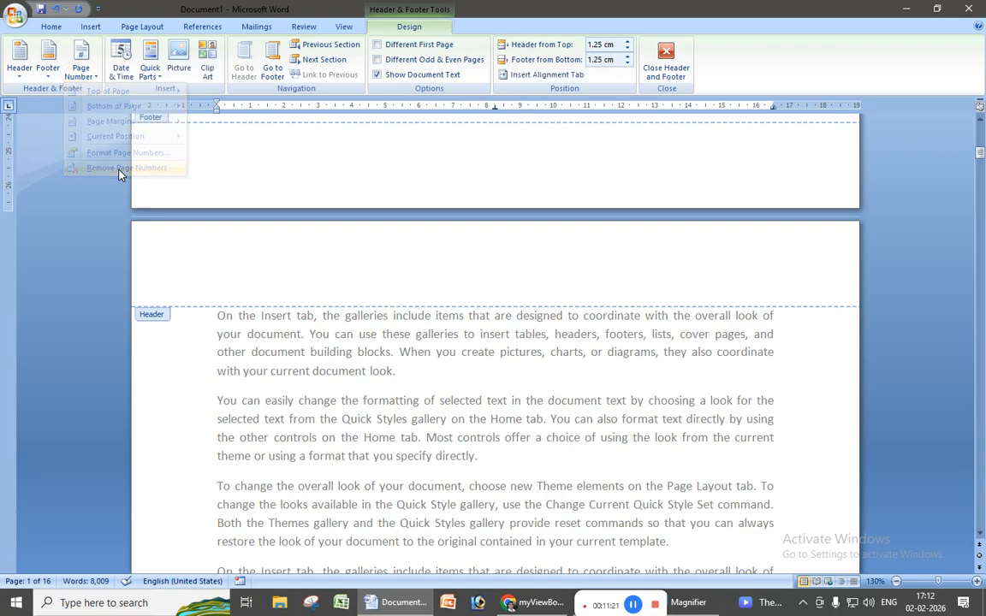
click(666, 62)
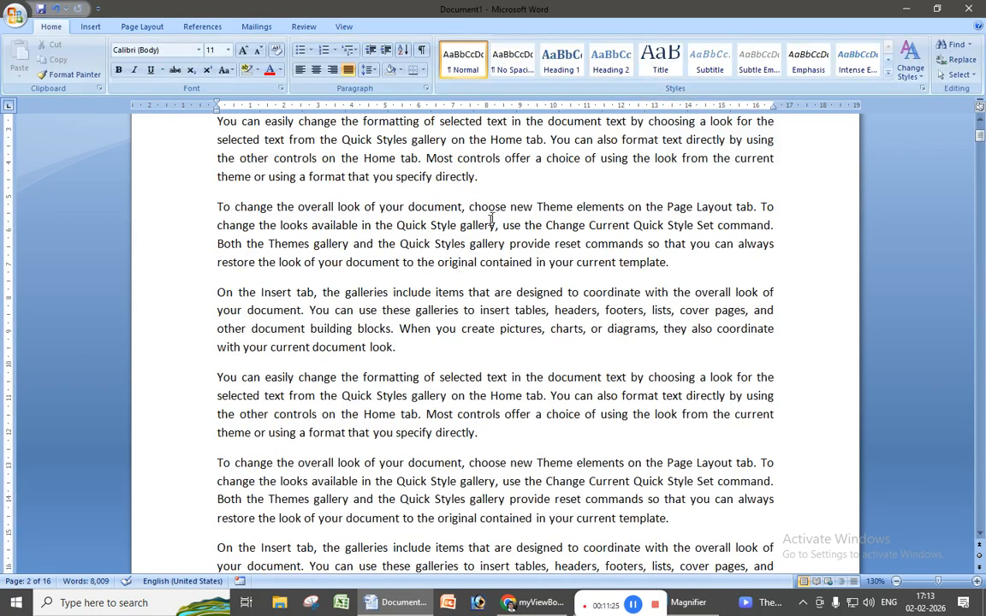
Insert the Alphabet header with the title Computer Application and place the cursor at the end of the title
scroll(551, 142, up, 4)
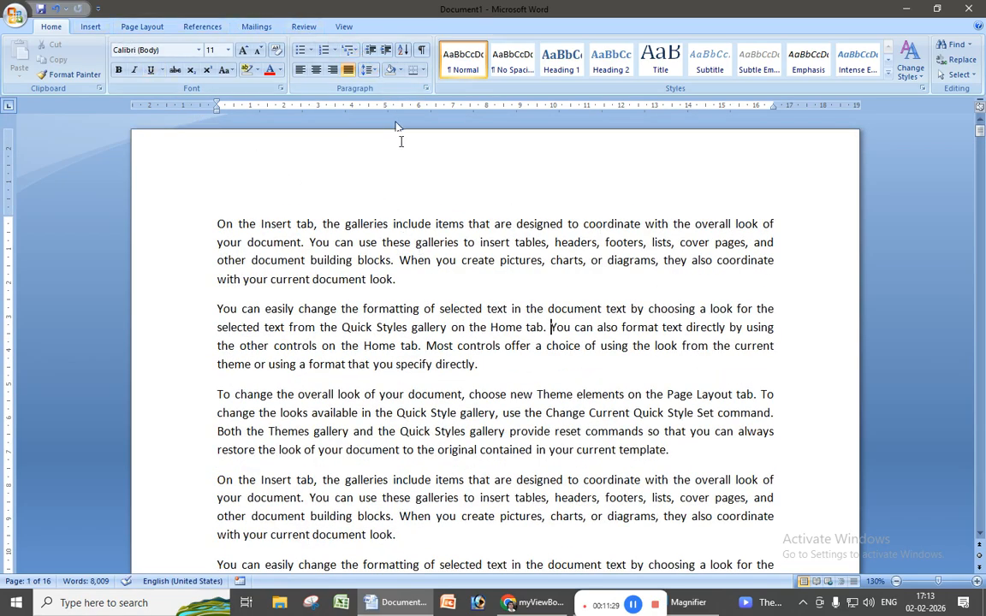
click(90, 26)
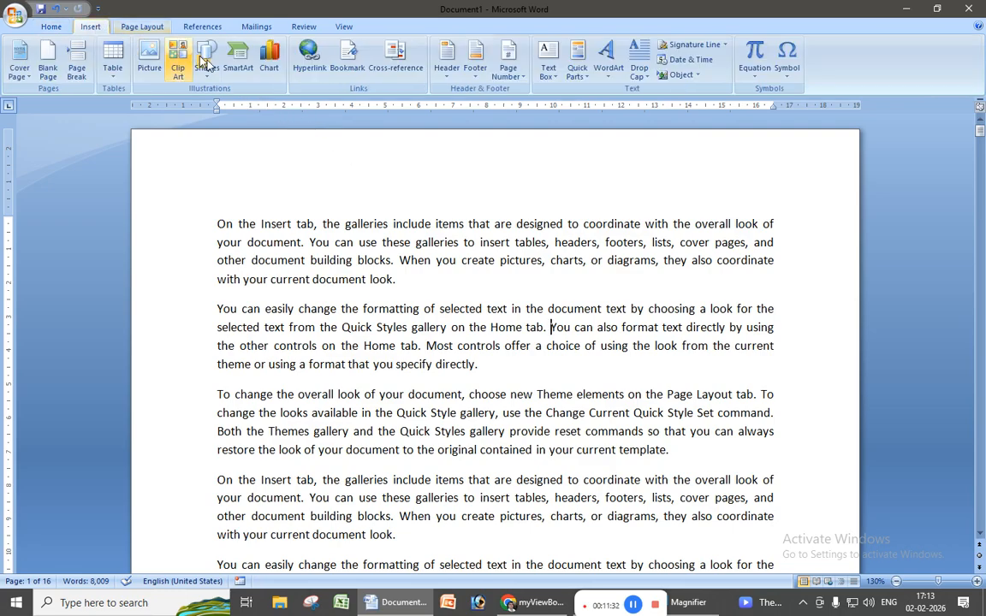
click(447, 67)
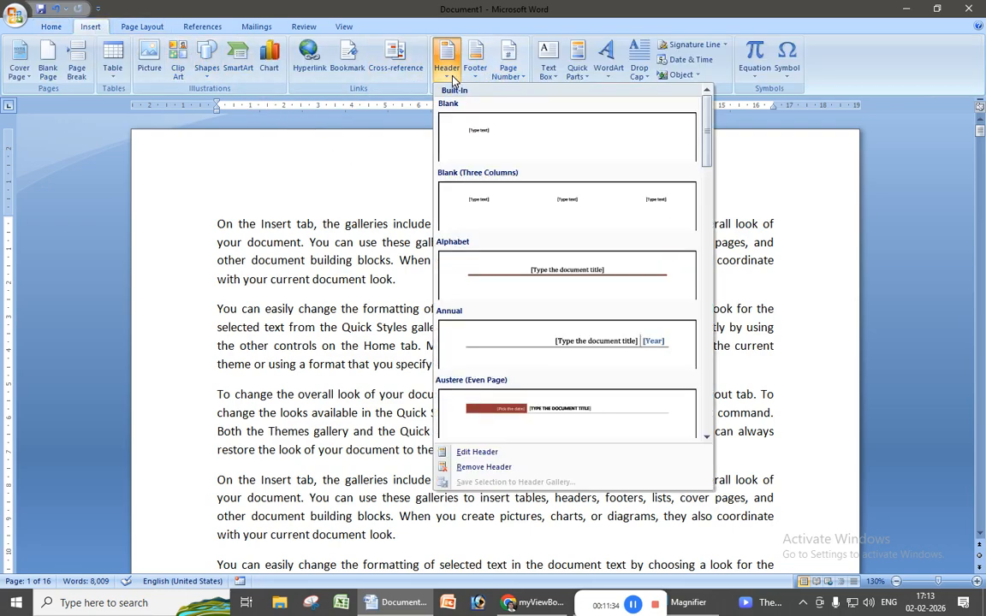
click(533, 271)
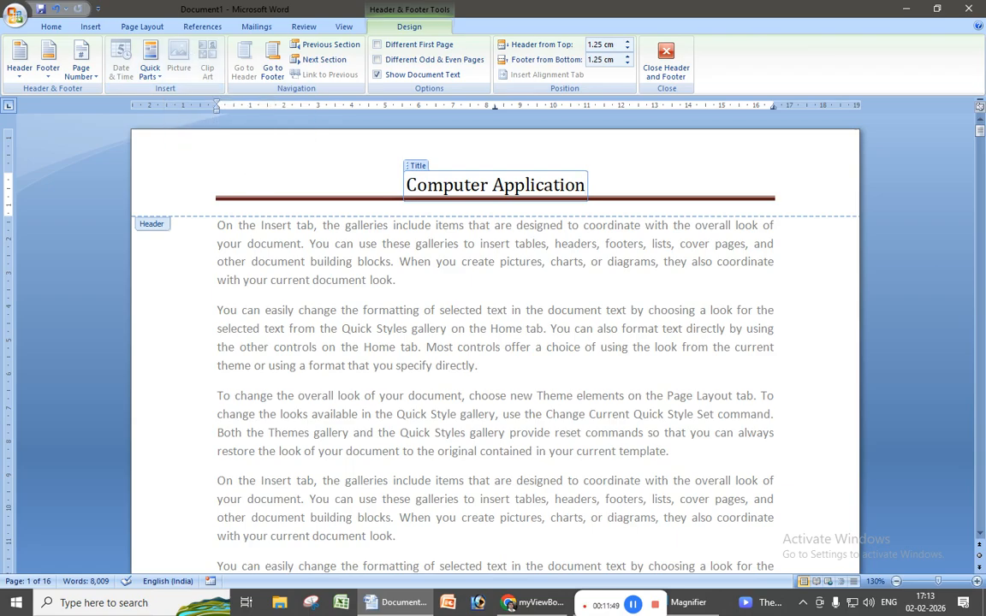
double_click(428, 185)
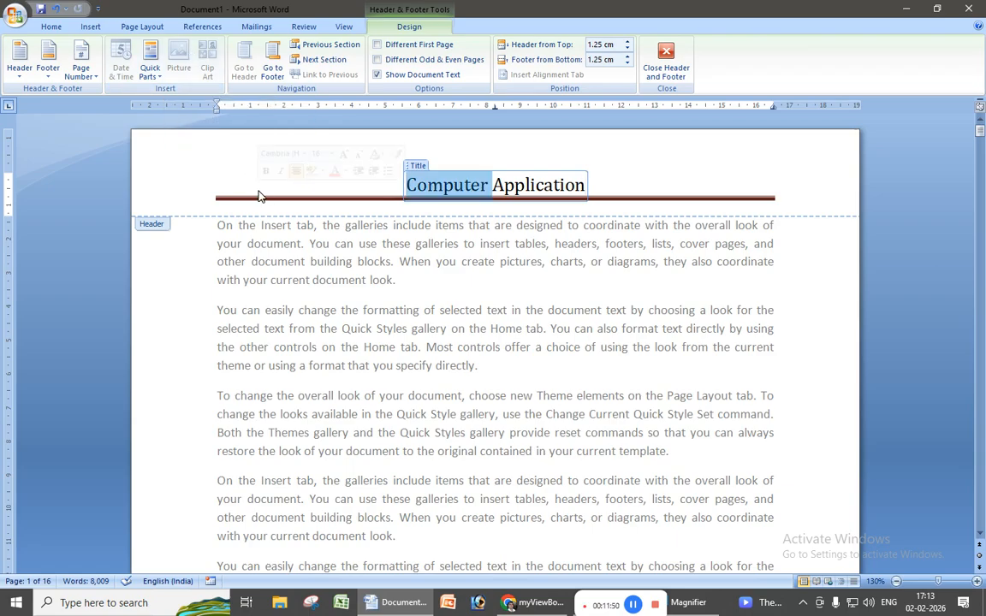
click(586, 184)
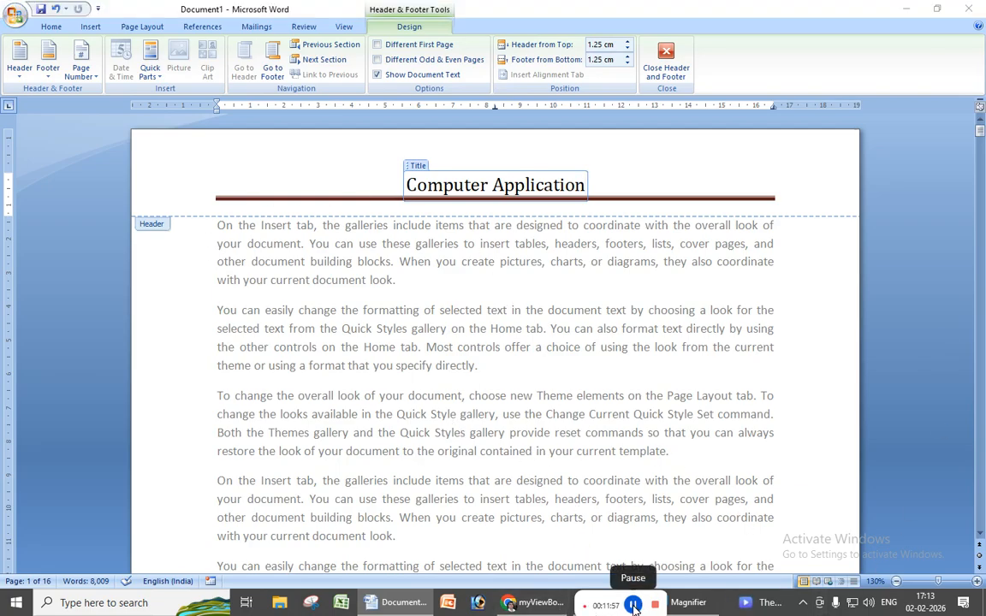
click(634, 606)
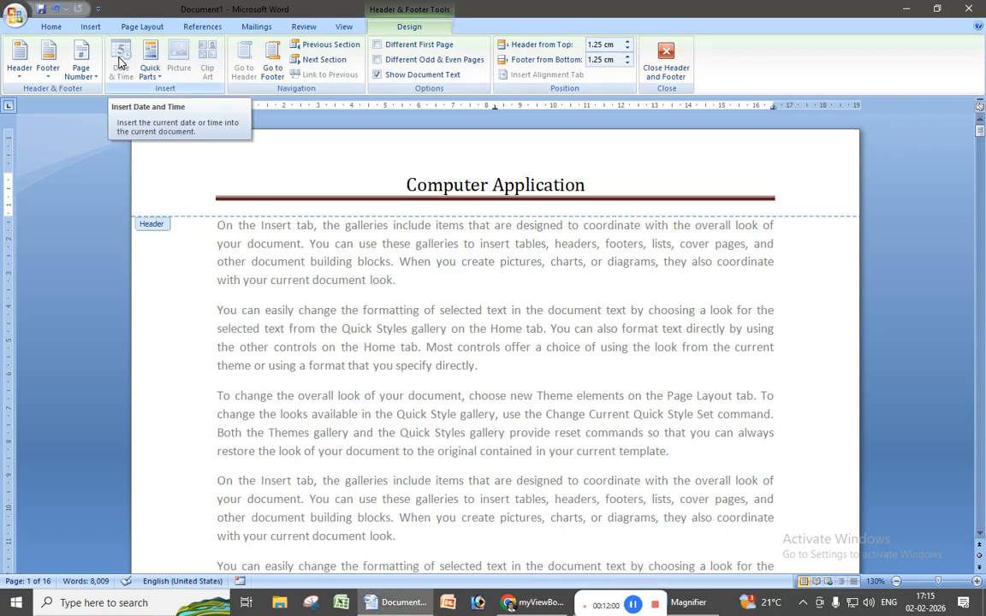
click(608, 188)
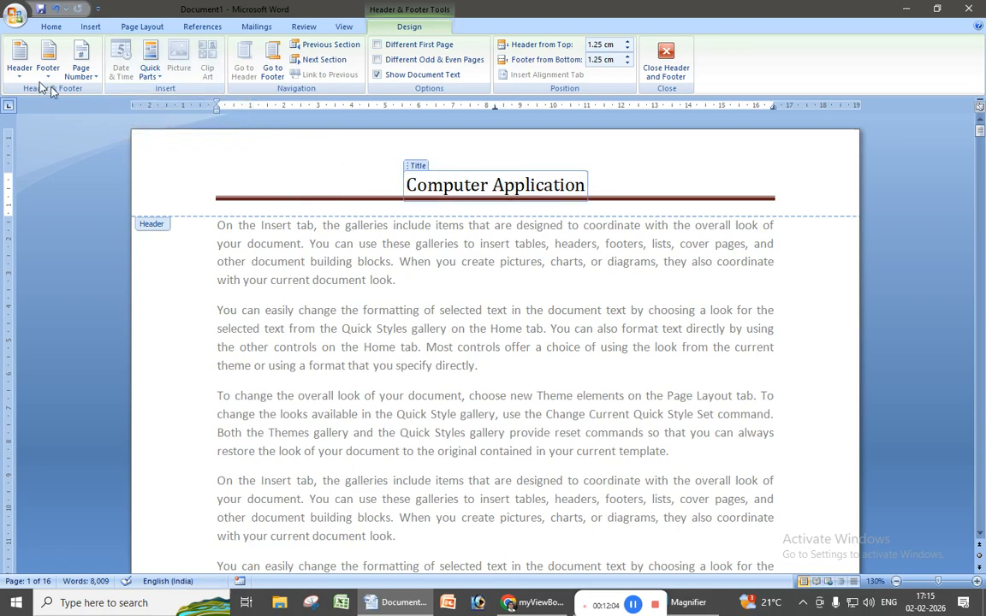
Change the header to the built-in Blank design
click(16, 70)
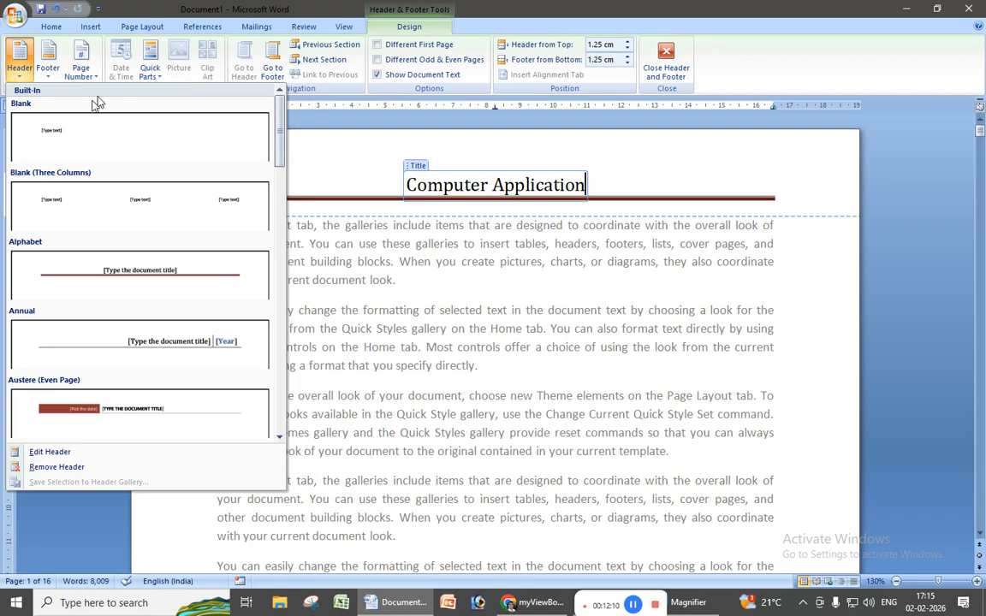
click(5, 8)
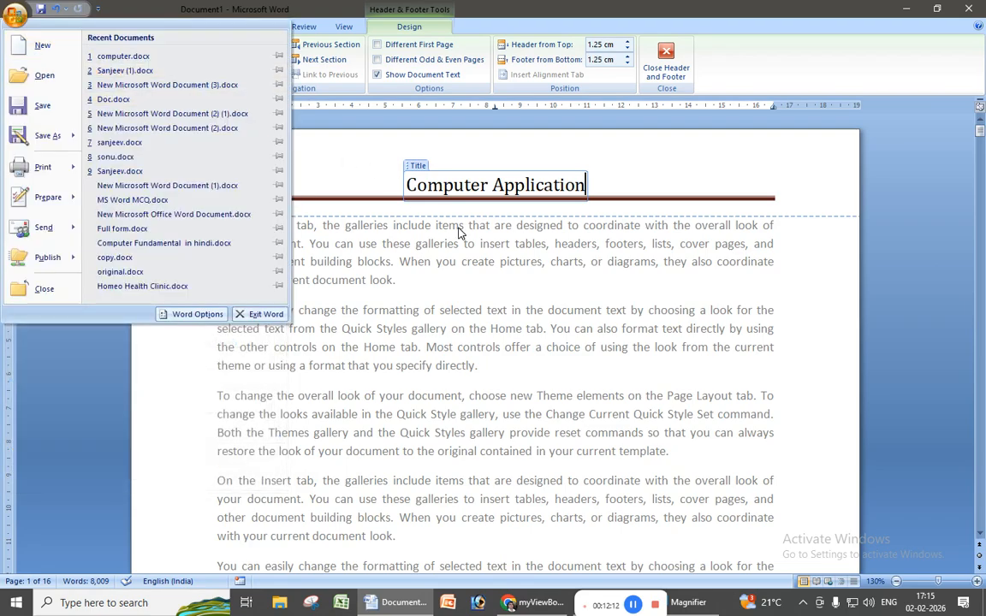
click(461, 231)
click(19, 62)
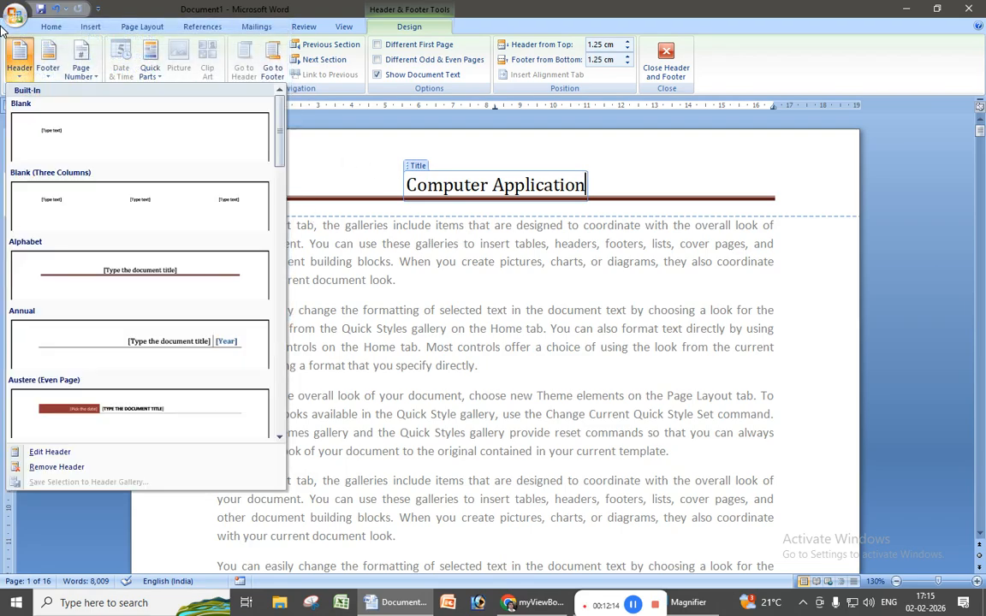
click(26, 135)
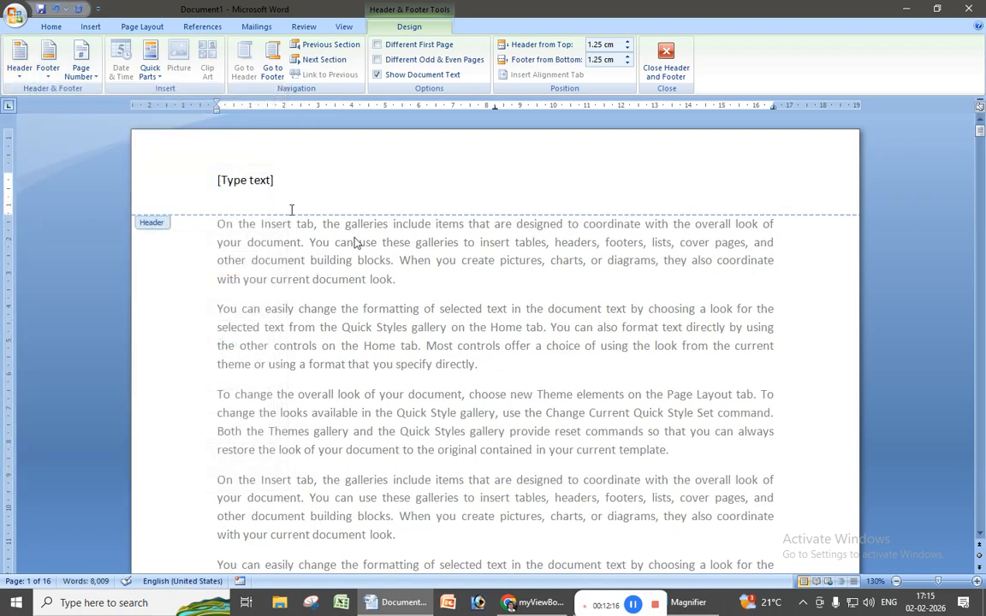
Replace the header's placeholder text with the date in the format Monday, February 2, 2026, and close the header
click(257, 181)
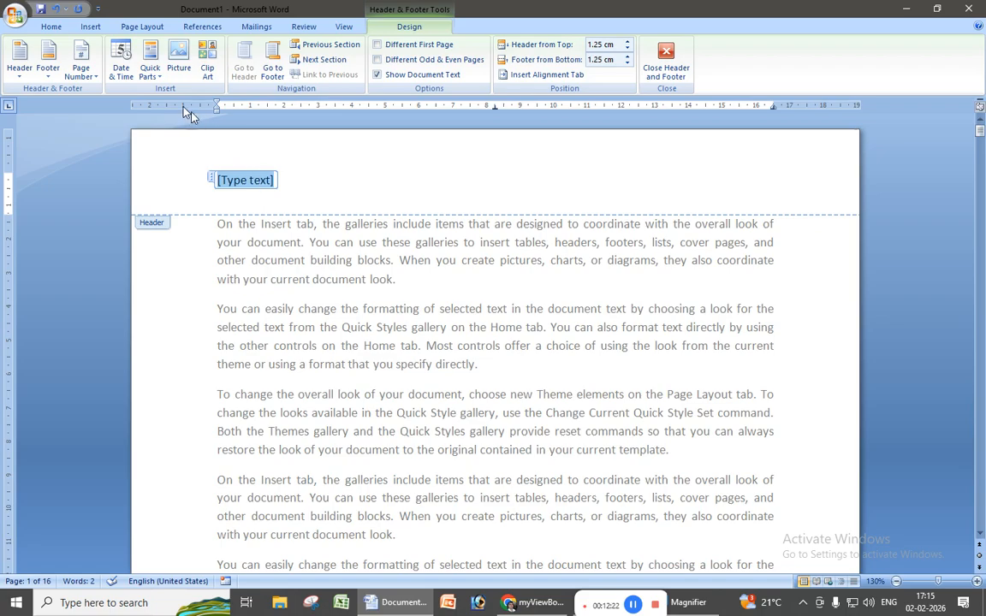
click(121, 61)
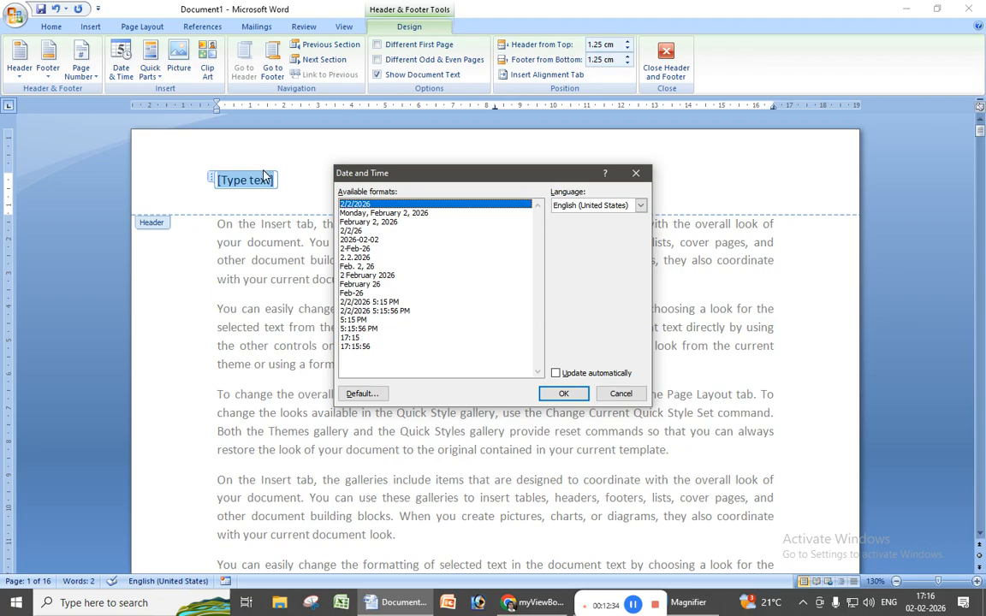
click(385, 214)
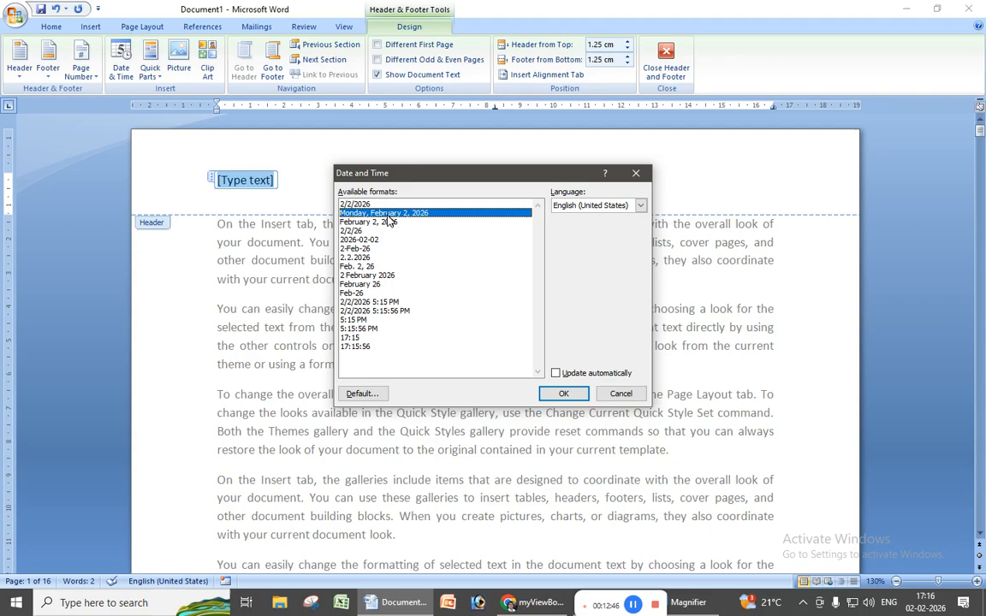
click(383, 222)
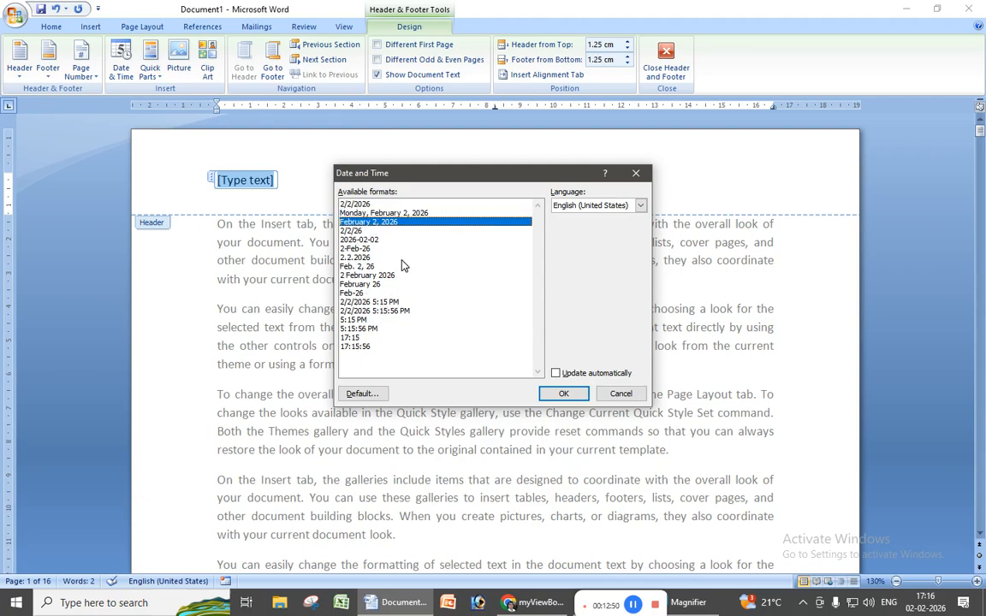
click(425, 214)
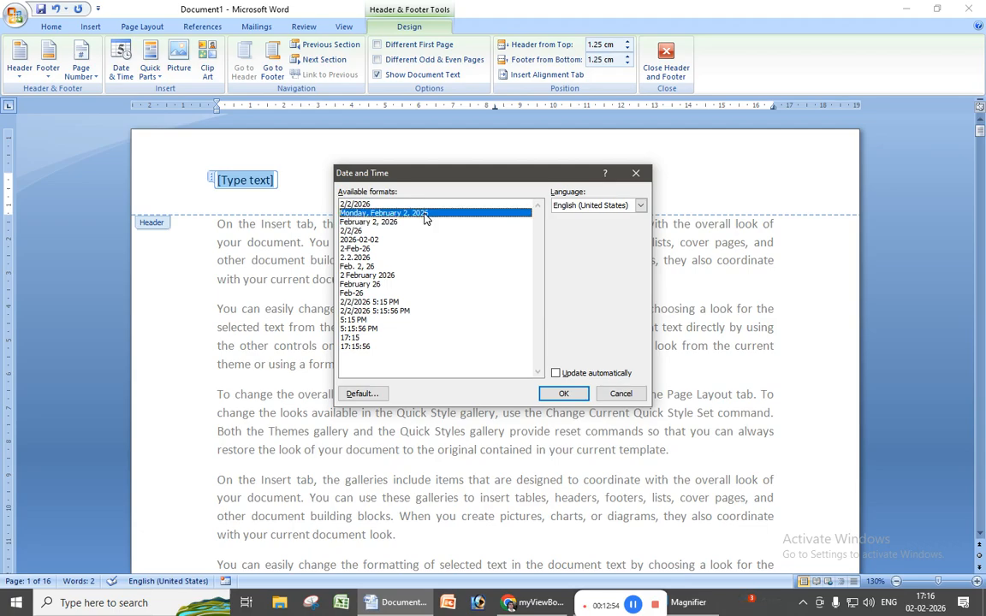
click(573, 396)
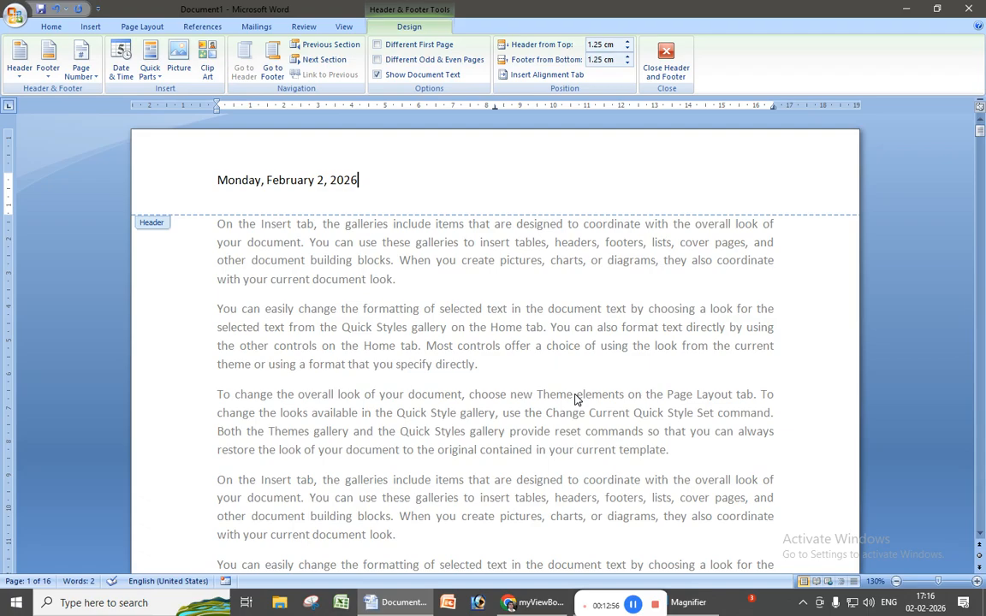
click(666, 69)
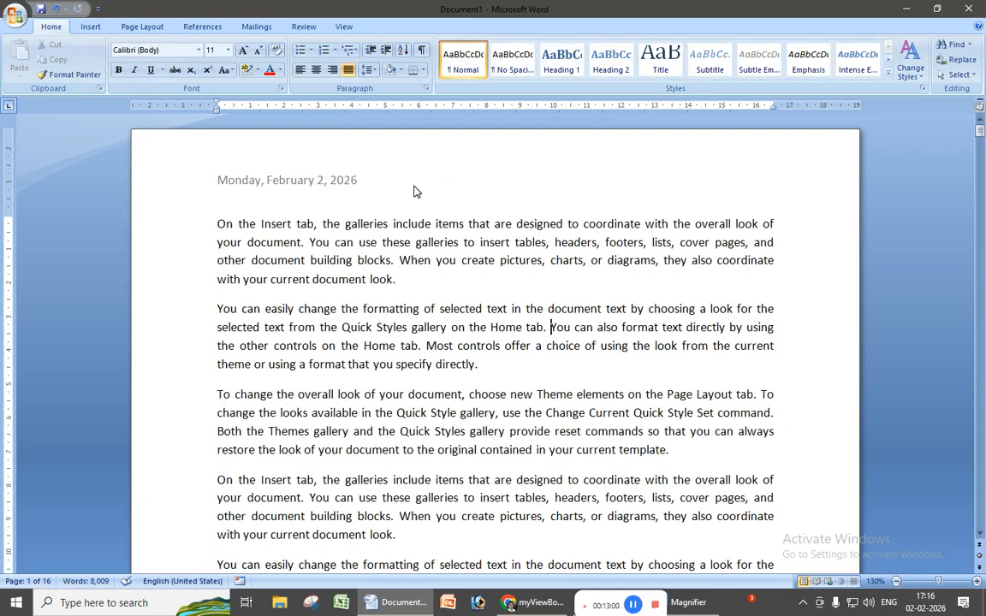
Check the date header on the following pages and open the header on page 1 for editing
scroll(432, 317, down, 12)
scroll(431, 317, up, 3)
scroll(394, 205, down, 12)
scroll(394, 205, up, 3)
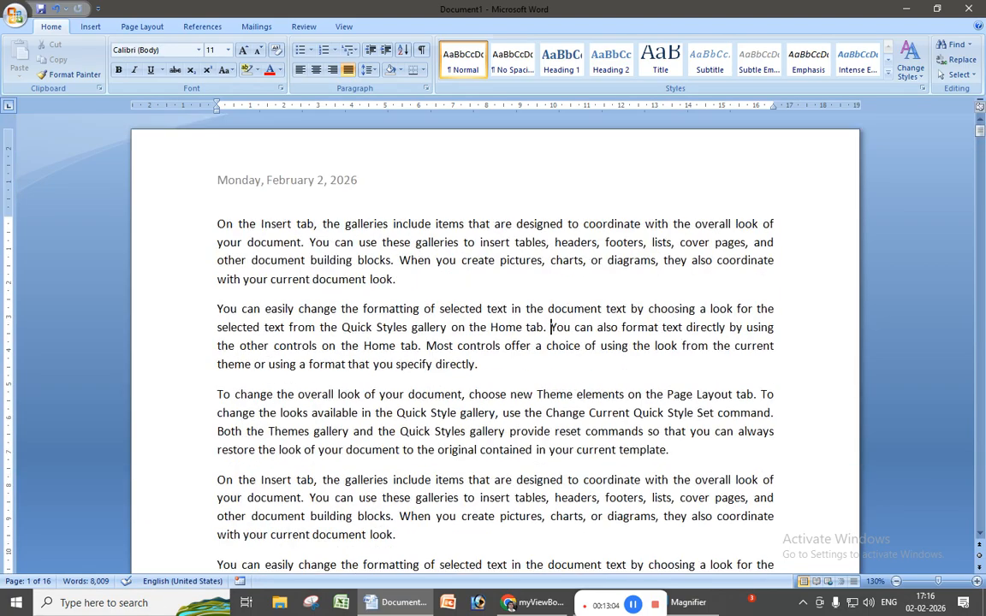
double_click(389, 184)
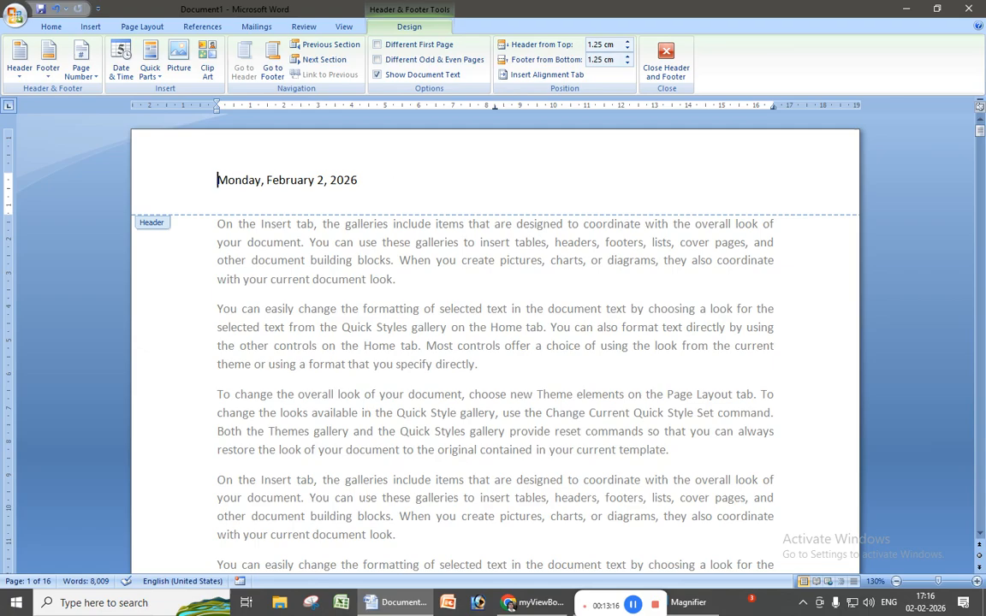
Delete the date from the header and insert the Author document property in its place
drag(358, 181, 218, 182)
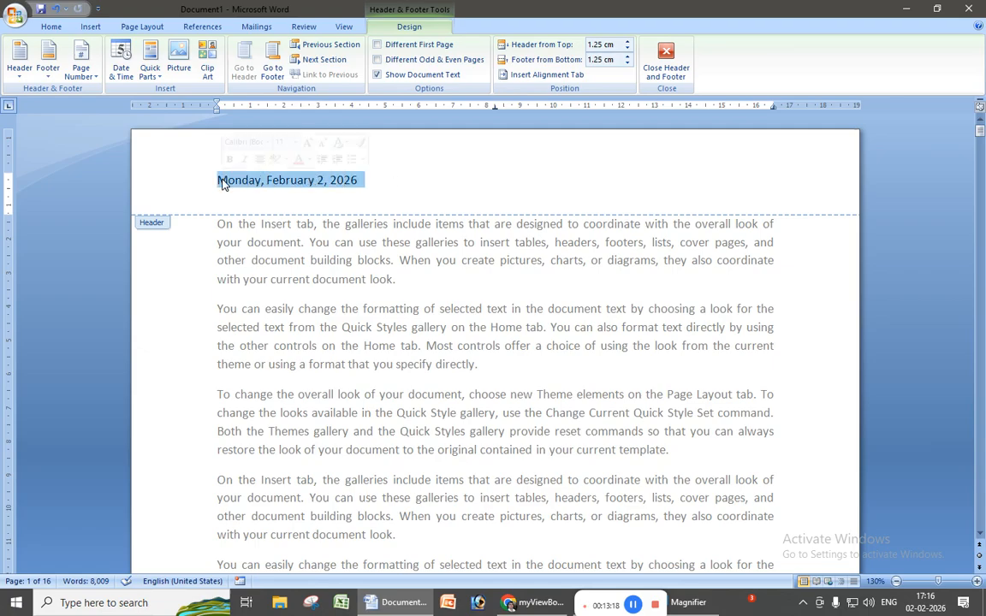
key(Delete)
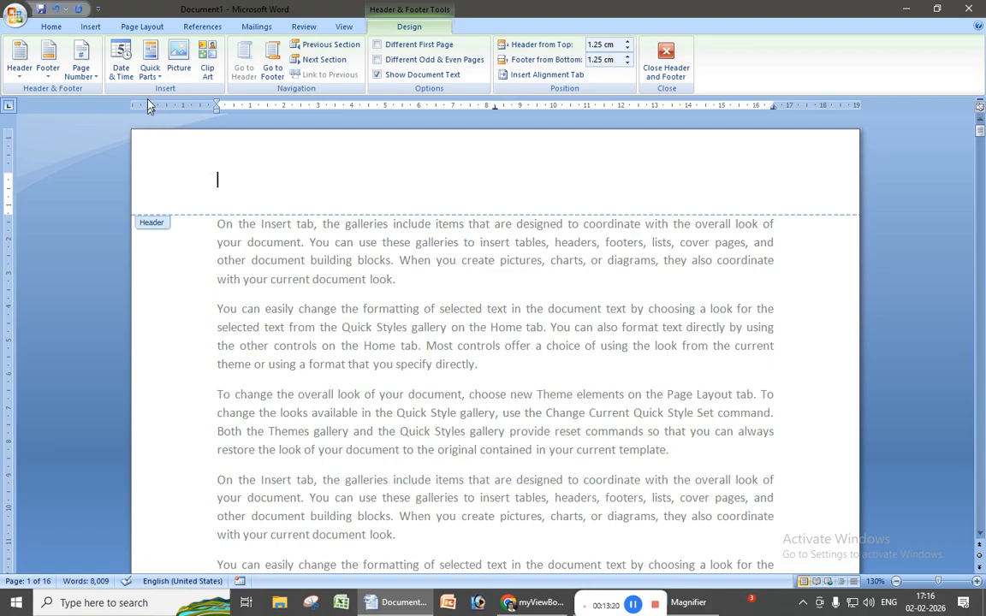
click(148, 74)
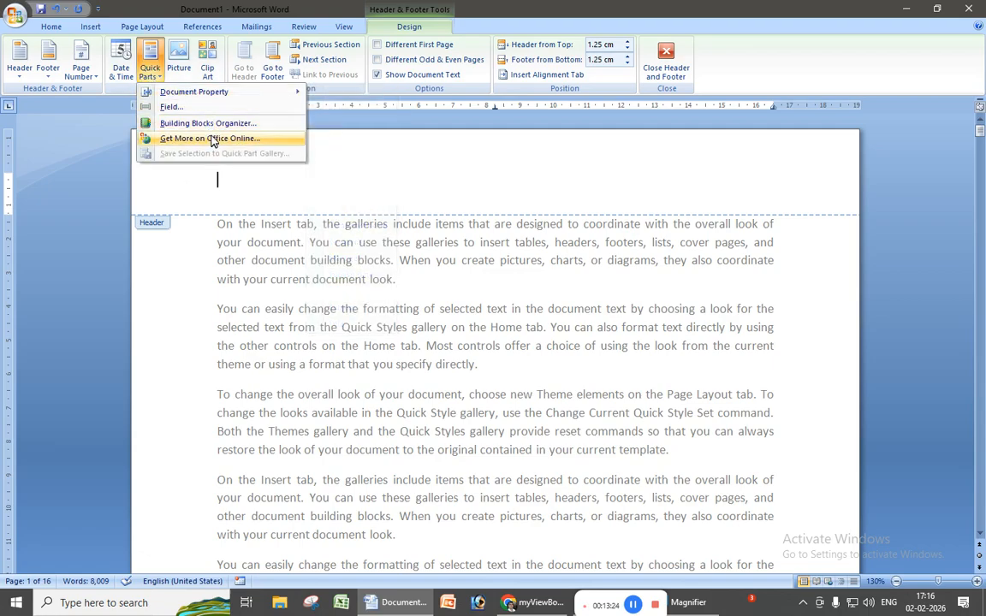
mouse_move(228, 96)
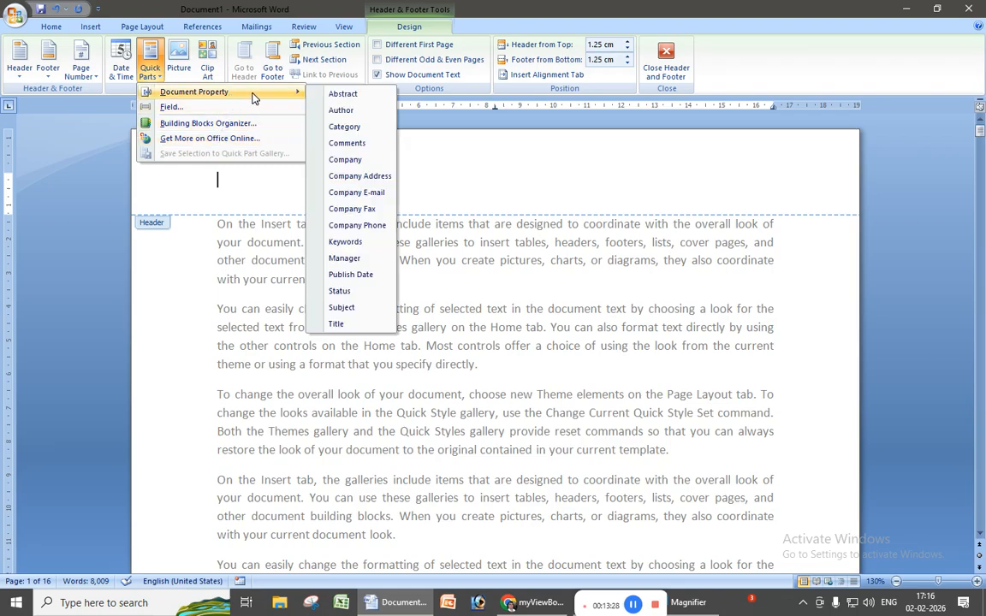
click(342, 111)
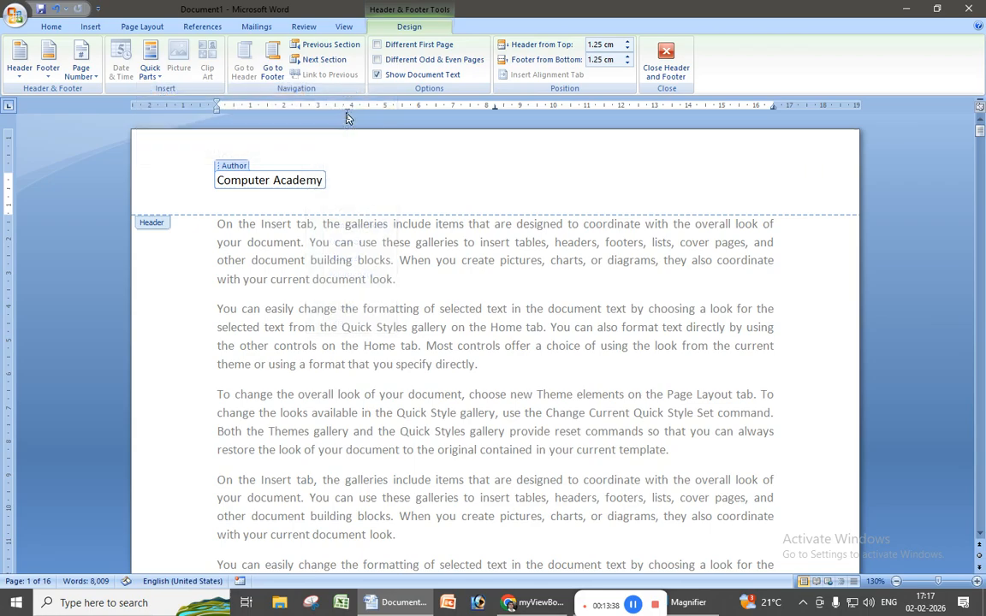
Replace the text in the header's Author property with the author's full name and close the header
key(BackSpace)
key(BackSpace)
key(BackSpace)
key(BackSpace)
key(BackSpace)
key(BackSpace)
key(BackSpace)
key(BackSpace)
key(BackSpace)
key(BackSpace)
key(BackSpace)
key(BackSpace)
key(BackSpace)
key(BackSpace)
key(BackSpace)
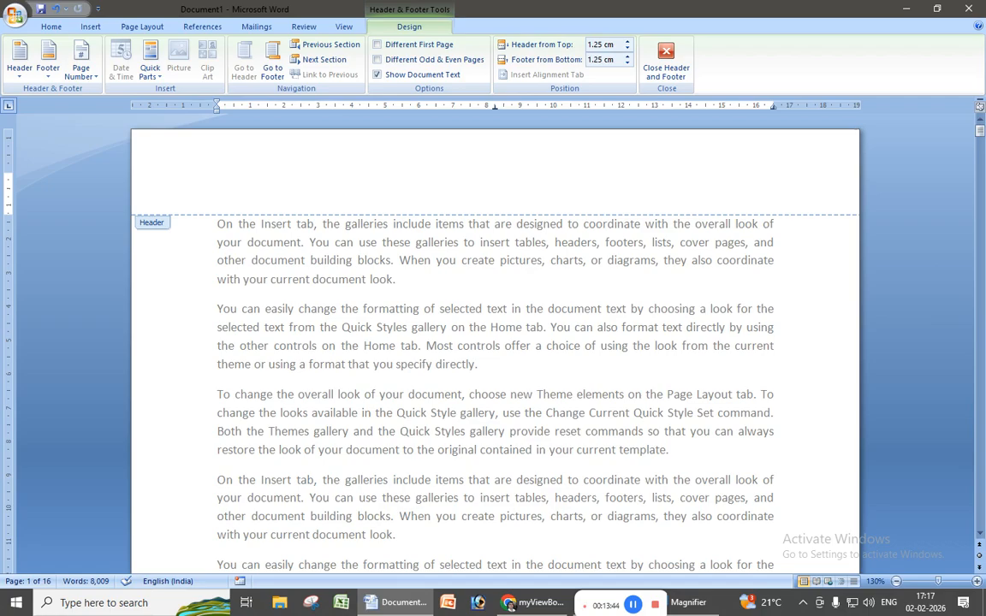
text(Sanjeev Kumar)
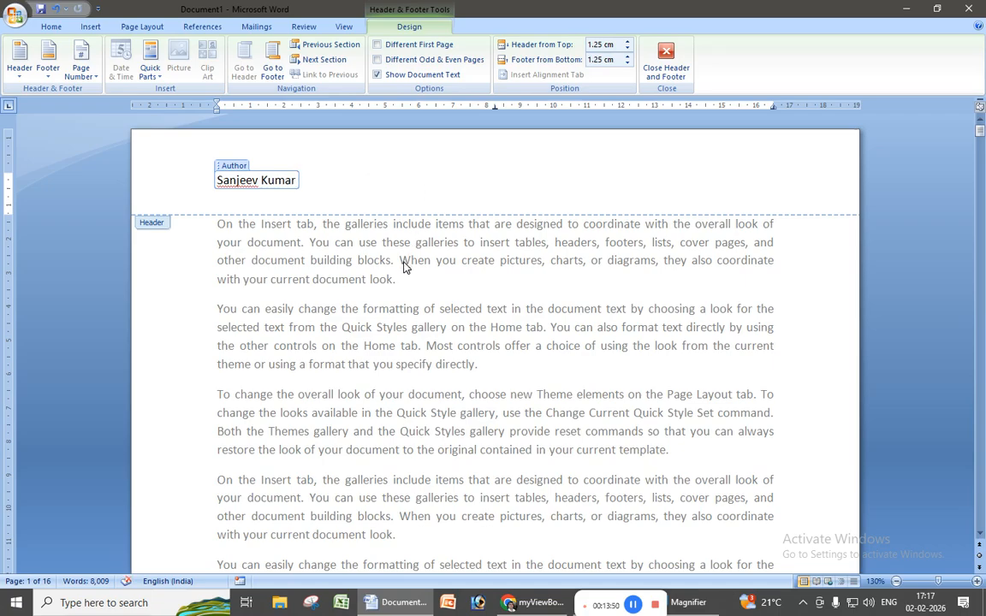
double_click(366, 241)
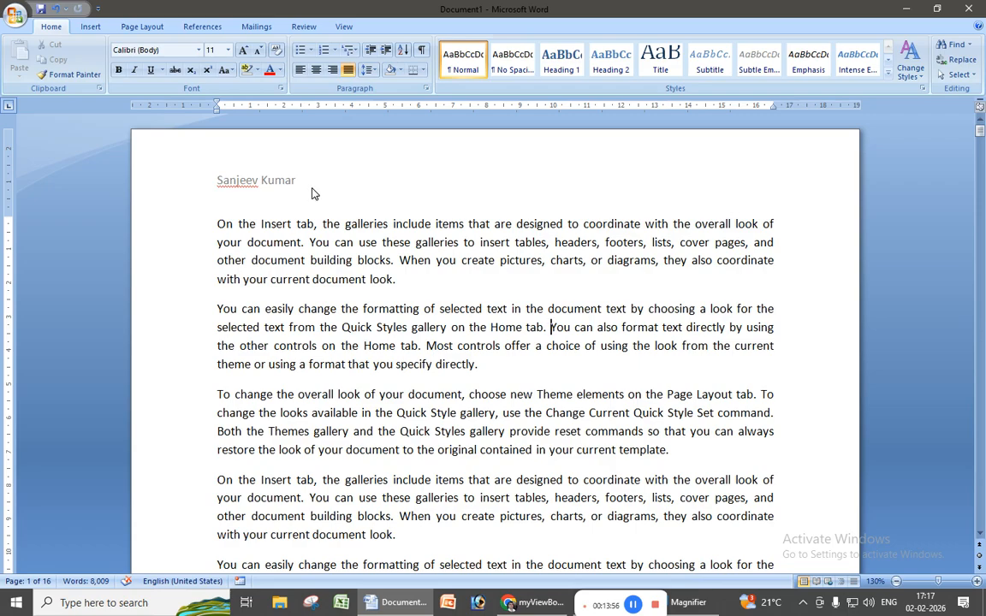
Reopen the header, enter the same full name as plain text to the right of the Author property, and close the header
double_click(312, 190)
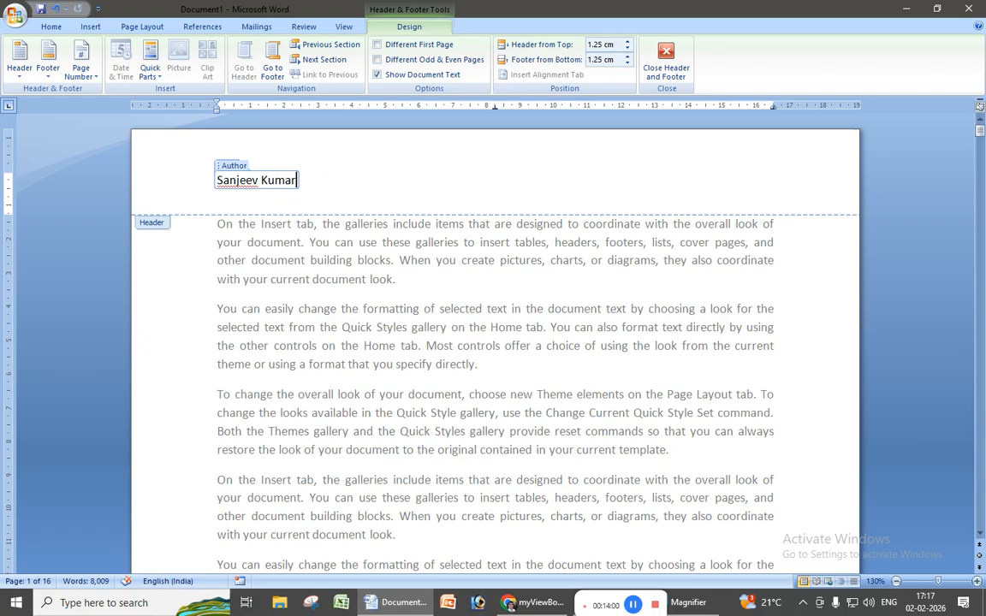
double_click(351, 182)
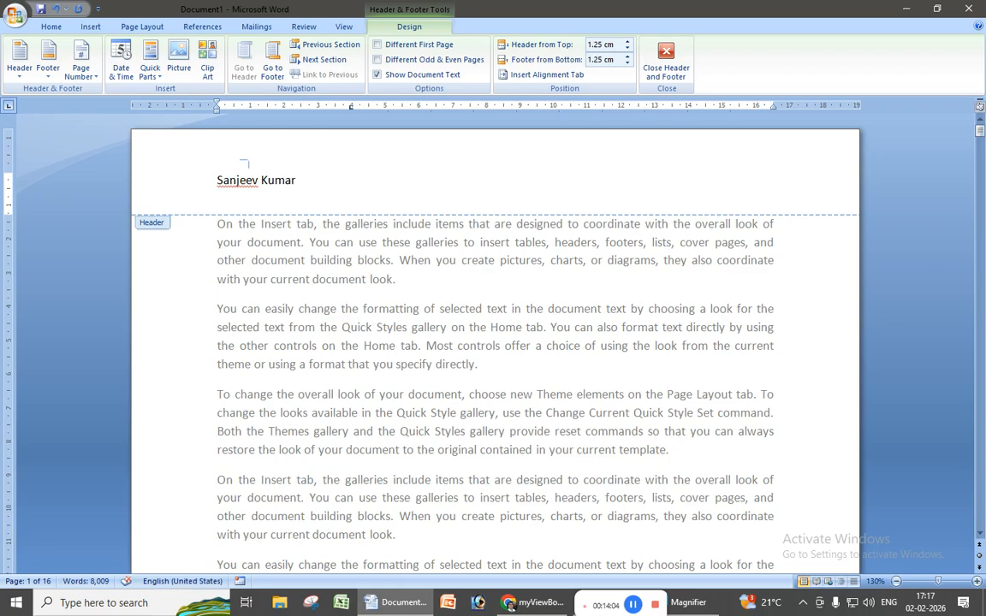
text(Sanjeev Kumar)
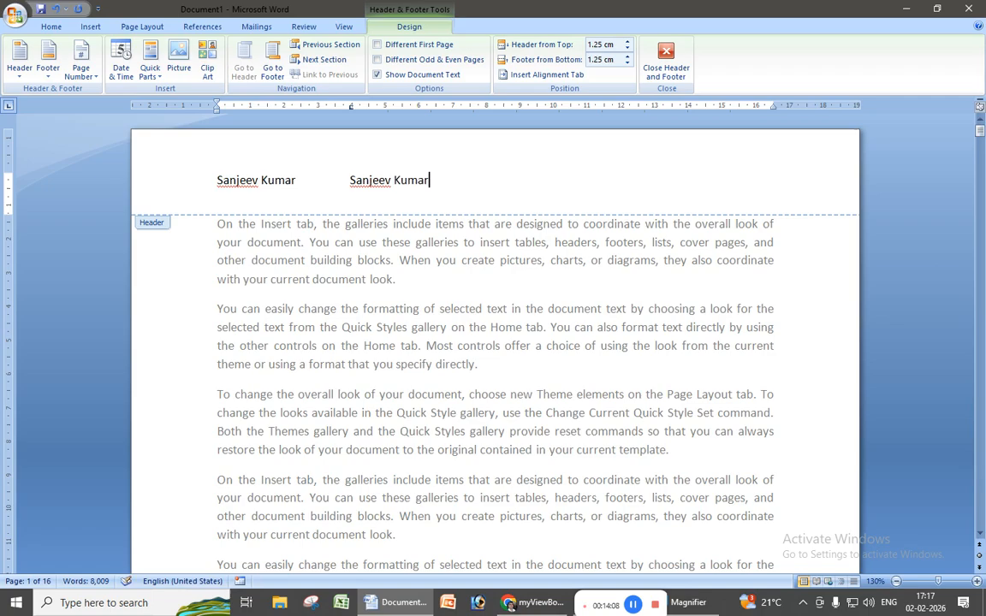
double_click(389, 231)
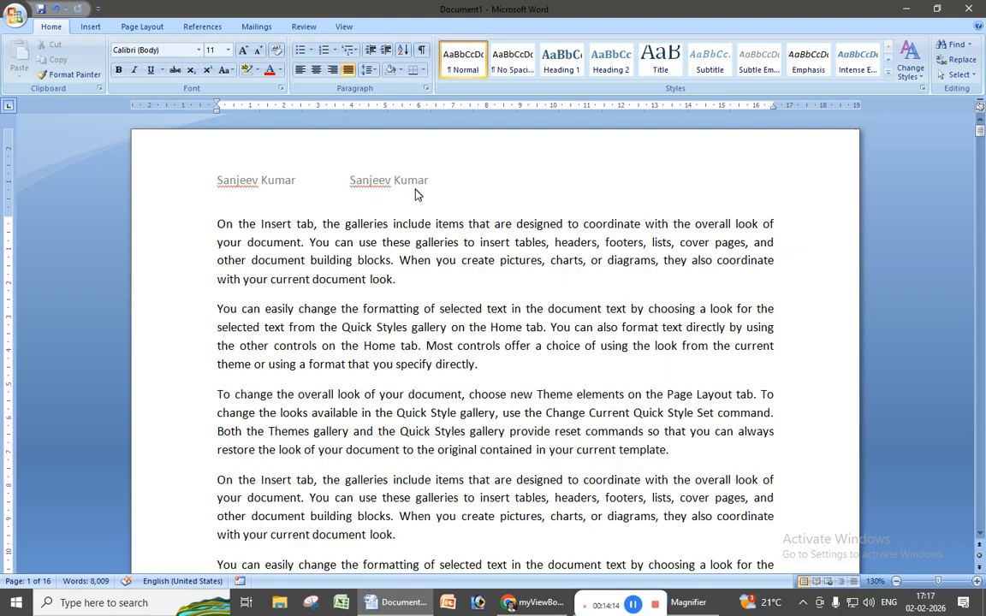
Reopen the header and delete both the plain-text name and the Author property, leaving the header empty
double_click(416, 182)
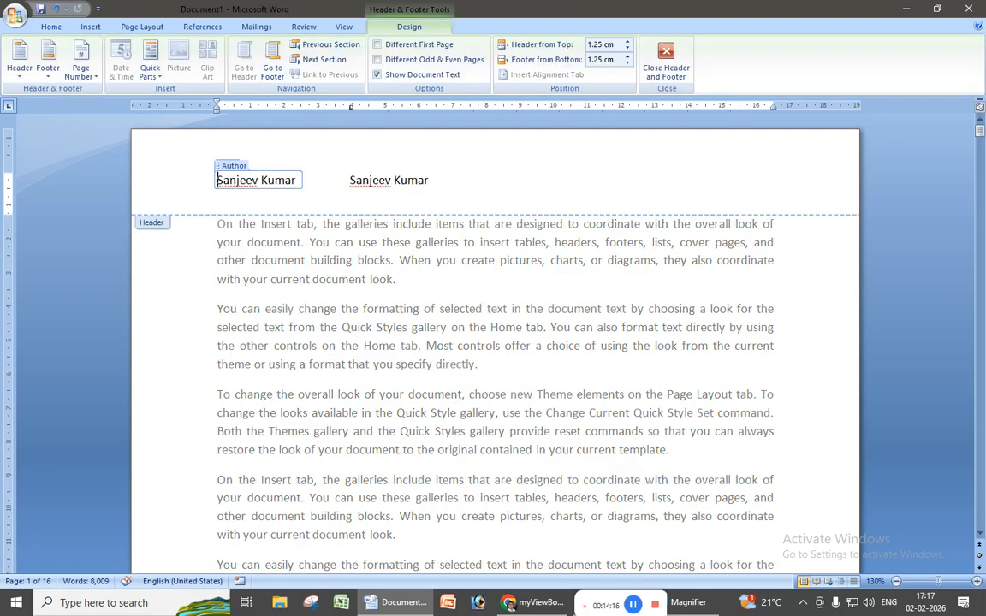
click(385, 180)
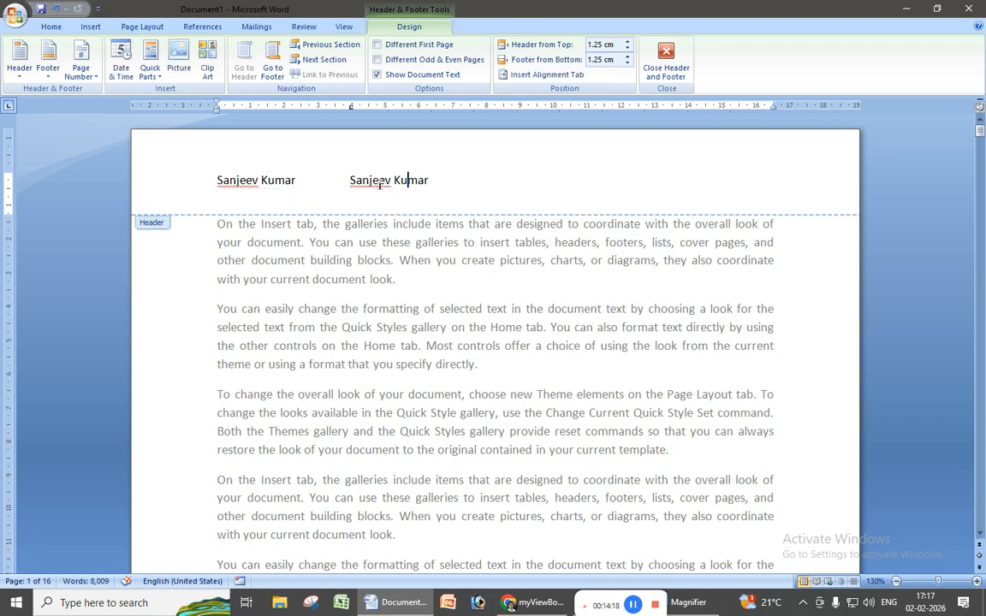
key(Left)
click(275, 180)
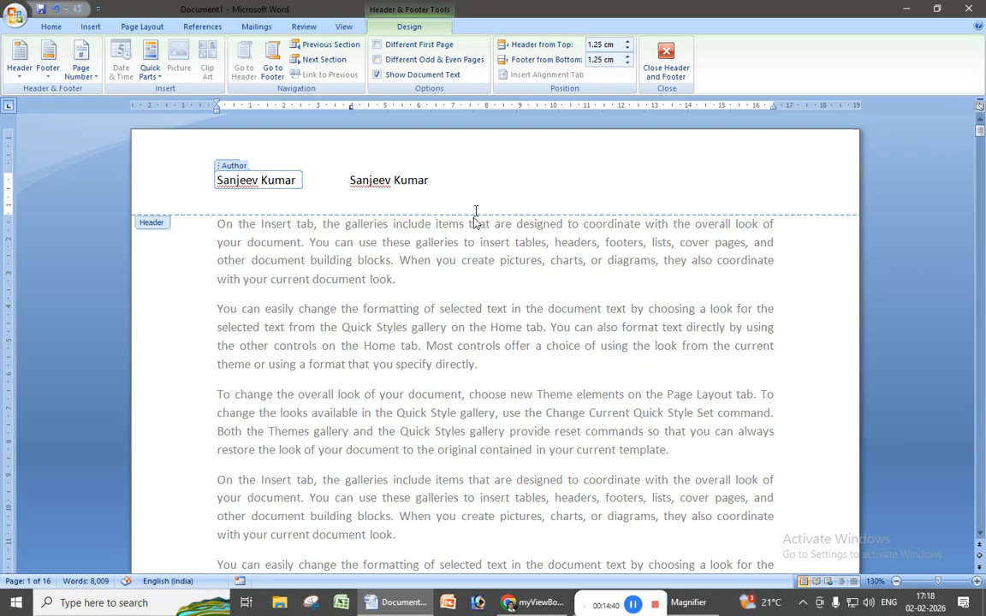
click(477, 183)
key(BackSpace)
key(BackSpace)
key(BackSpace)
key(BackSpace)
key(BackSpace)
key(BackSpace)
key(BackSpace)
key(BackSpace)
key(BackSpace)
key(BackSpace)
key(BackSpace)
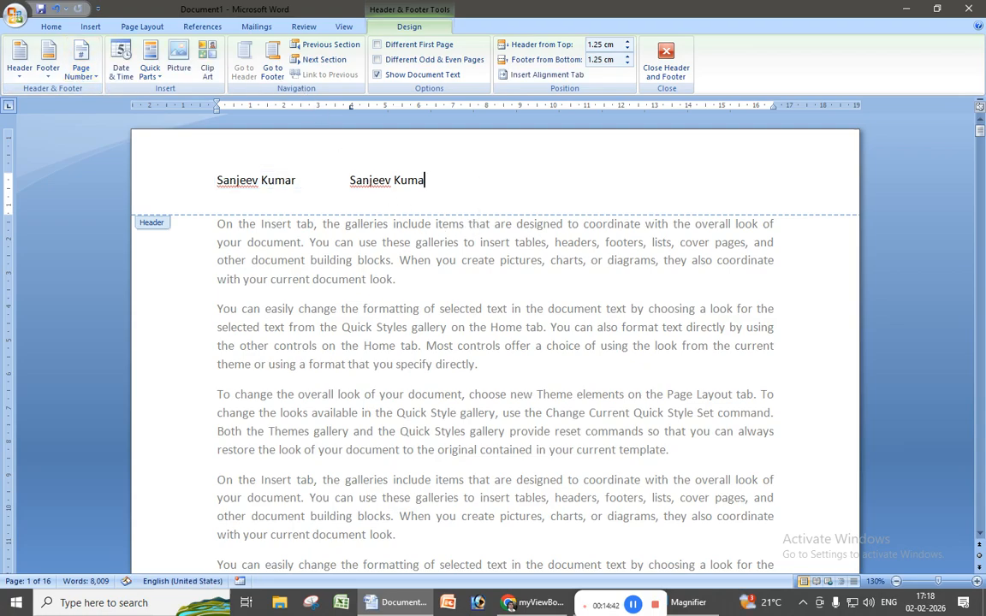
key(BackSpace)
key(BackSpace)
key(BackSpace)
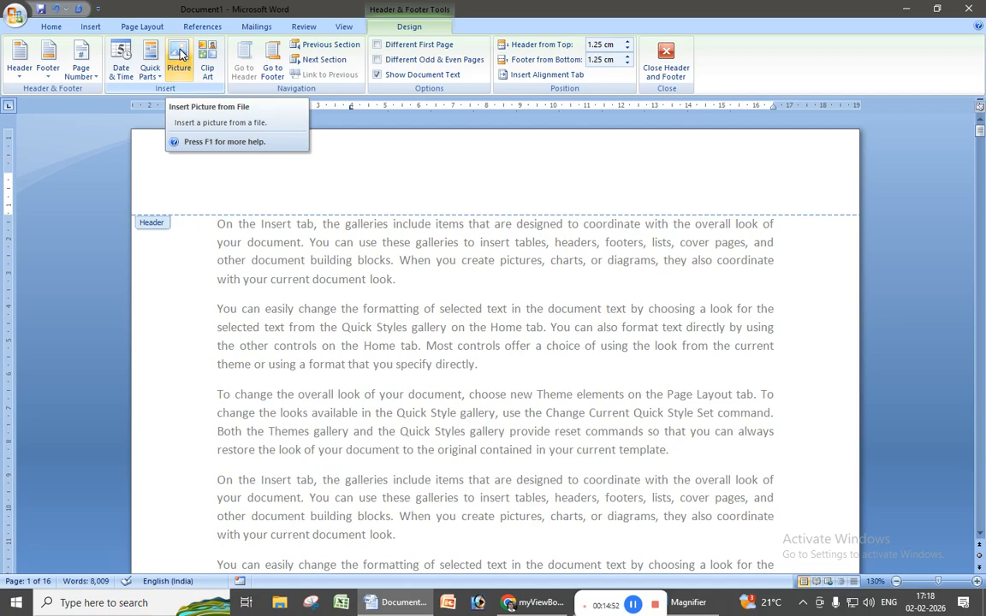
Insert the logo picture cdc0afc4-c019-467b-9649-b579dd6acc79.jpg from the Desktop into the header and shrink it to about 2.11 cm square
click(180, 54)
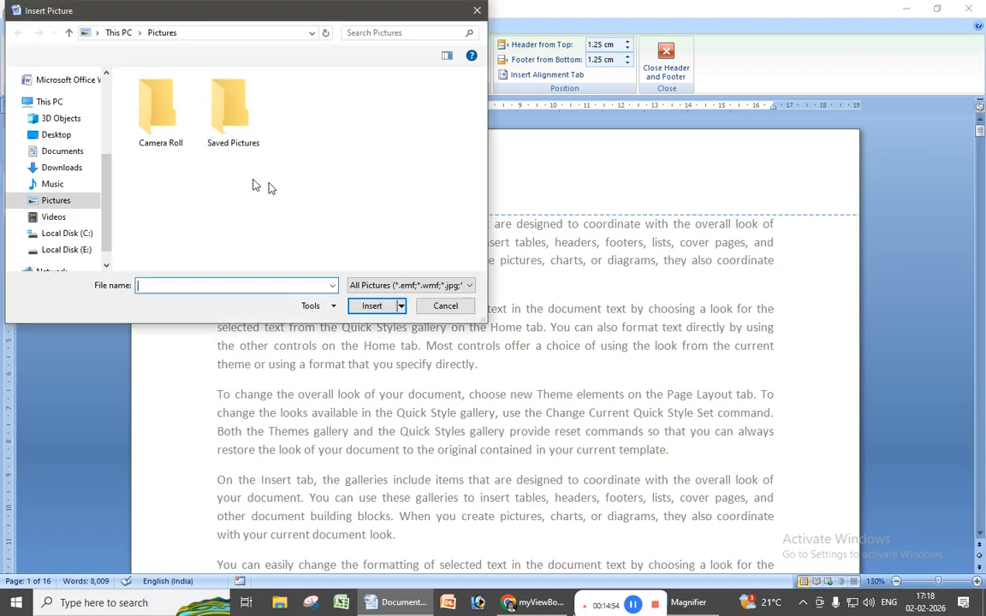
click(57, 135)
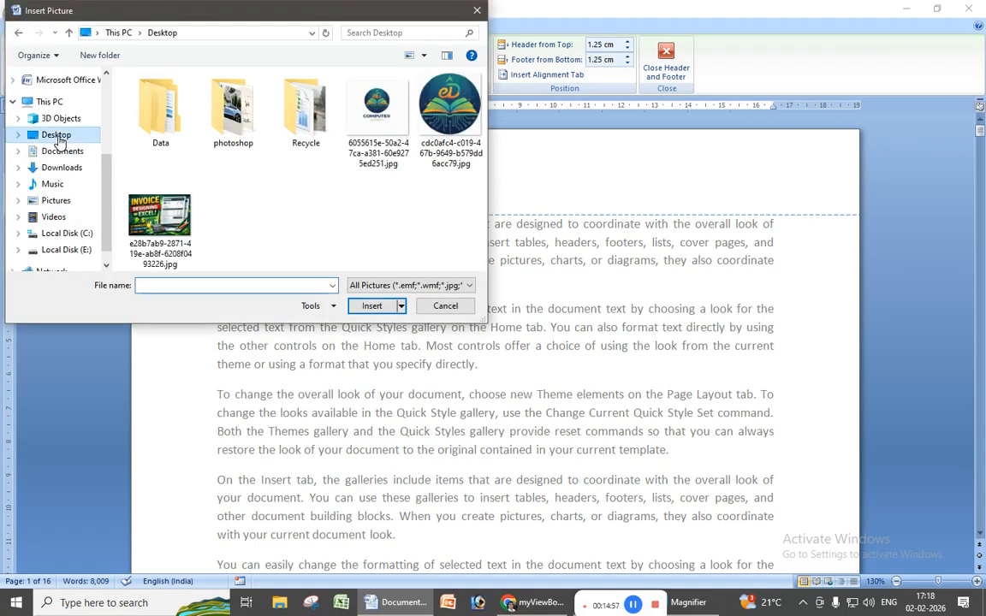
click(426, 136)
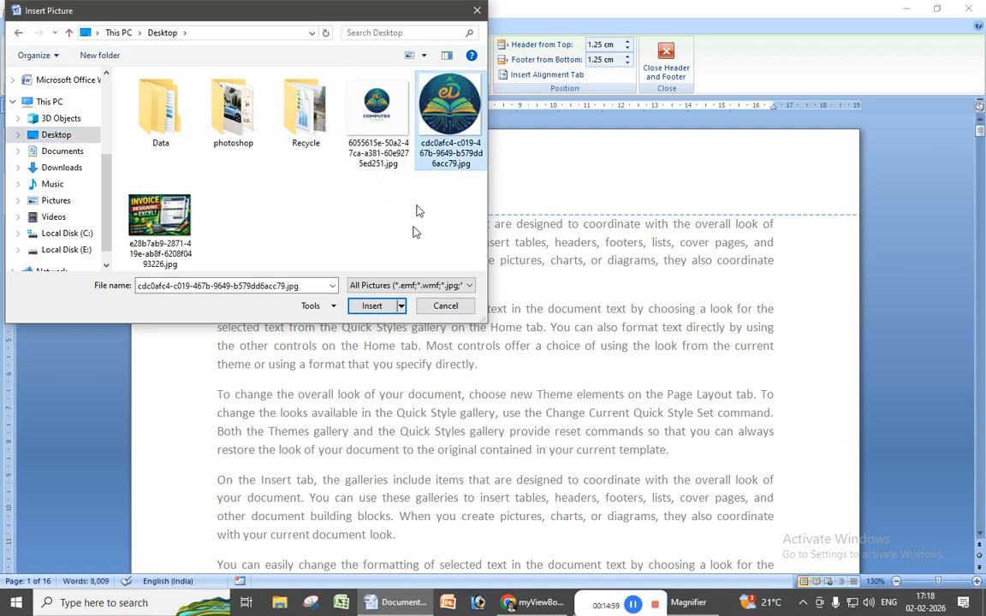
click(372, 306)
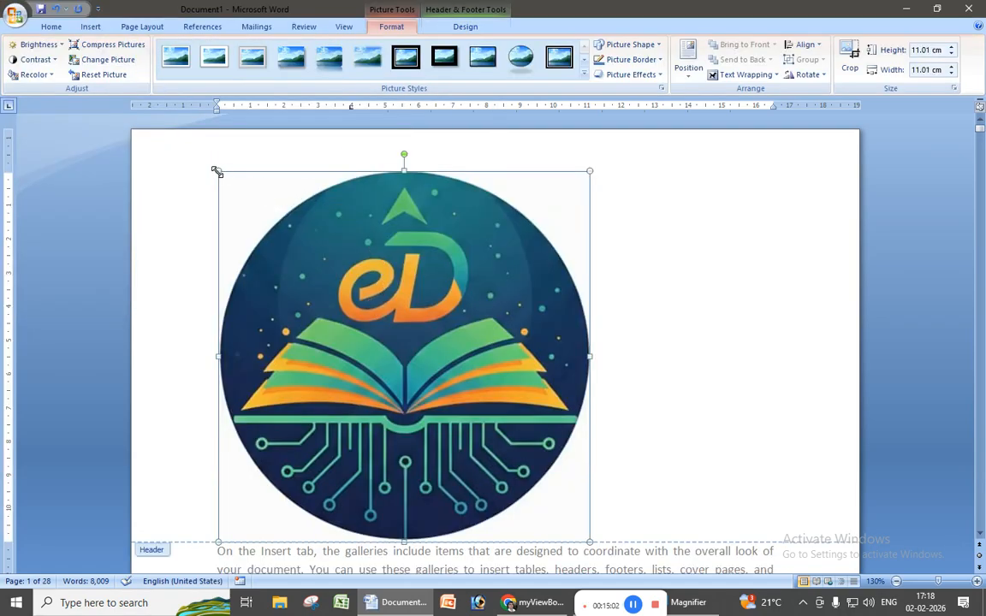
drag(217, 171, 518, 510)
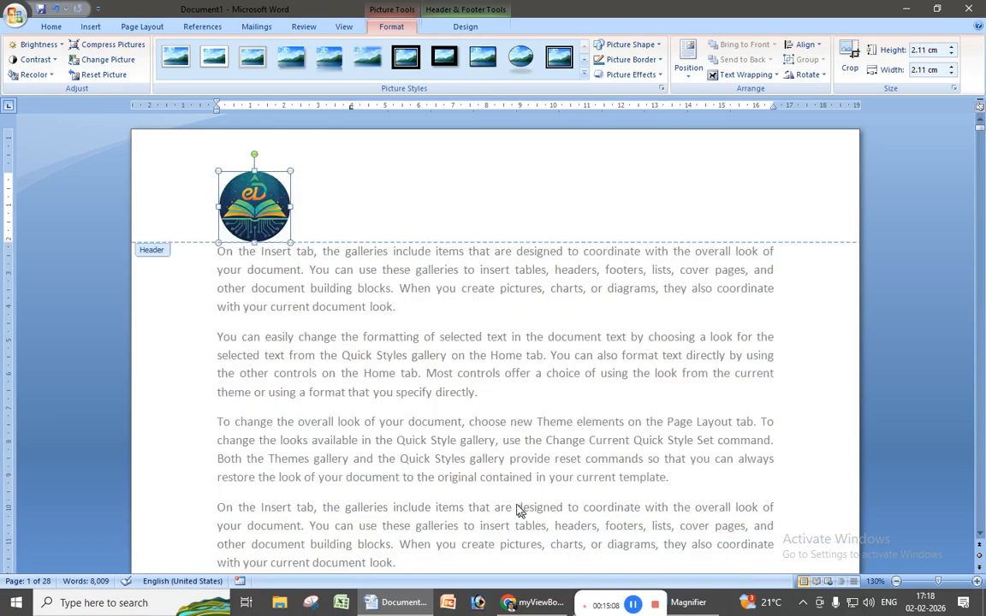
Set the logo's position to top left with text wrapping, move it up to the centre of the header, and close the header
mouse_move(258, 207)
mouse_down()
mouse_move(279, 205)
mouse_move(249, 207)
mouse_move(267, 200)
mouse_up()
click(692, 77)
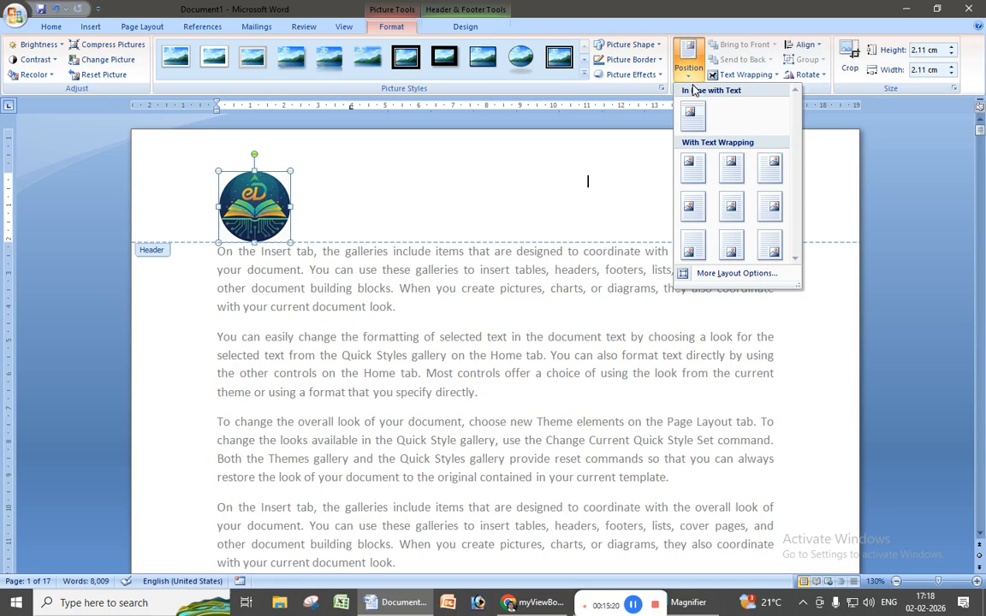
click(692, 167)
drag(242, 282, 255, 187)
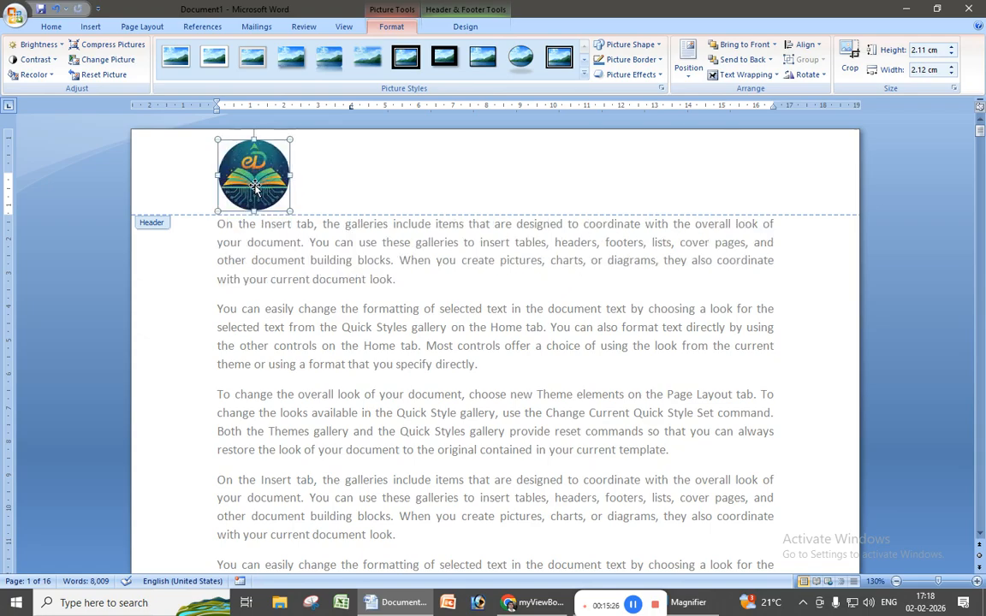
drag(256, 186, 514, 182)
double_click(549, 327)
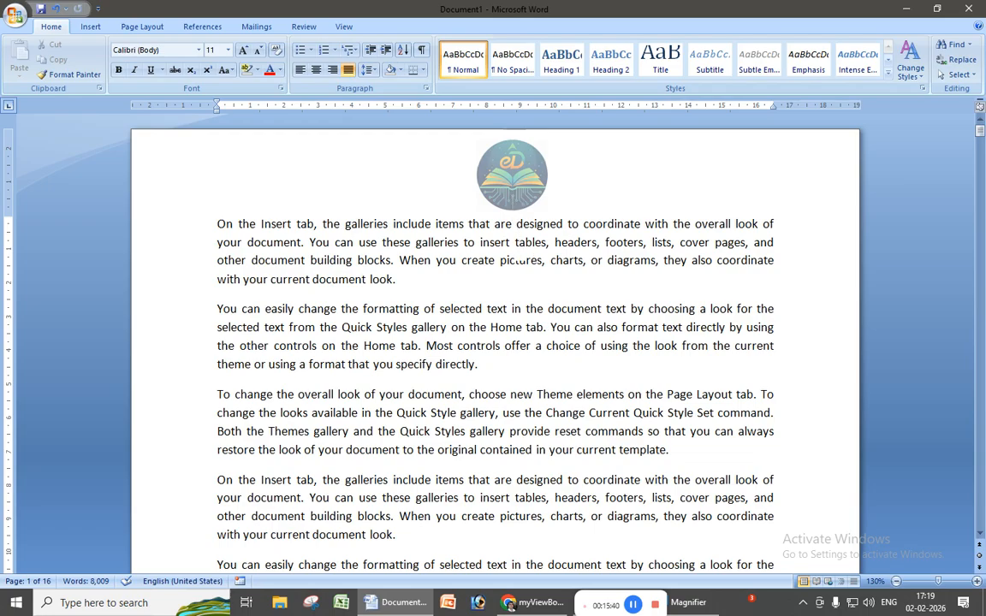
Check the logo on the following pages, reopen the page 1 header and move the logo to the left margin
scroll(518, 258, down, 10)
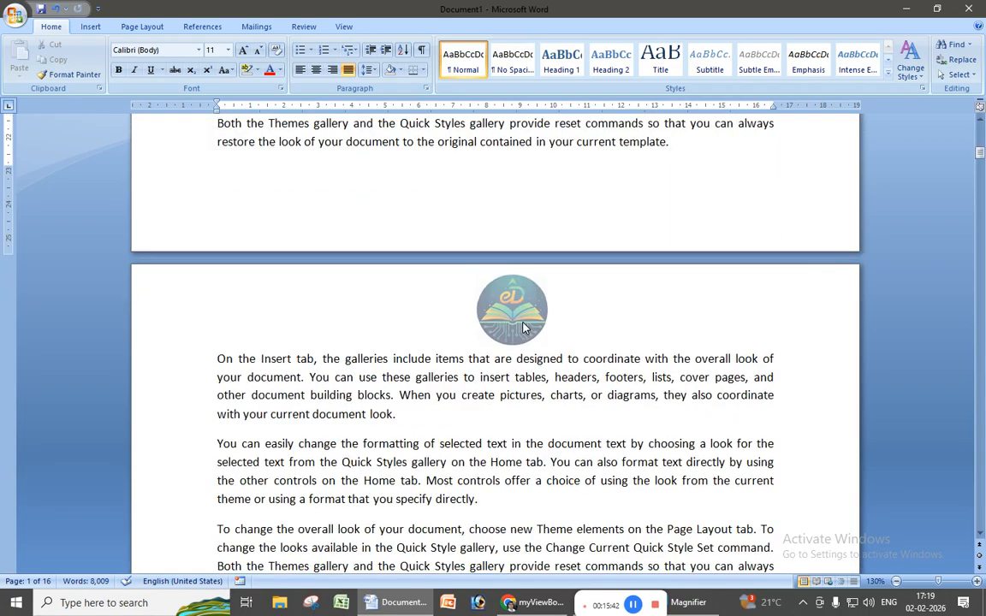
scroll(561, 323, down, 15)
scroll(495, 342, down, 15)
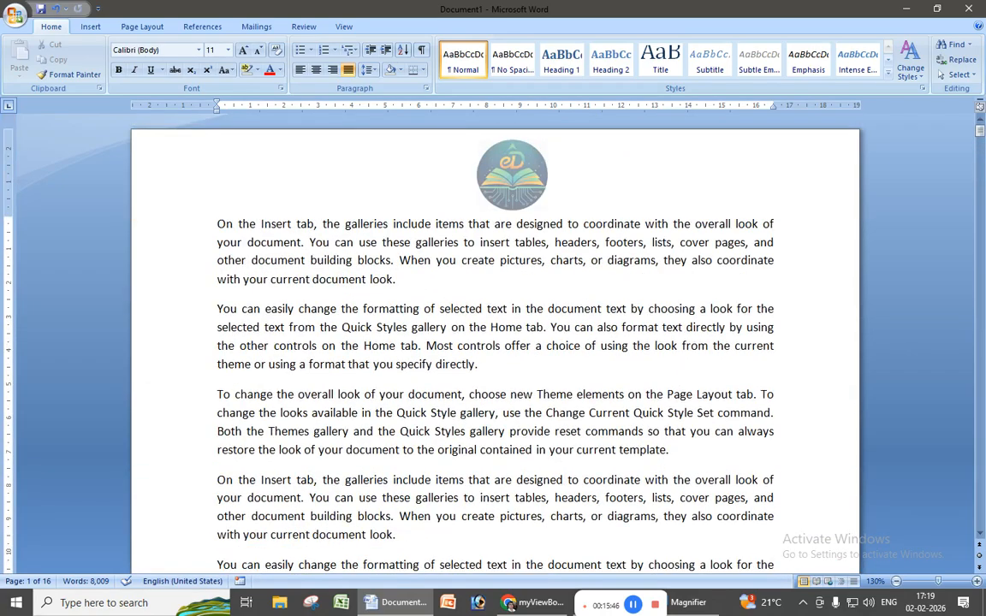
double_click(600, 191)
click(514, 175)
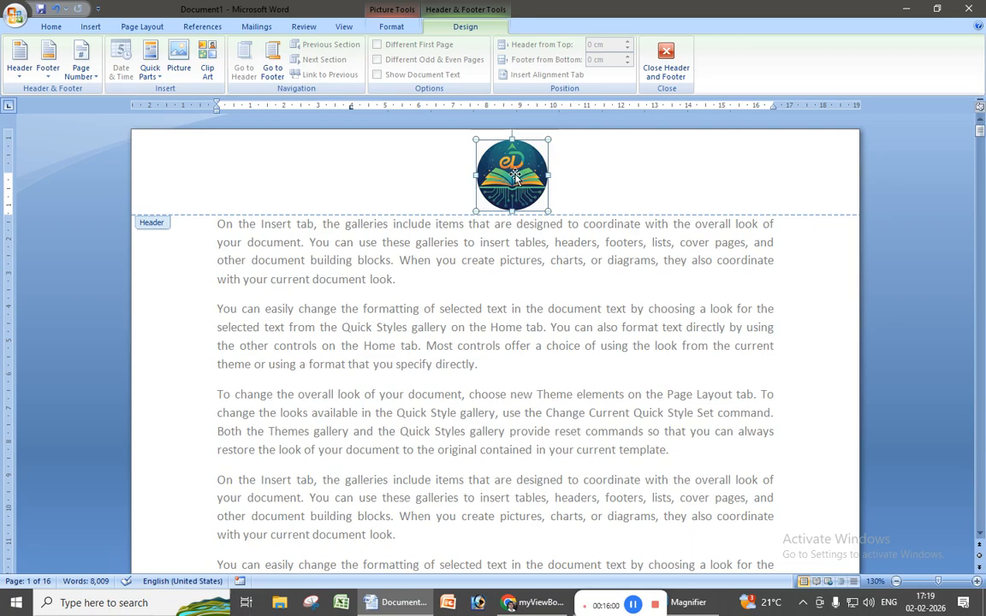
drag(515, 176, 262, 172)
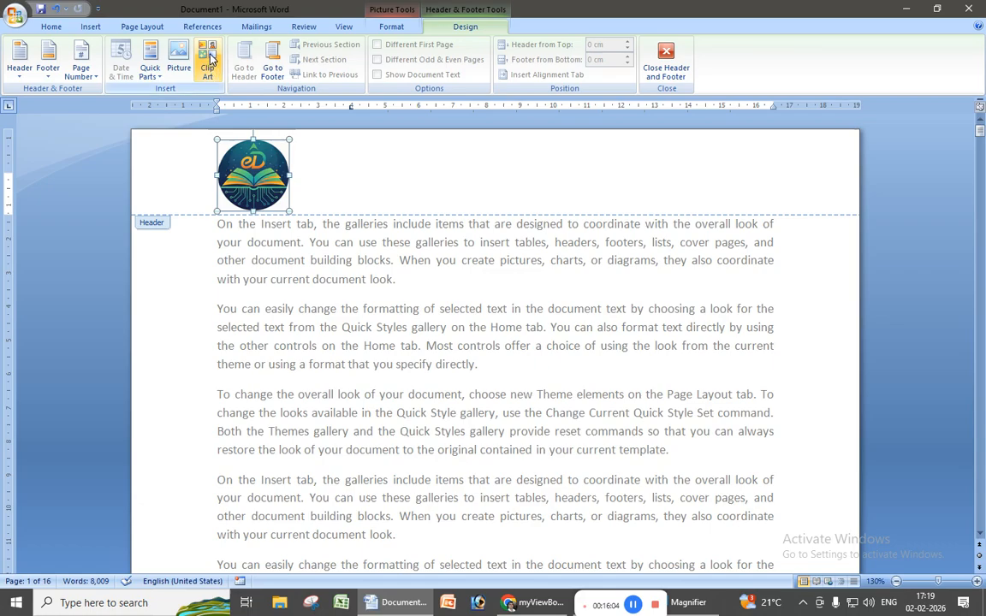
Search the clip art for flower, insert the white roses clip in the header and shrink it to about 2.03 by 2.14 cm
click(208, 61)
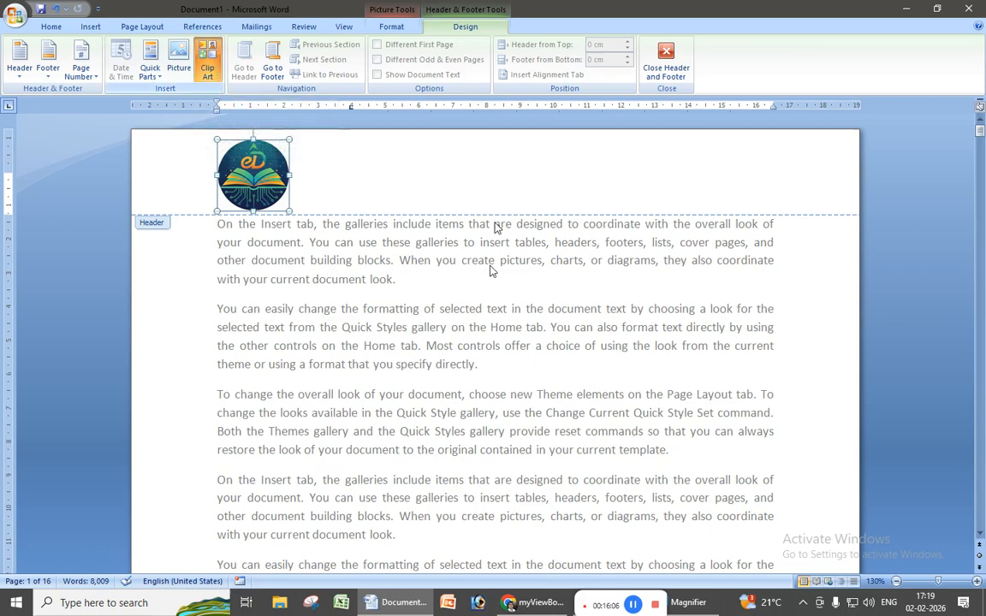
click(645, 214)
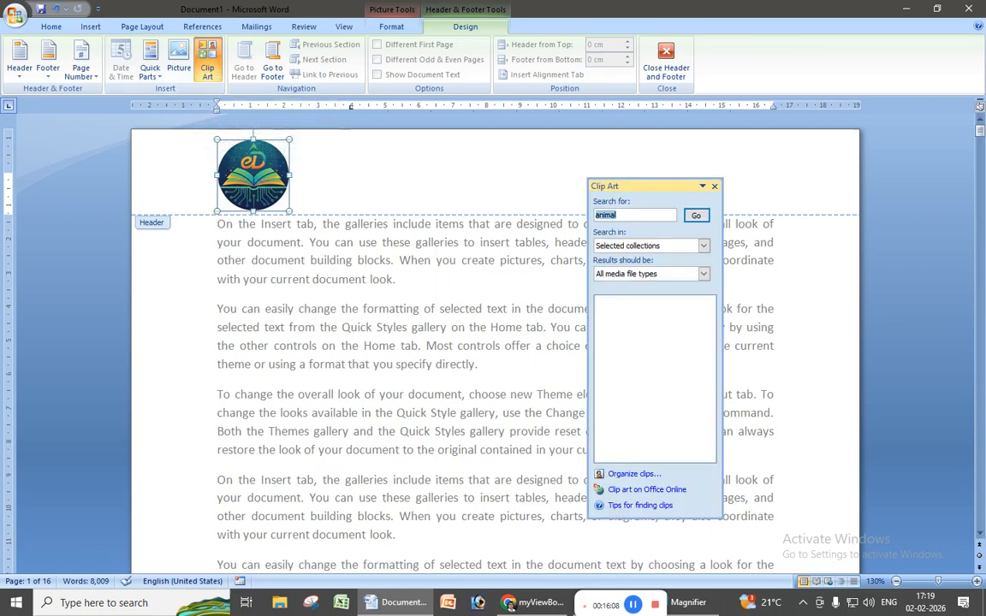
key(BackSpace)
click(695, 217)
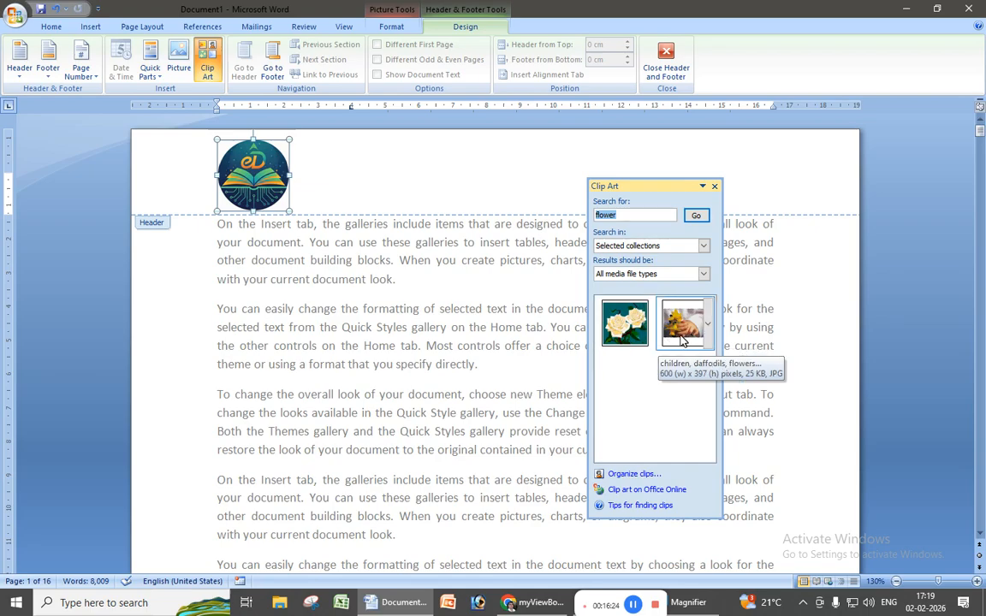
click(625, 324)
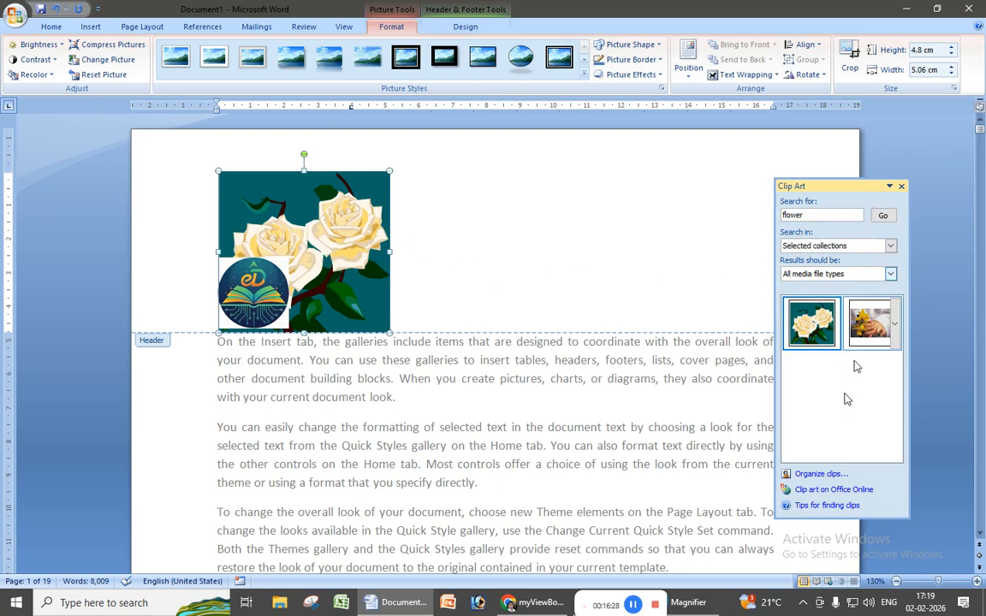
click(901, 187)
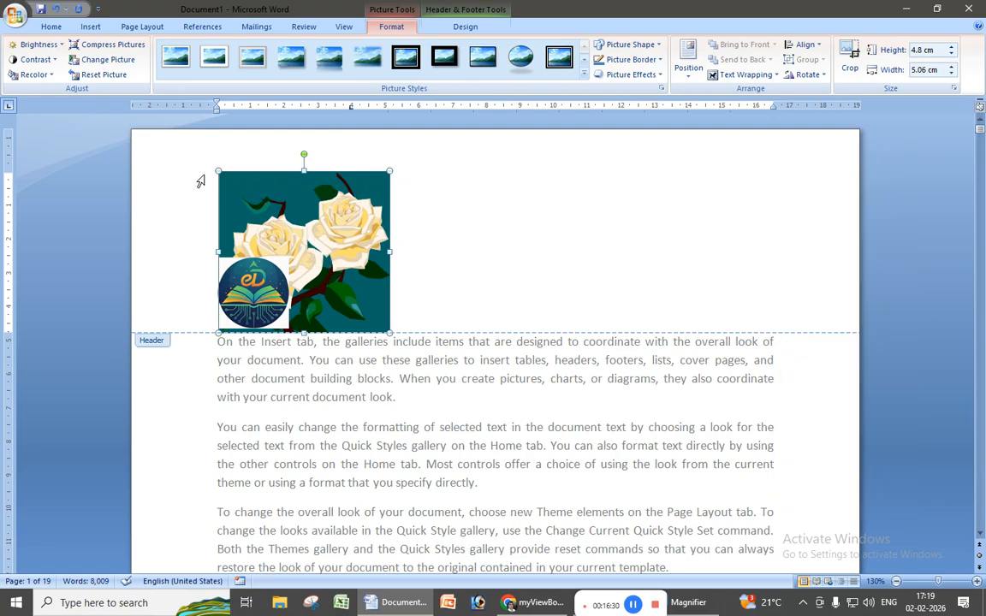
drag(221, 170, 299, 247)
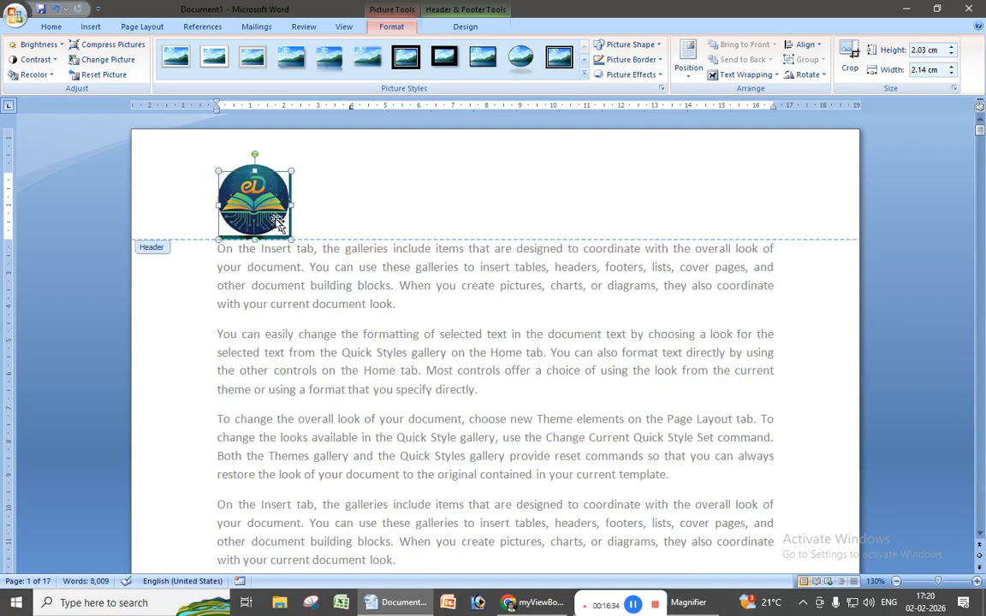
Move the logo aside within the header and set the white roses clip's position to top left with text wrapping
drag(258, 206, 395, 212)
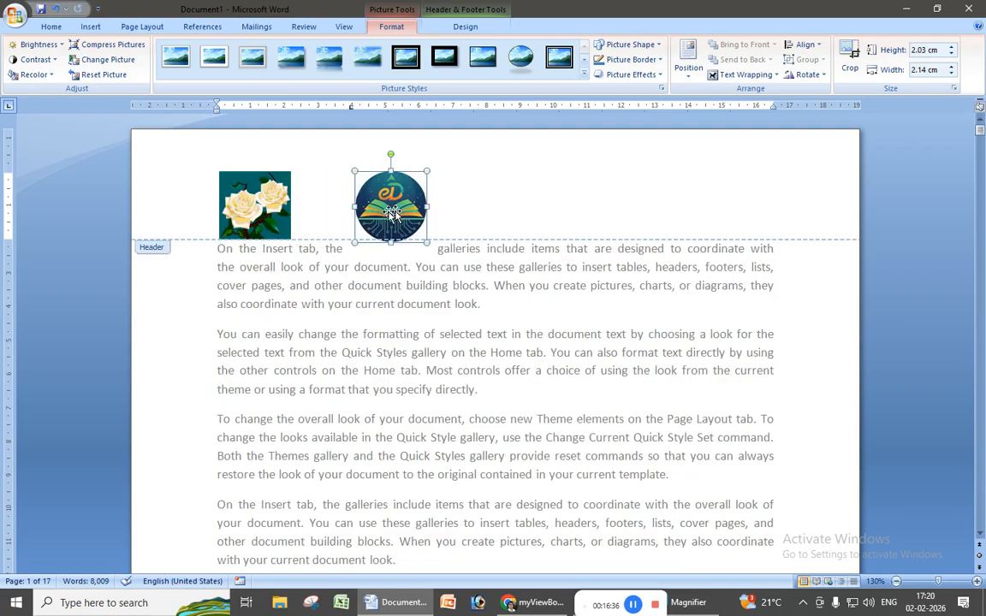
drag(264, 211, 331, 208)
click(267, 208)
mouse_move(255, 206)
mouse_down()
mouse_move(316, 208)
mouse_move(248, 205)
mouse_up()
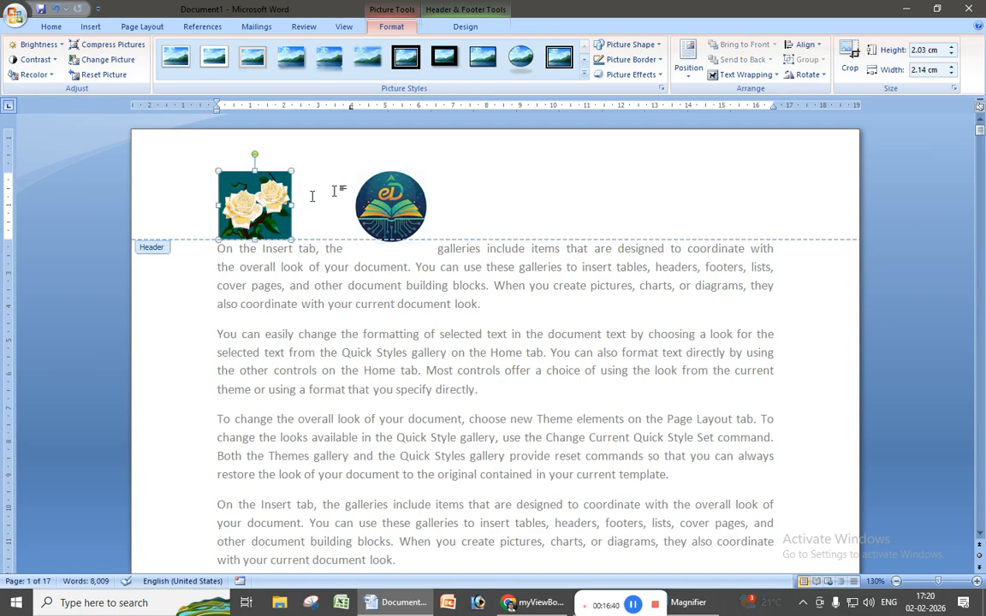
click(690, 73)
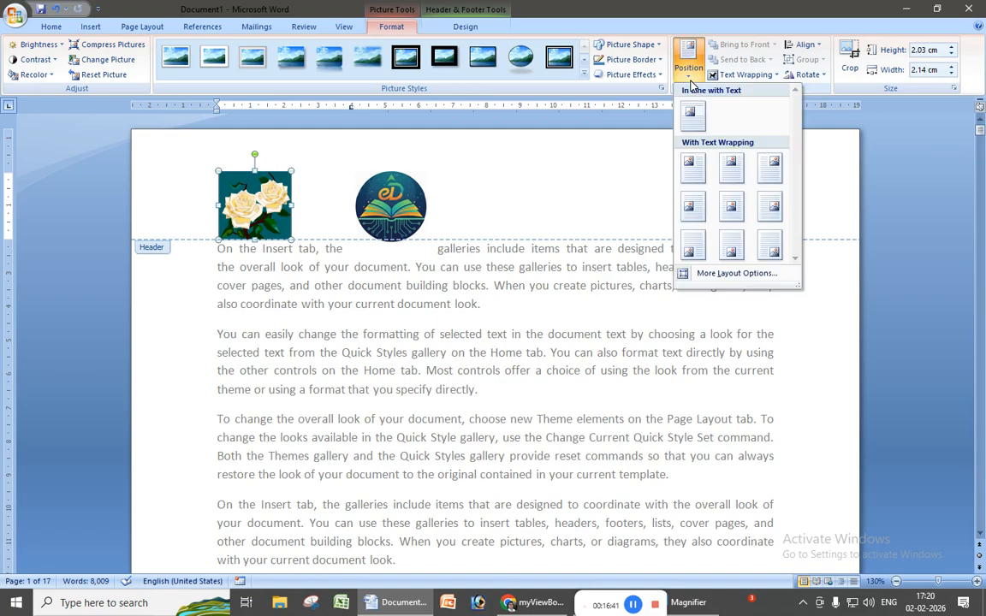
click(692, 168)
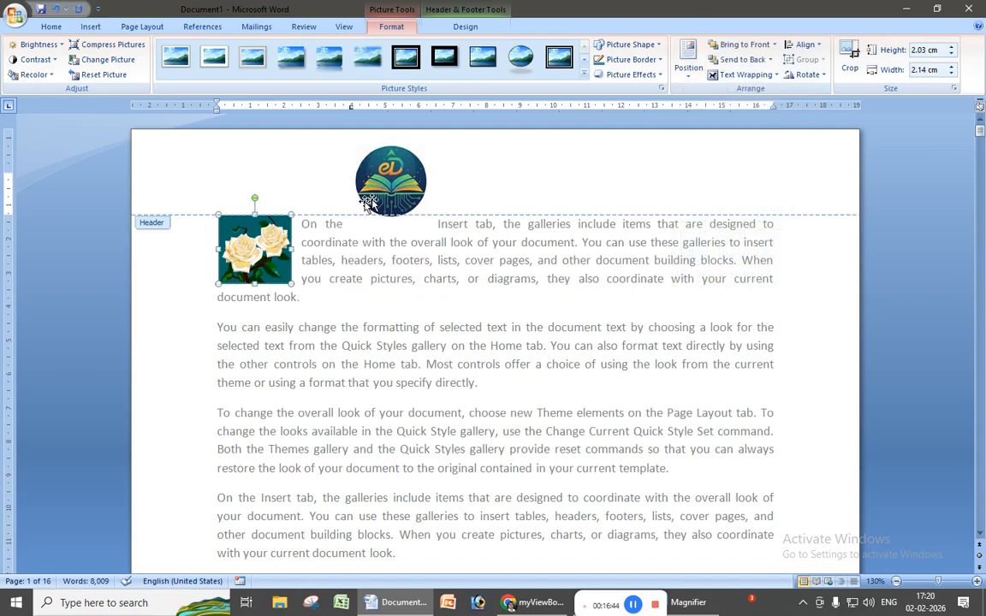
Place the logo at the header's left margin and the roses at the right margin, close the header and check the following pages
drag(346, 176, 245, 181)
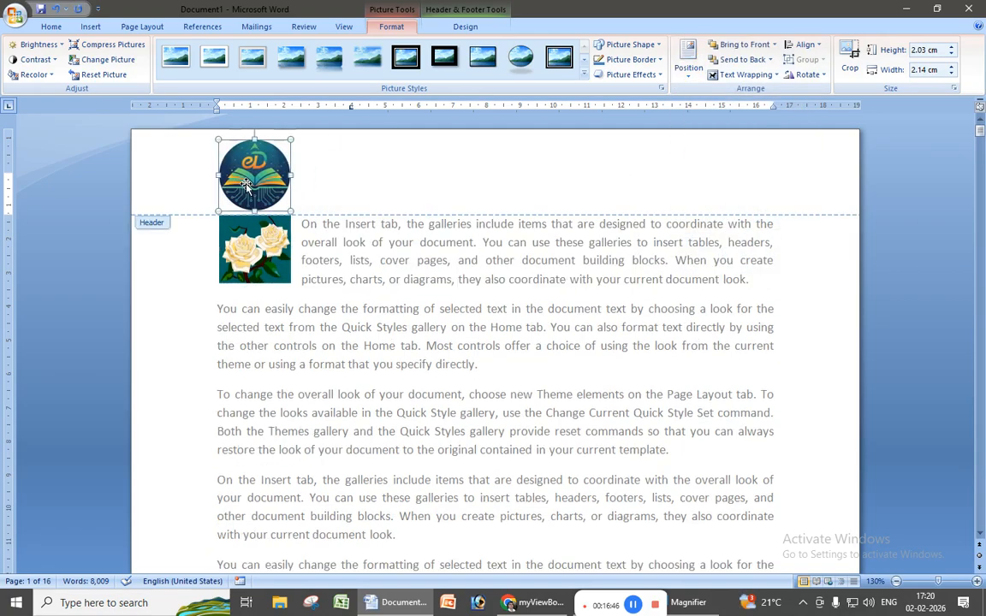
drag(255, 251, 397, 206)
drag(547, 185, 738, 178)
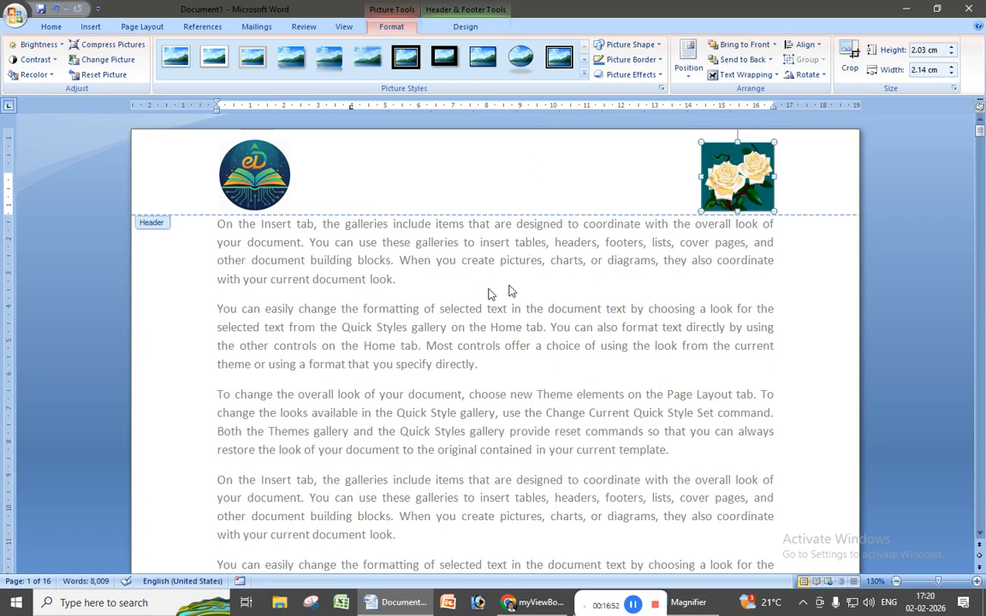
double_click(550, 327)
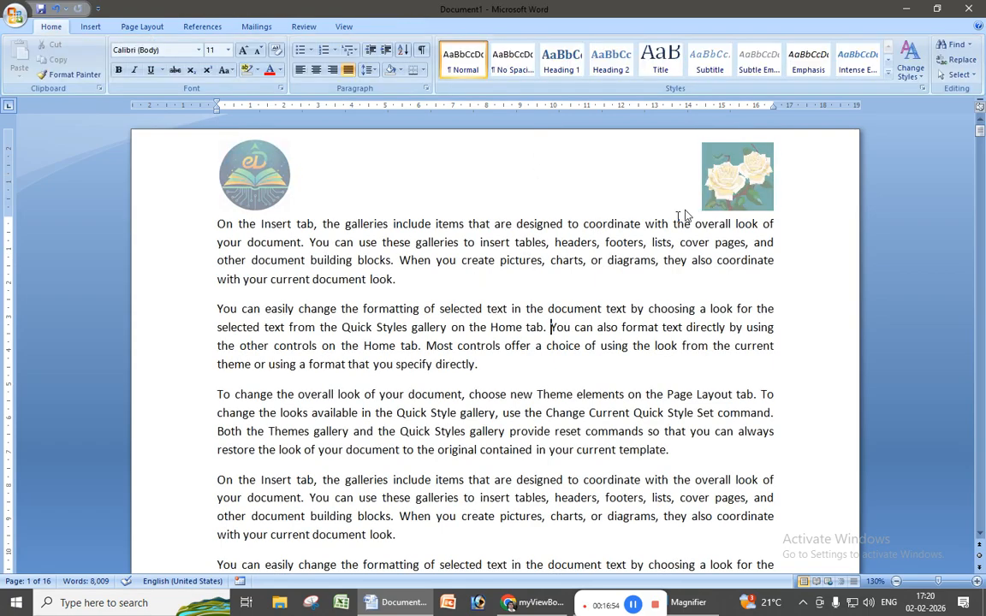
scroll(551, 329, down, 15)
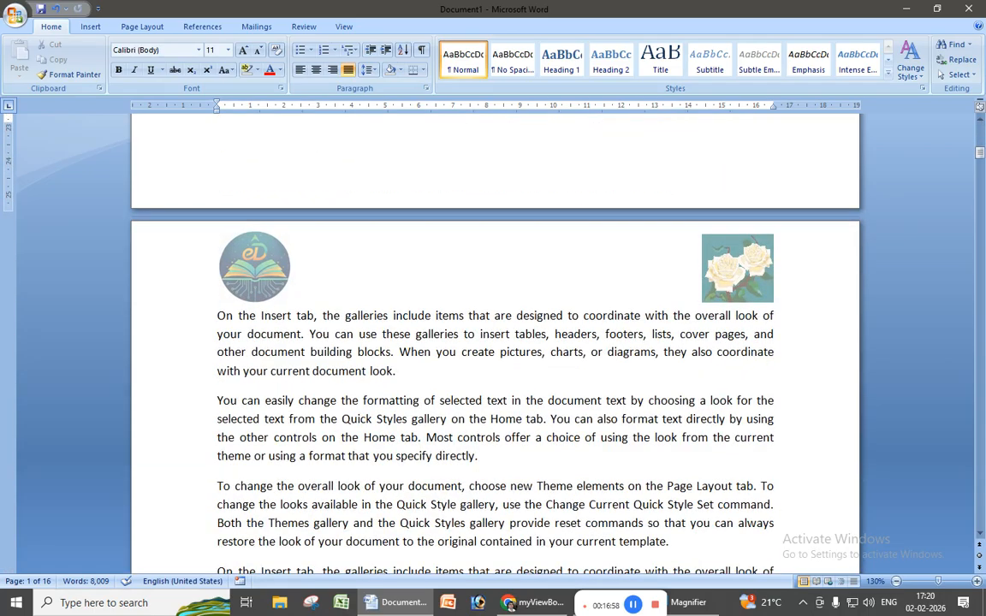
scroll(494, 342, down, 8)
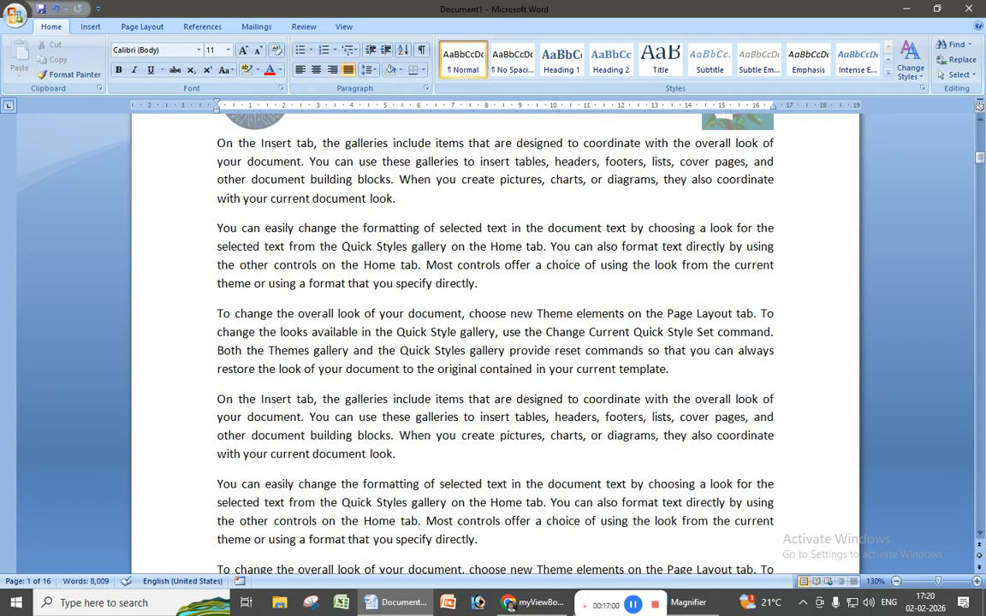
scroll(501, 291, up, 20)
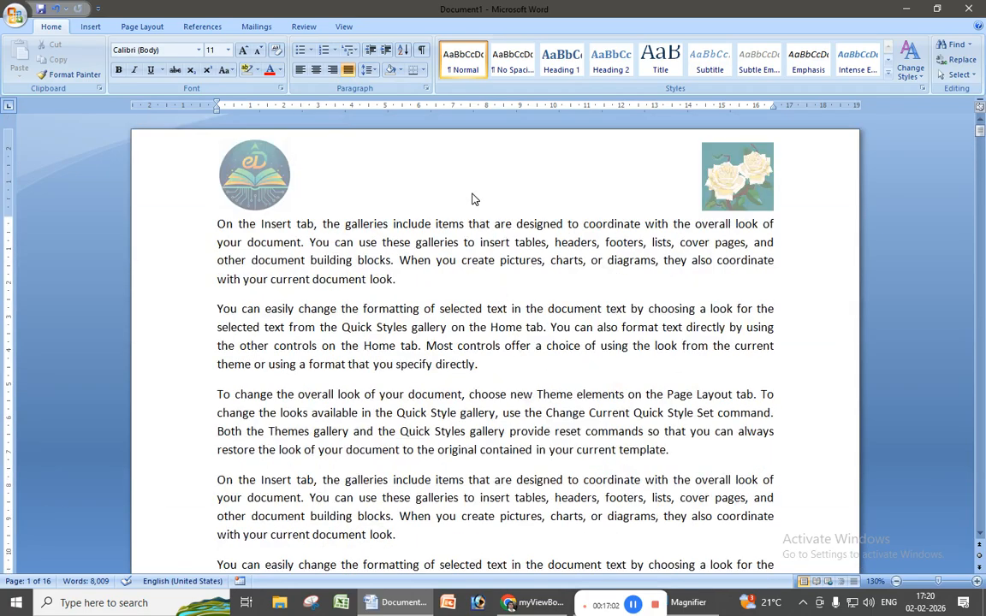
Insert the clip of hands holding yellow flowers in the page 1 footer and shrink it to about 1.49 by 2.24 cm
double_click(475, 200)
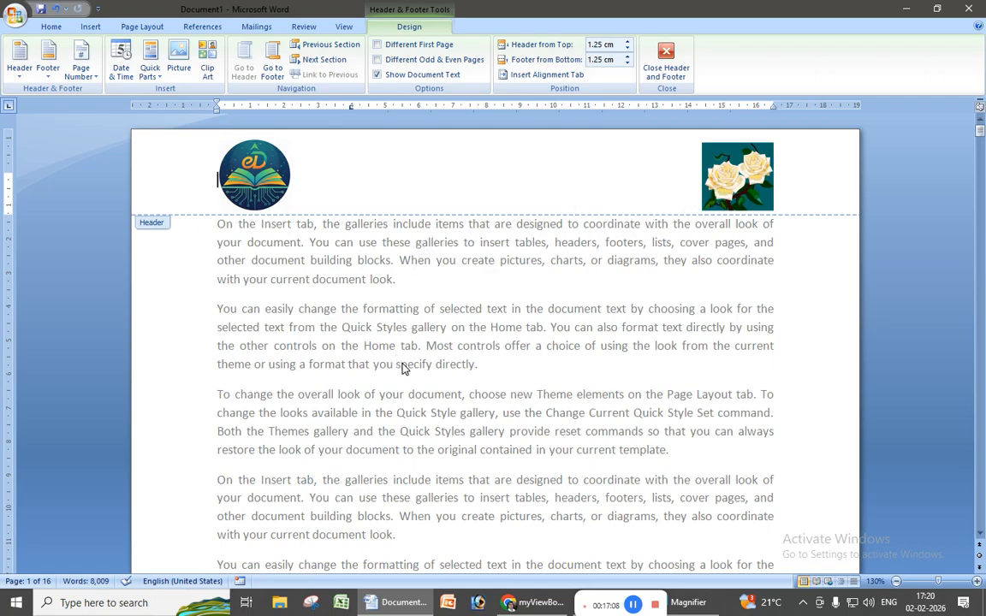
scroll(408, 374, down, 10)
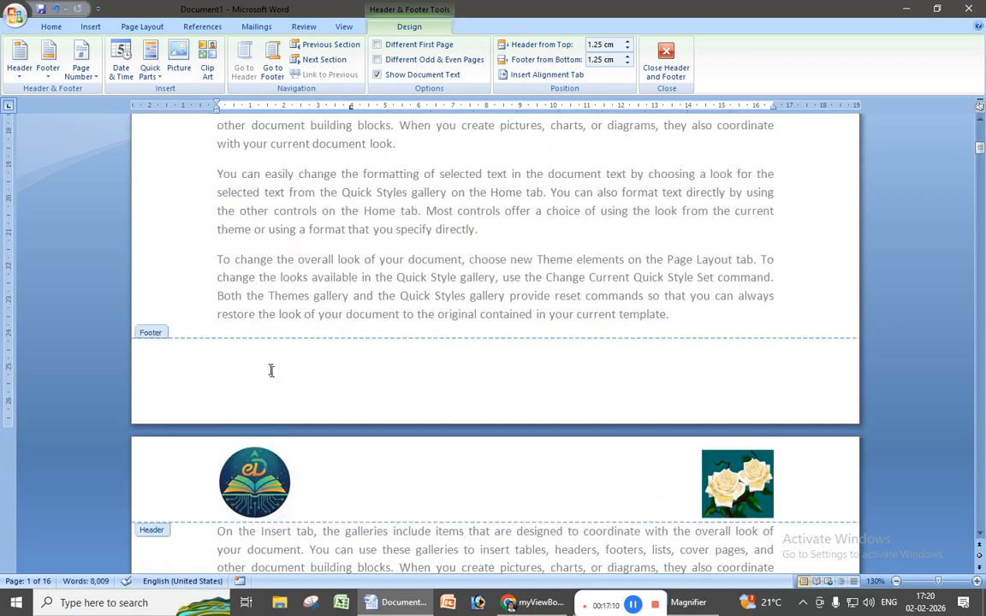
click(272, 371)
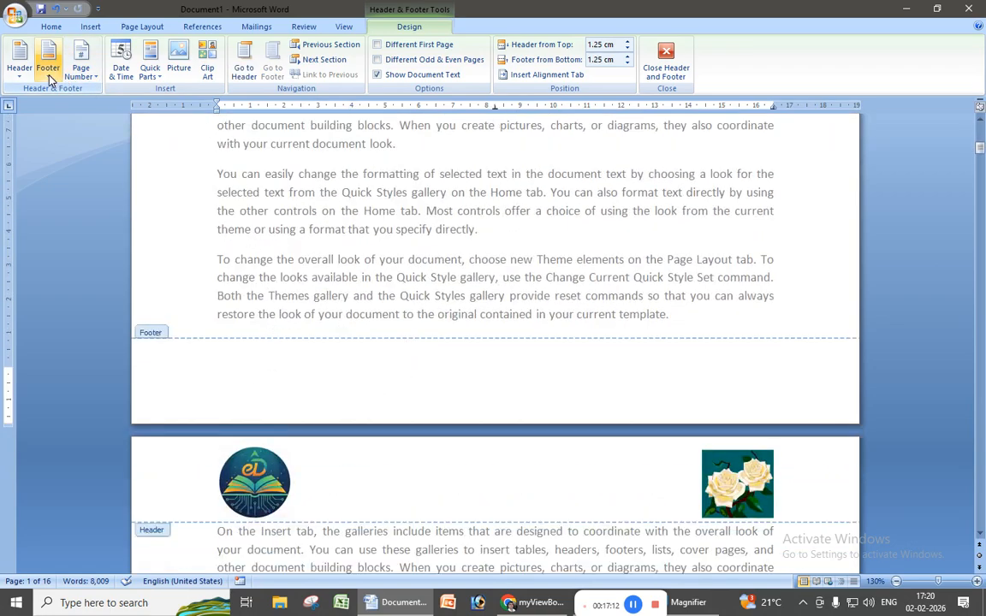
click(184, 65)
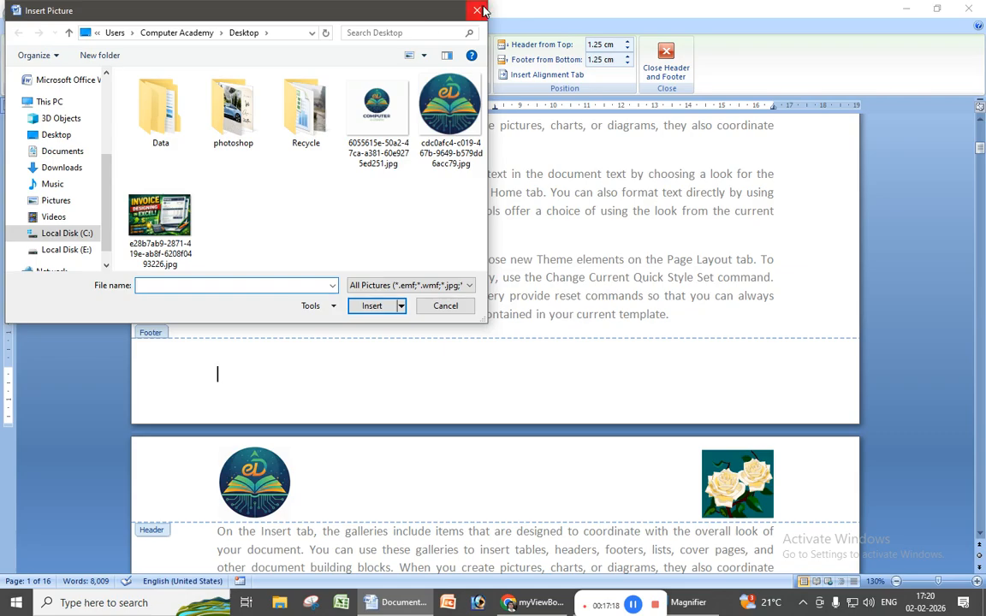
click(479, 11)
click(206, 64)
click(205, 64)
click(206, 64)
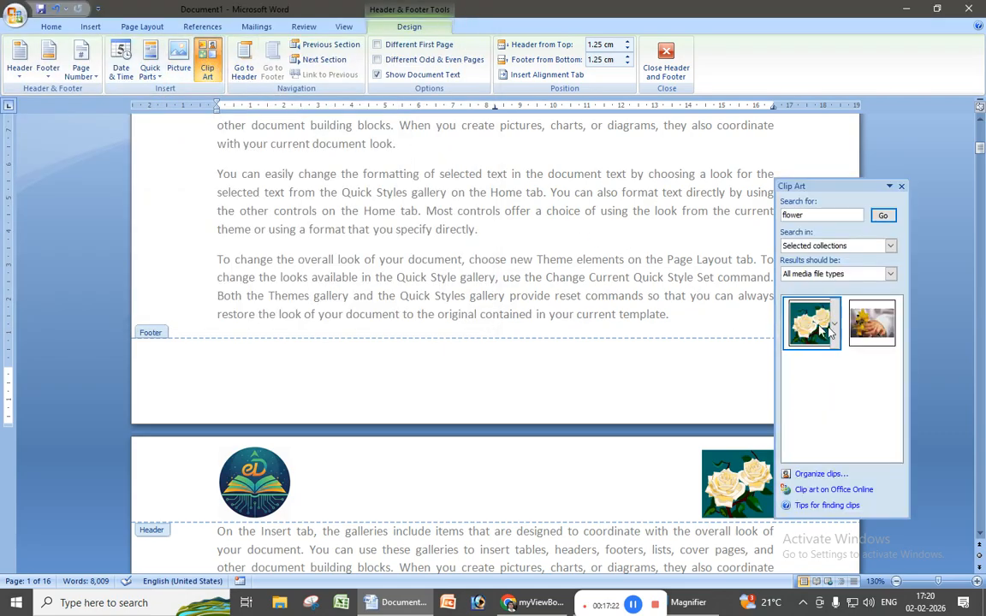
click(871, 322)
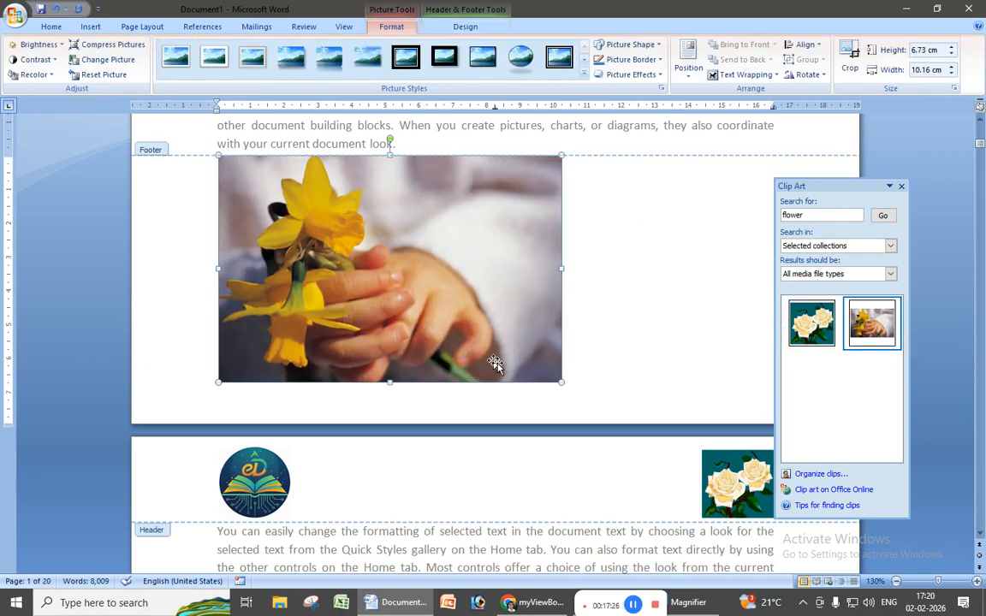
drag(560, 386, 300, 211)
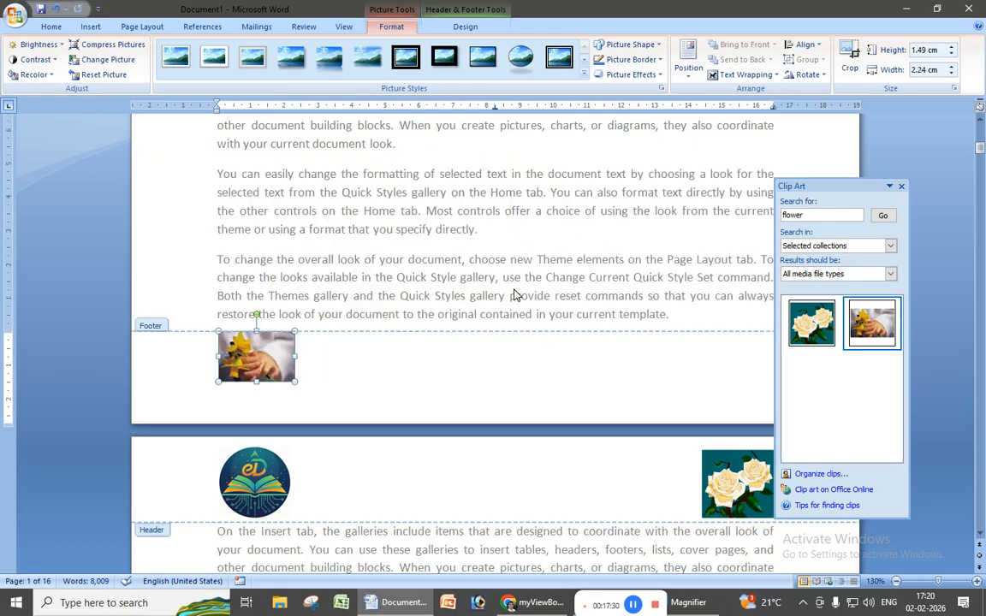
Close the footer and the clip art search, and check the header and footer images on the following pages
double_click(514, 293)
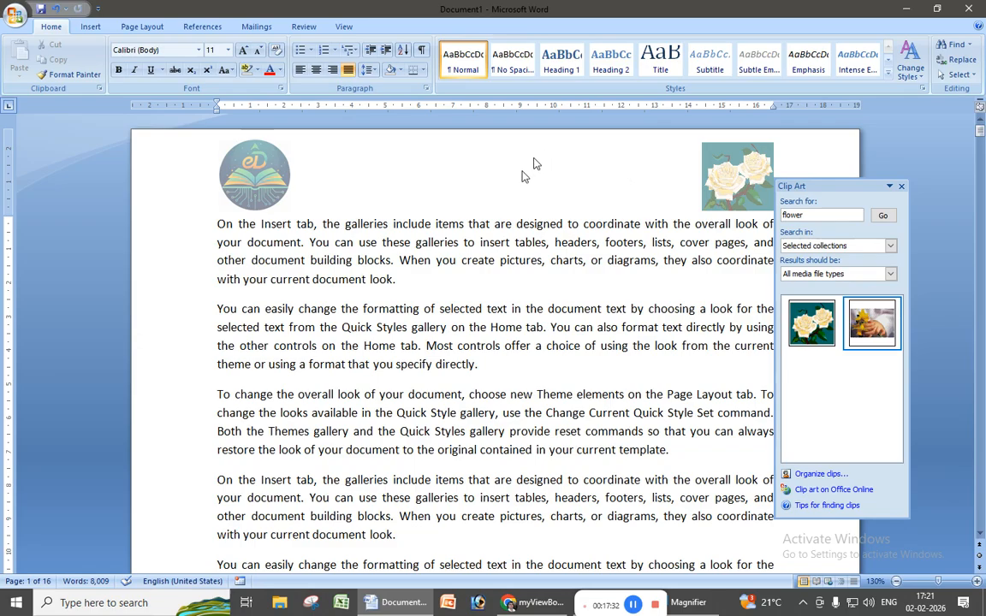
click(900, 187)
scroll(475, 317, down, 10)
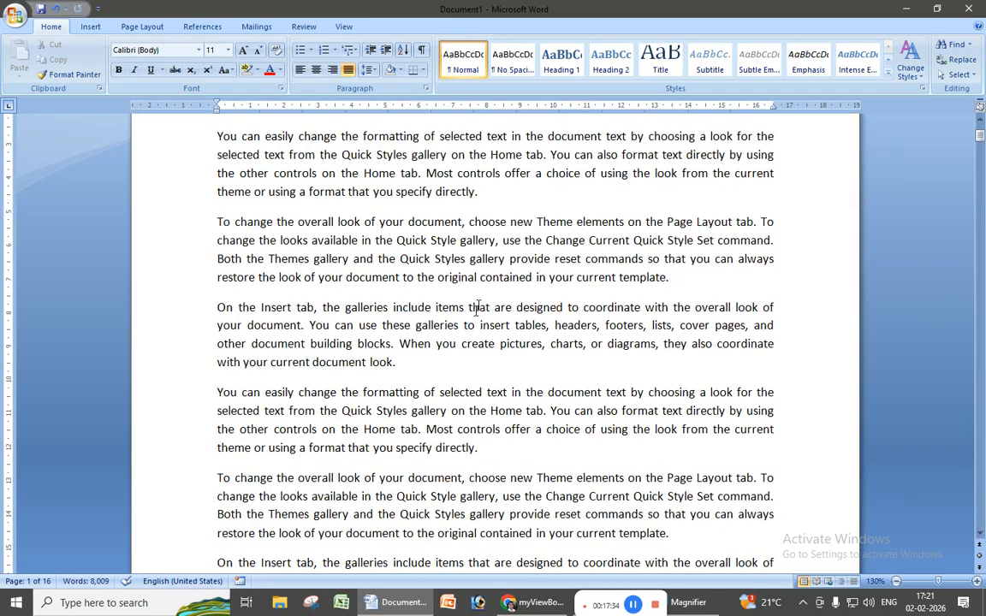
scroll(240, 364, down, 12)
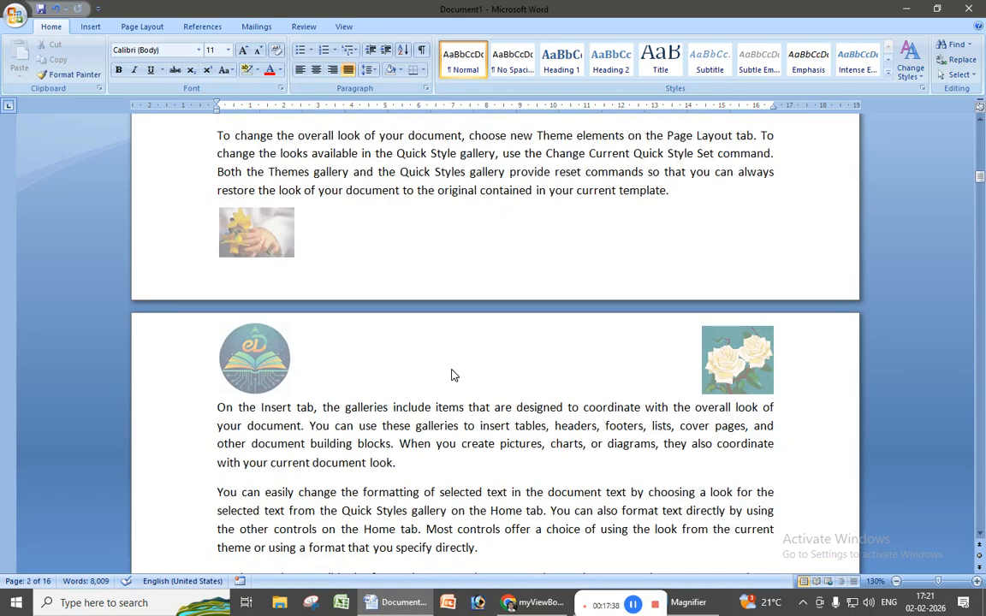
scroll(454, 375, down, 20)
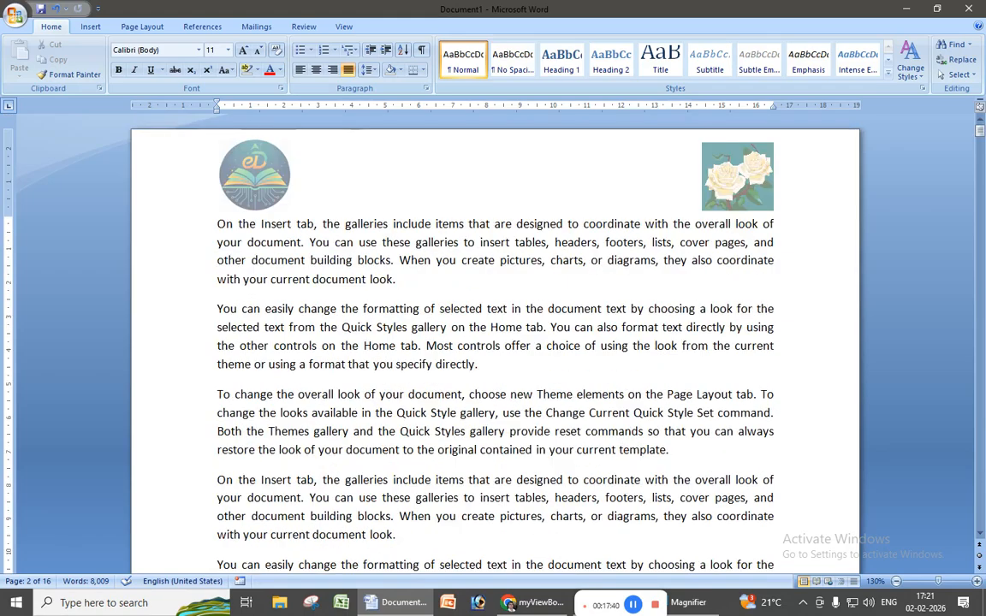
Reopen the page 1 header, switch to its footer and back to the header, and look over the page
double_click(395, 190)
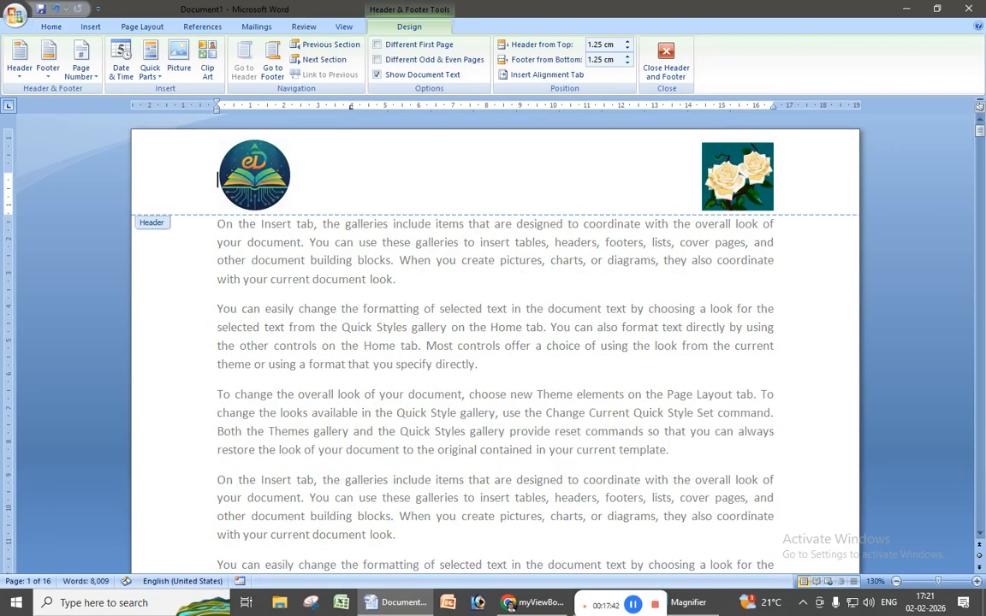
click(273, 60)
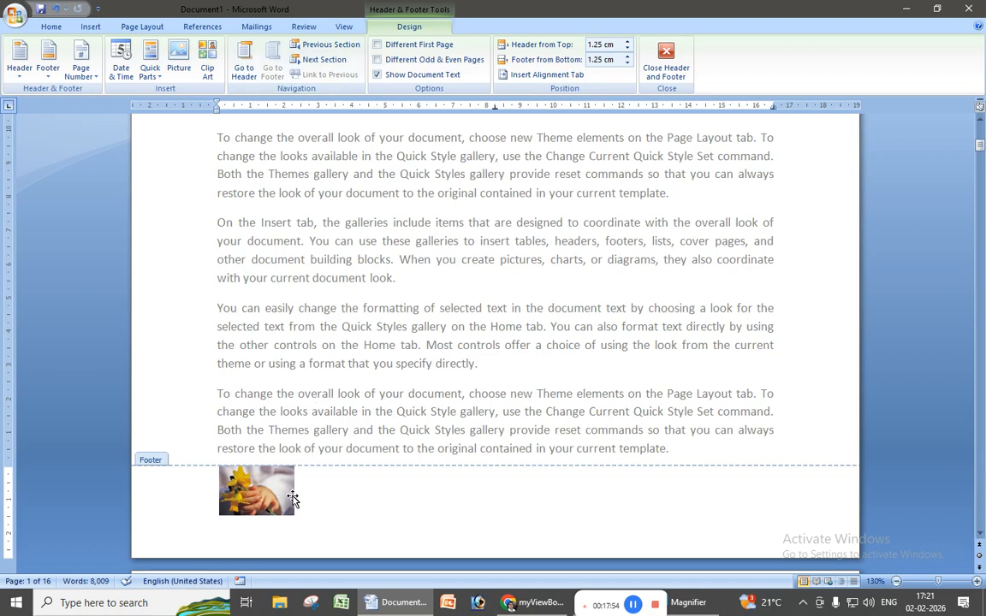
click(243, 67)
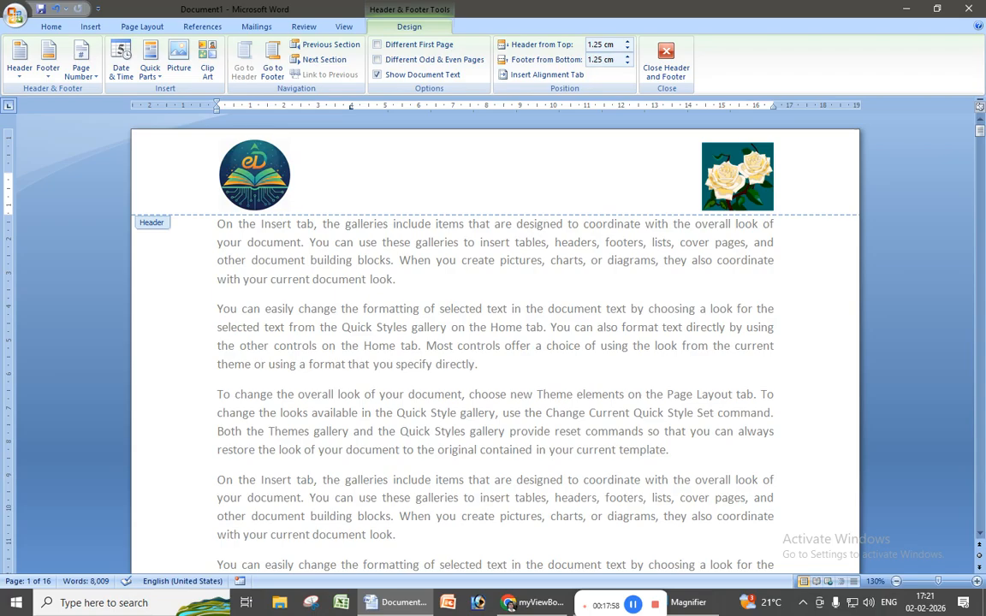
scroll(452, 357, down, 12)
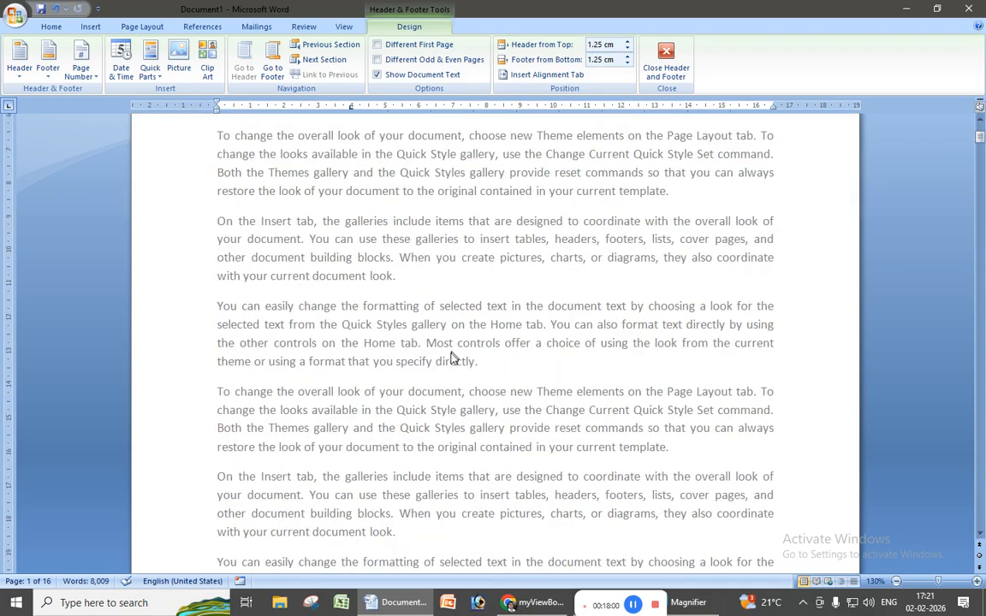
scroll(446, 352, down, 3)
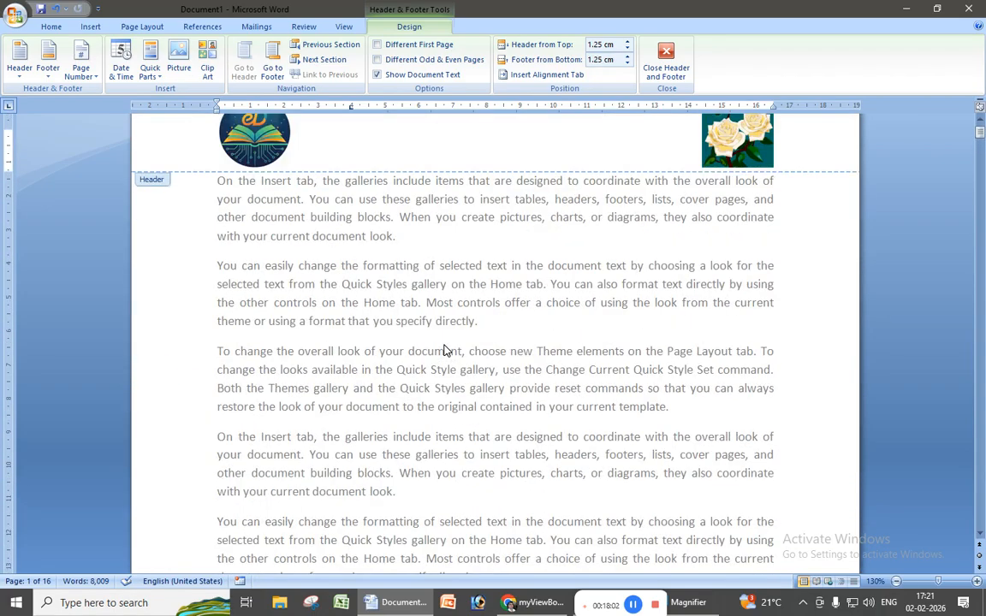
scroll(445, 351, up, 1)
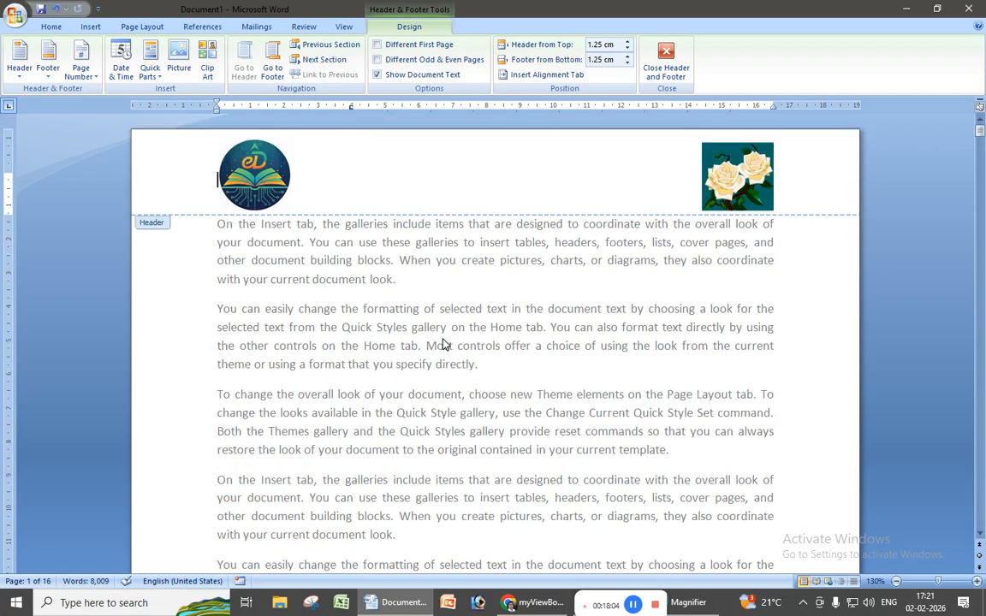